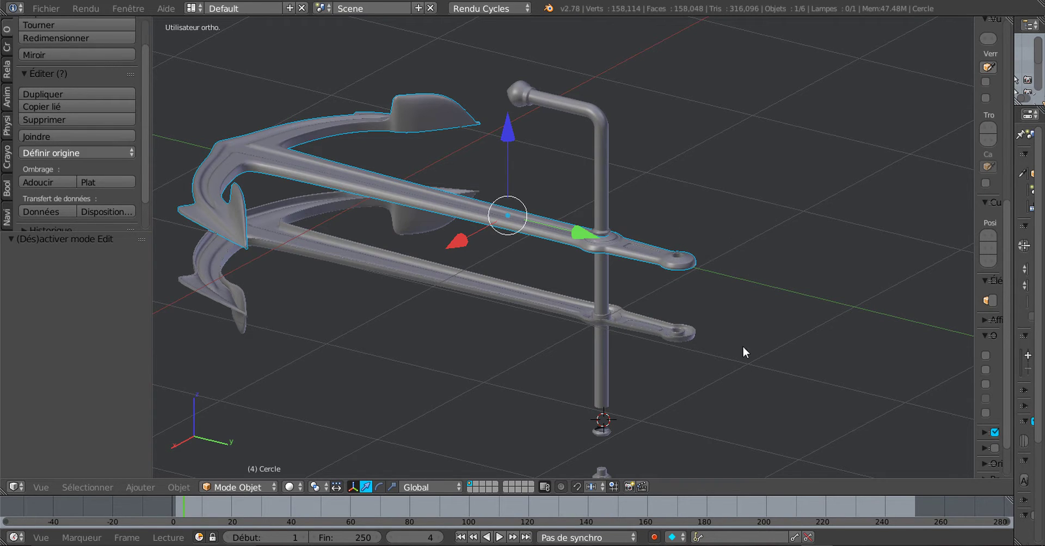
# Step: Examine the two anchor halves and the bent rod passing through them
pyautogui.scroll(-2, 530, 356)
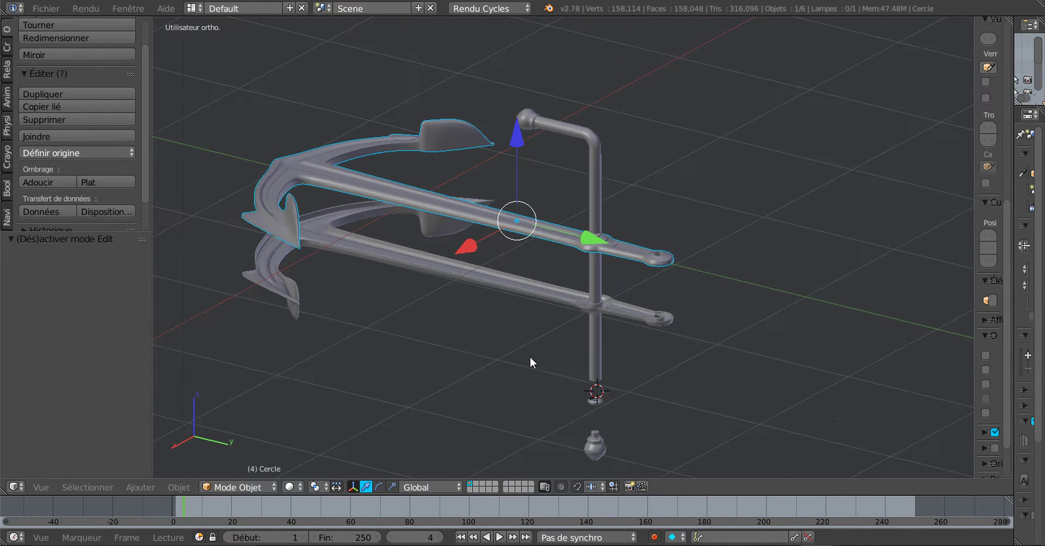
pyautogui.moveTo(545, 362)
pyautogui.mouseDown(button='middle')
pyautogui.moveTo(588, 366)
pyautogui.moveTo(544, 357)
pyautogui.mouseUp(button='middle')
pyautogui.moveTo(671, 335); pyautogui.dragTo(595, 349, button='middle')
pyautogui.scroll(2, 596, 349)
pyautogui.scroll(-1, 596, 349)
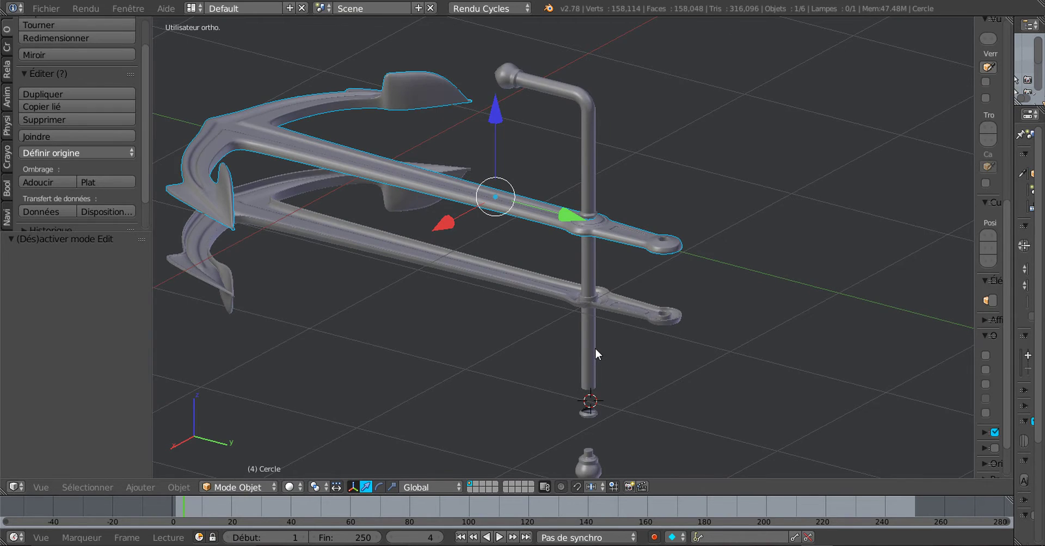
pyautogui.scroll(-1, 596, 348)
pyautogui.scroll(1, 684, 343)
pyautogui.scroll(1, 684, 343)
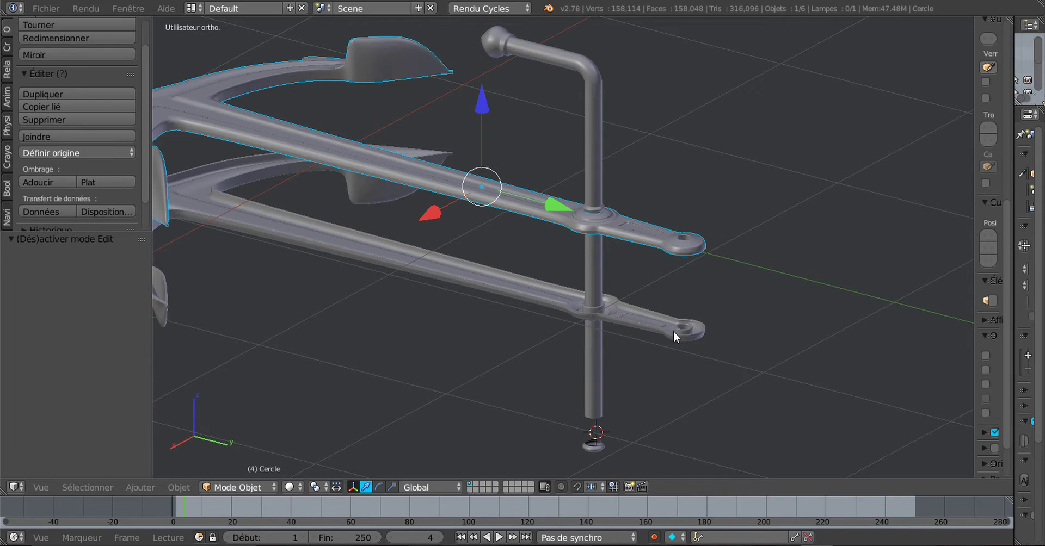
# Step: Raise the lower anchor half about 0.247 along Z toward the upper half
pyautogui.rightClick(674, 330)
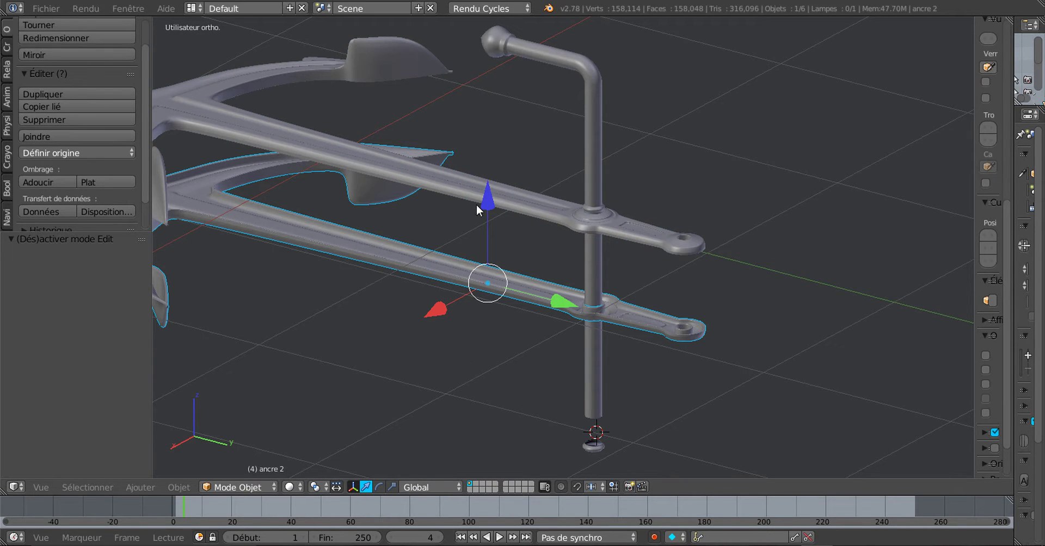
pyautogui.moveTo(486, 200); pyautogui.dragTo(487, 158)
pyautogui.moveTo(487, 158); pyautogui.dragTo(701, 260, button='middle')
pyautogui.press('KP_1')
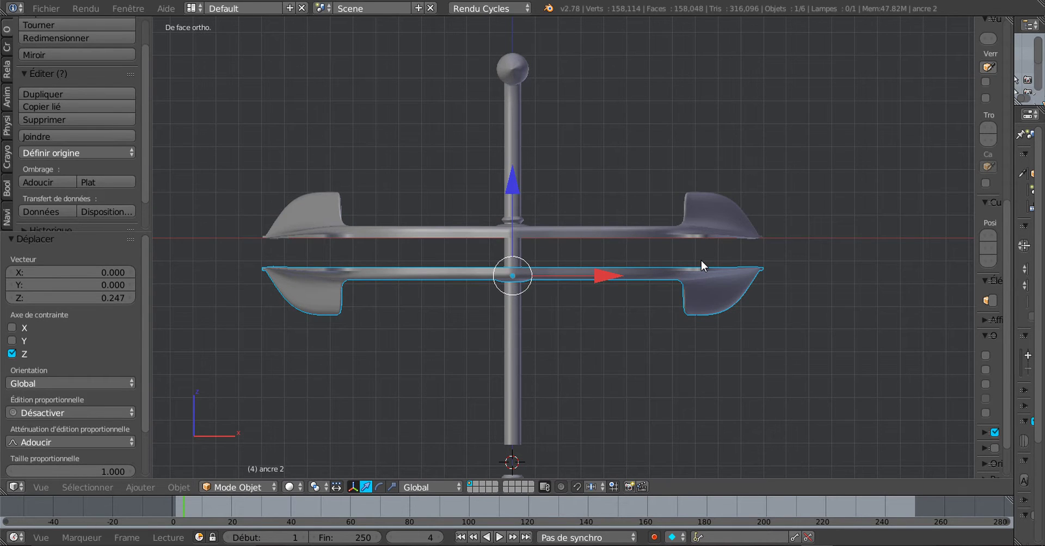
# Step: In the side view, raise the lower anchor half by about another 0.128 along Z to bring it against the upper half
pyautogui.press('KP_3')
pyautogui.scroll(3, 671, 257)
pyautogui.keyDown('shift'); pyautogui.moveTo(555, 275); pyautogui.dragTo(592, 323, button='middle'); pyautogui.keyUp('shift')
pyautogui.moveTo(381, 244); pyautogui.dragTo(392, 207)
pyautogui.scroll(5, 691, 243)
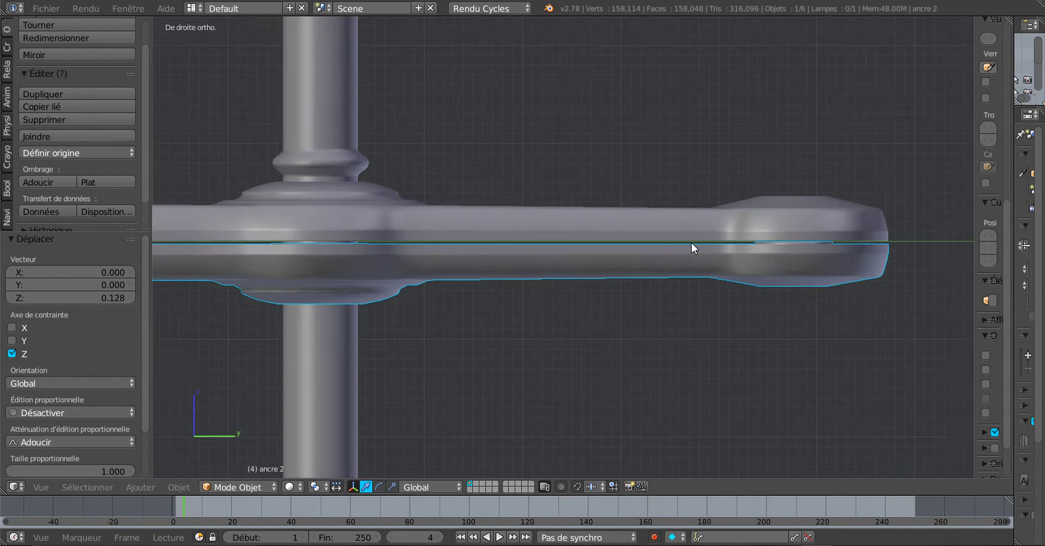
# Step: Set the pivot point to the 3D cursor and raise the lower anchor half about 0.004 along Z to close the seam
pyautogui.scroll(5, 691, 243)
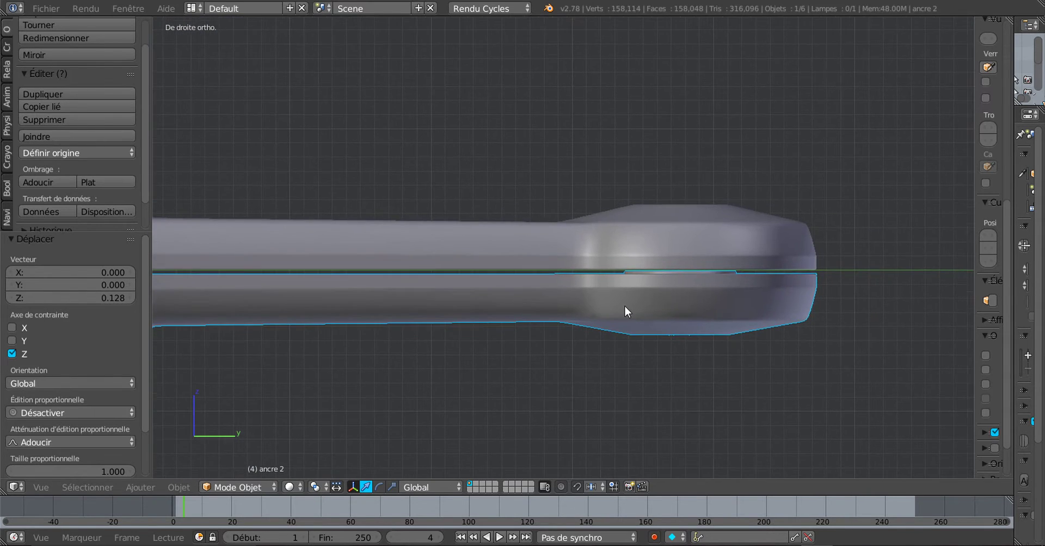
pyautogui.scroll(2, 625, 308)
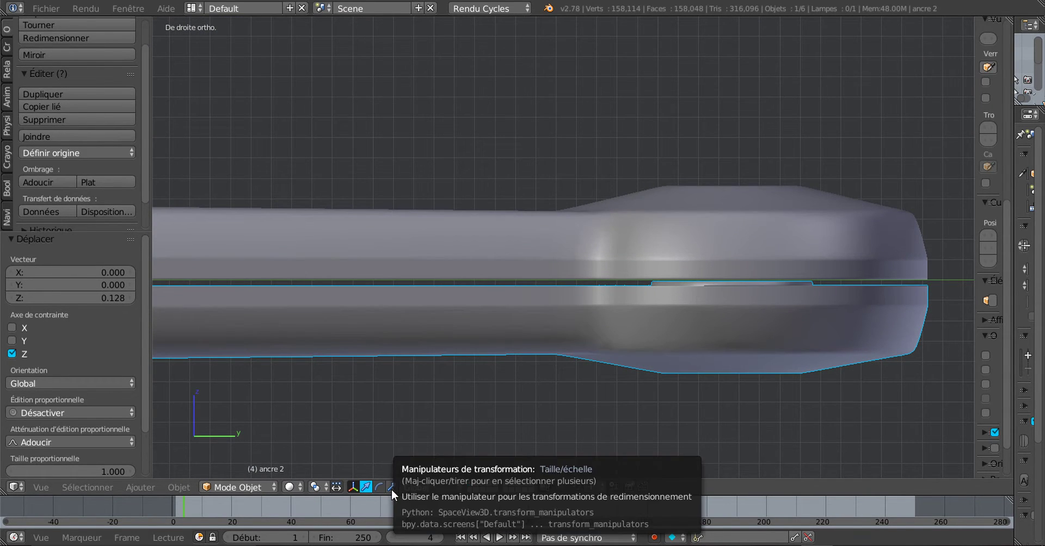
pyautogui.click(317, 487)
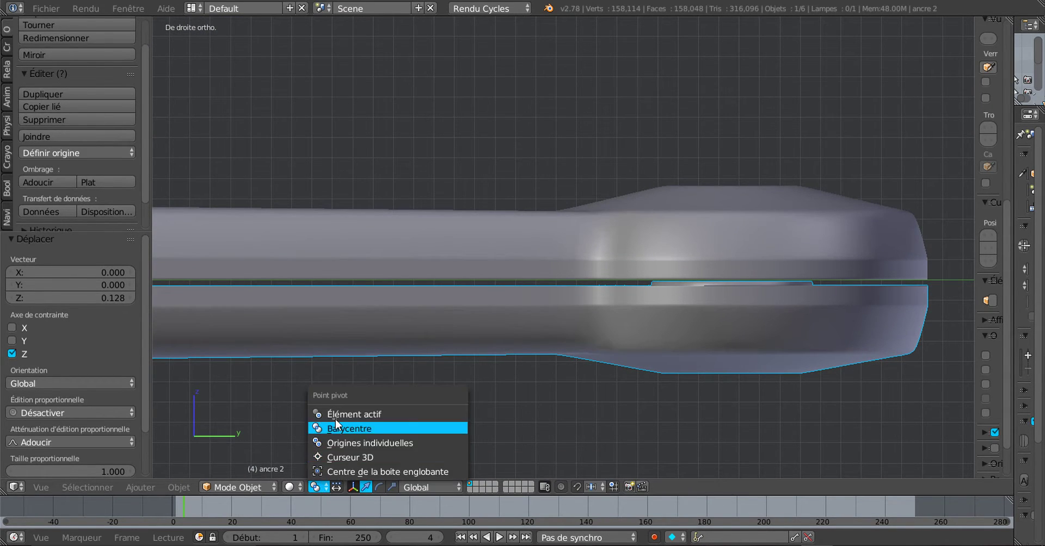
pyautogui.click(362, 457)
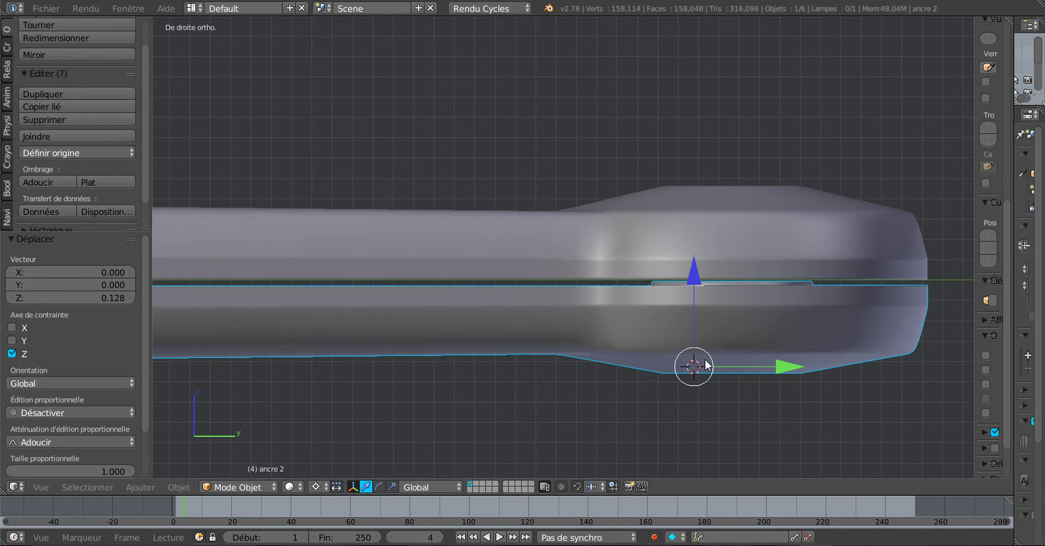
pyautogui.moveTo(695, 269); pyautogui.dragTo(703, 260)
pyautogui.scroll(-3, 704, 272)
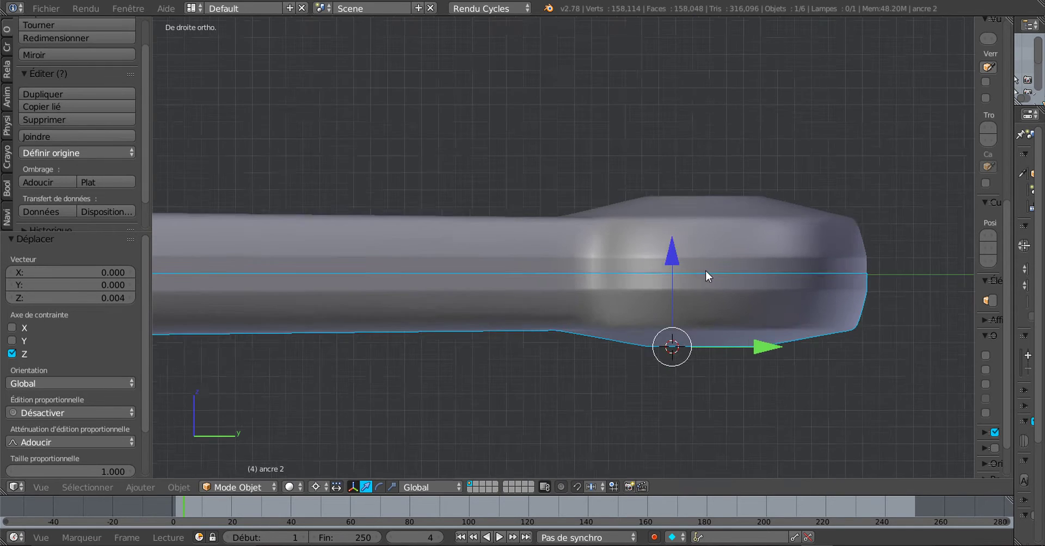
pyautogui.press('Tab')
pyautogui.press('Tab')
# Step: Select the upper anchor half and open its mesh in Edit mode
pyautogui.moveTo(712, 304); pyautogui.dragTo(563, 454, button='middle')
pyautogui.scroll(3, 621, 403)
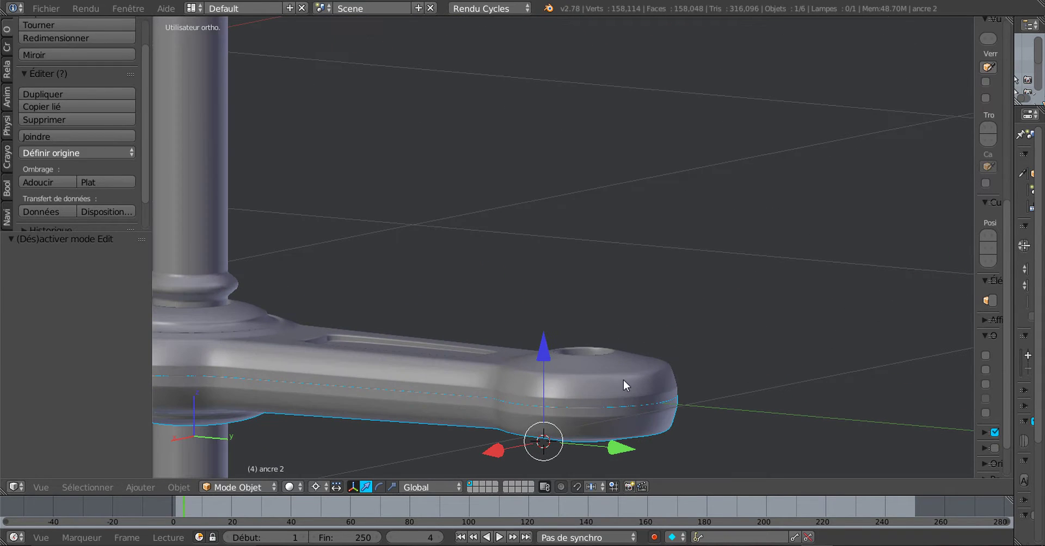
pyautogui.rightClick(622, 377)
pyautogui.scroll(-4, 617, 389)
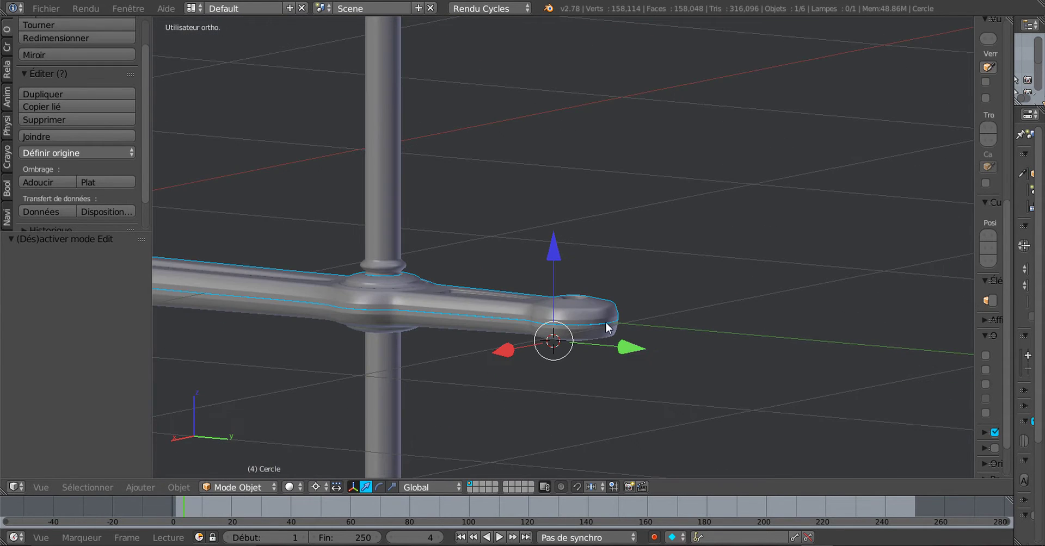
pyautogui.press('Tab')
pyautogui.scroll(3, 660, 344)
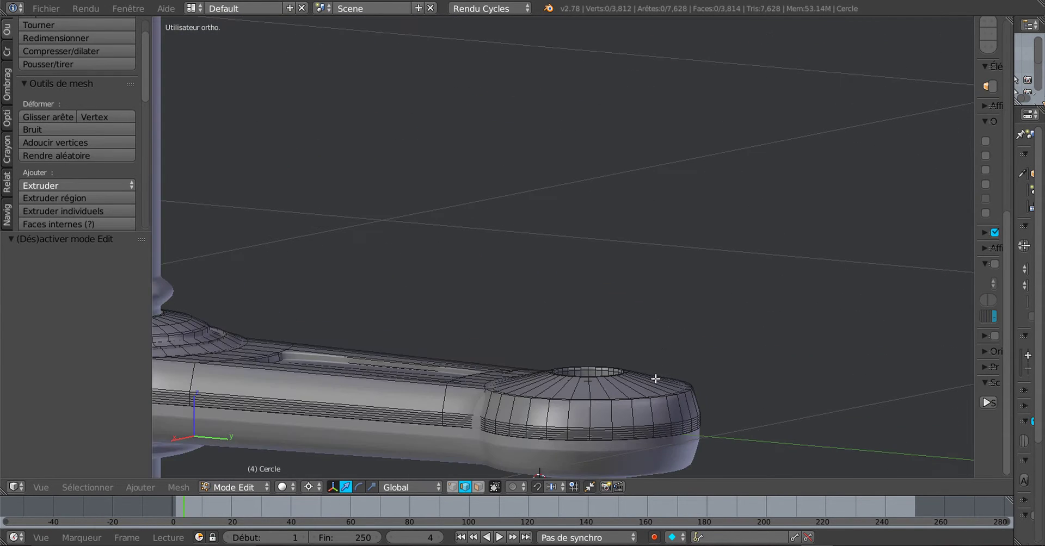
# Step: Select the edge loop around the upper rim of the hole at the shank's end
pyautogui.keyDown('shift'); pyautogui.moveTo(628, 406); pyautogui.dragTo(662, 245, button='middle'); pyautogui.keyUp('shift')
pyautogui.scroll(3, 662, 245)
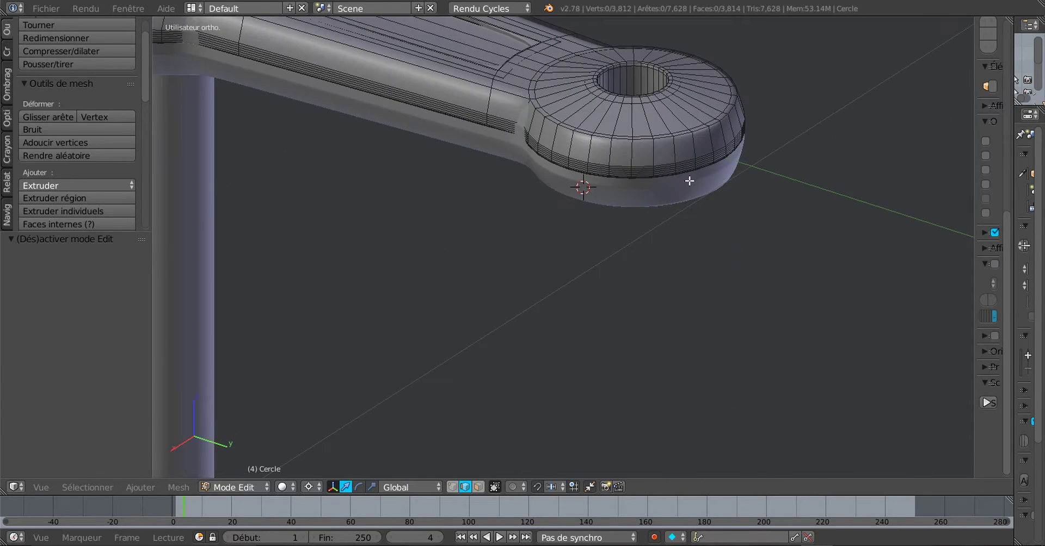
pyautogui.keyDown('shift'); pyautogui.moveTo(691, 179); pyautogui.dragTo(636, 359, button='middle'); pyautogui.keyUp('shift')
pyautogui.scroll(5, 636, 359)
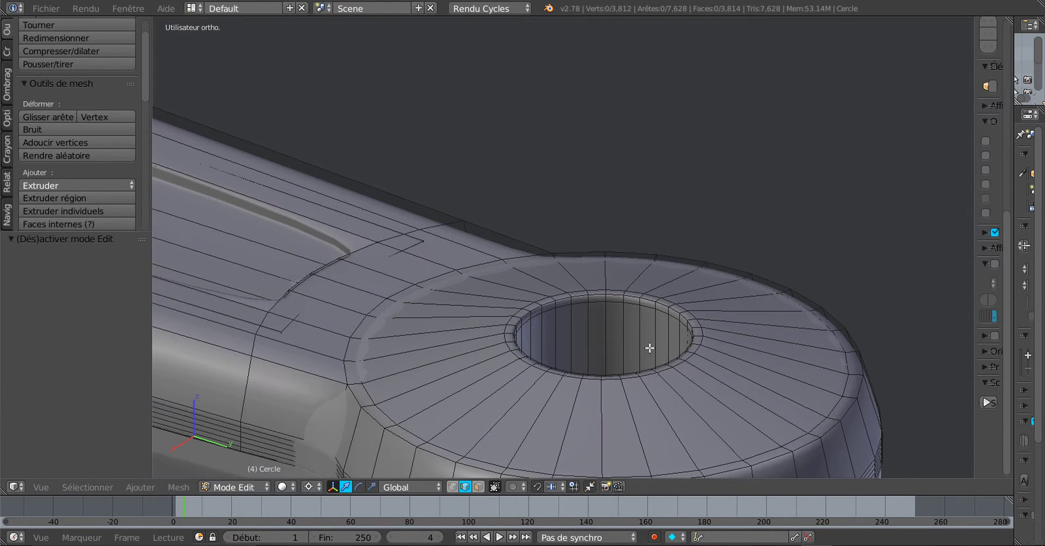
pyautogui.keyDown('alt'); pyautogui.rightClick(658, 319); pyautogui.keyUp('alt')
pyautogui.scroll(-4, 615, 294)
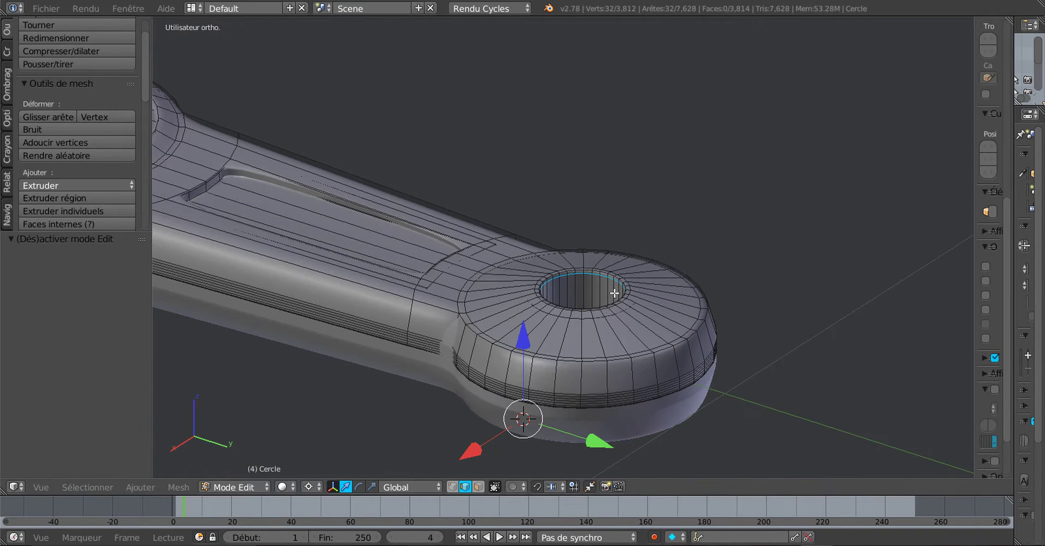
pyautogui.scroll(3, 602, 303)
pyautogui.scroll(-3, 609, 326)
# Step: Duplicate the selected hole edge loop in place and raise the copy about 0.021 along Z above the hole
pyautogui.hotkey('shift', 'd')
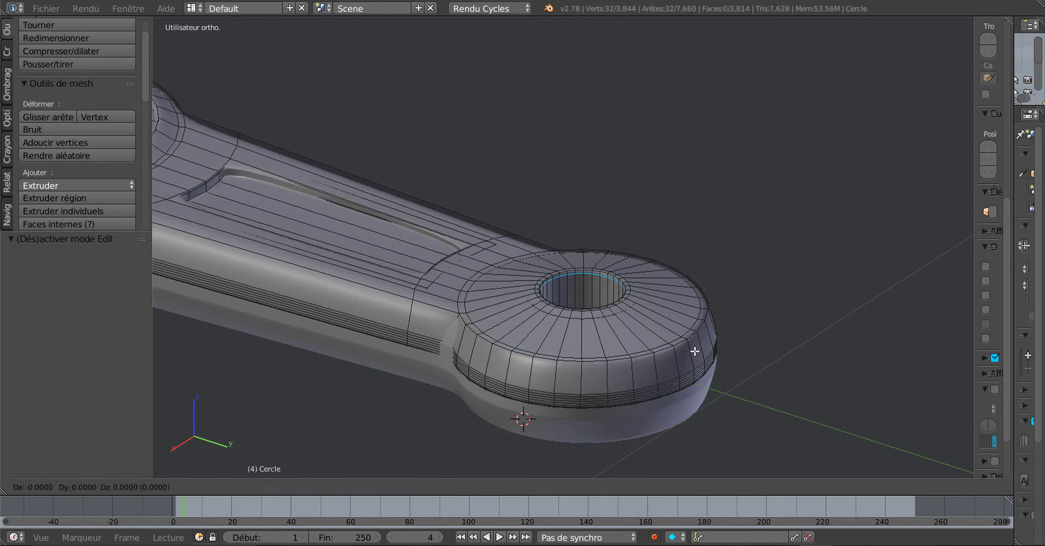
pyautogui.rightClick(694, 351)
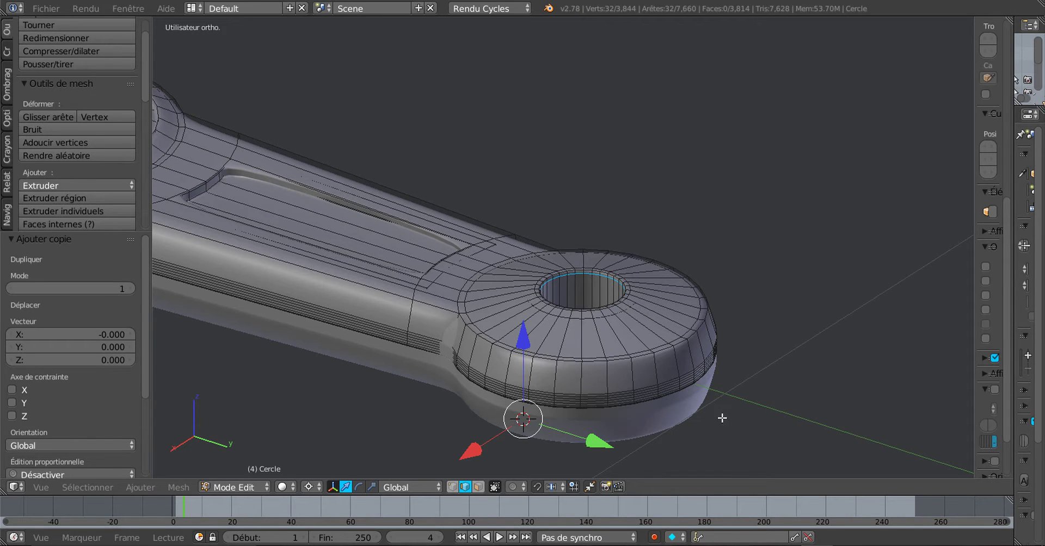
pyautogui.moveTo(523, 338); pyautogui.dragTo(529, 311)
pyautogui.moveTo(620, 346); pyautogui.dragTo(653, 347, button='middle')
pyautogui.scroll(2, 653, 346)
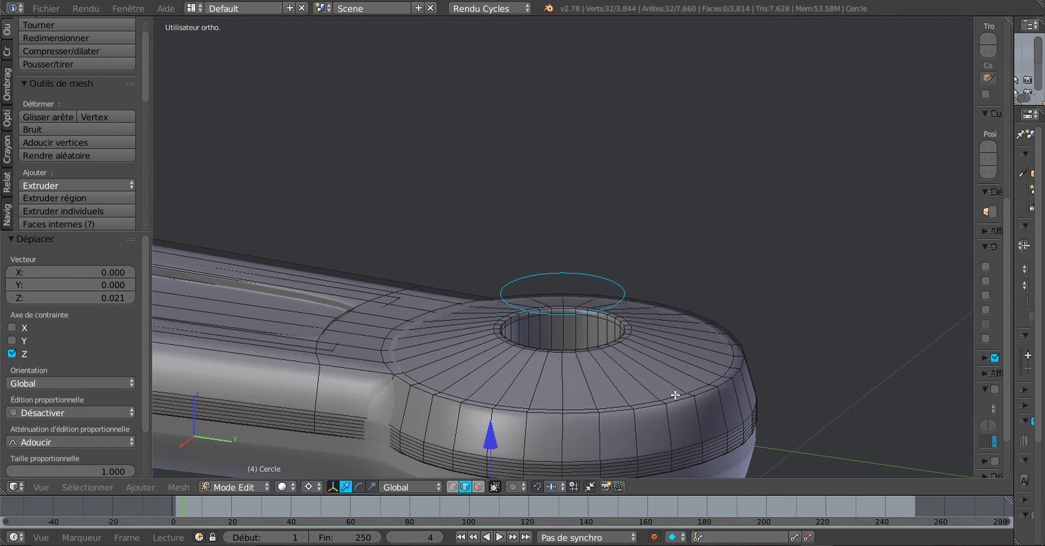
pyautogui.press('s')
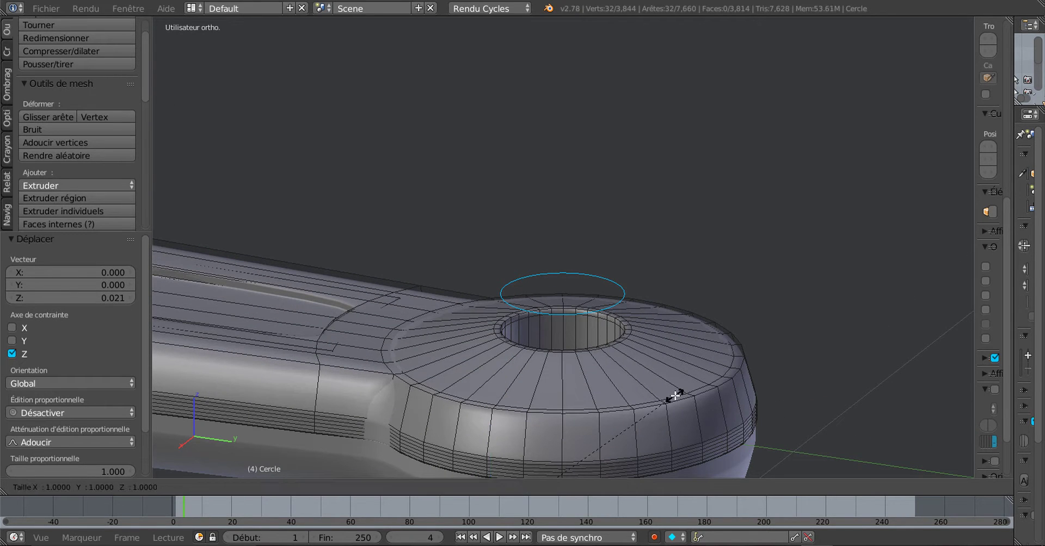
pyautogui.rightClick(675, 396)
pyautogui.scroll(-5, 665, 395)
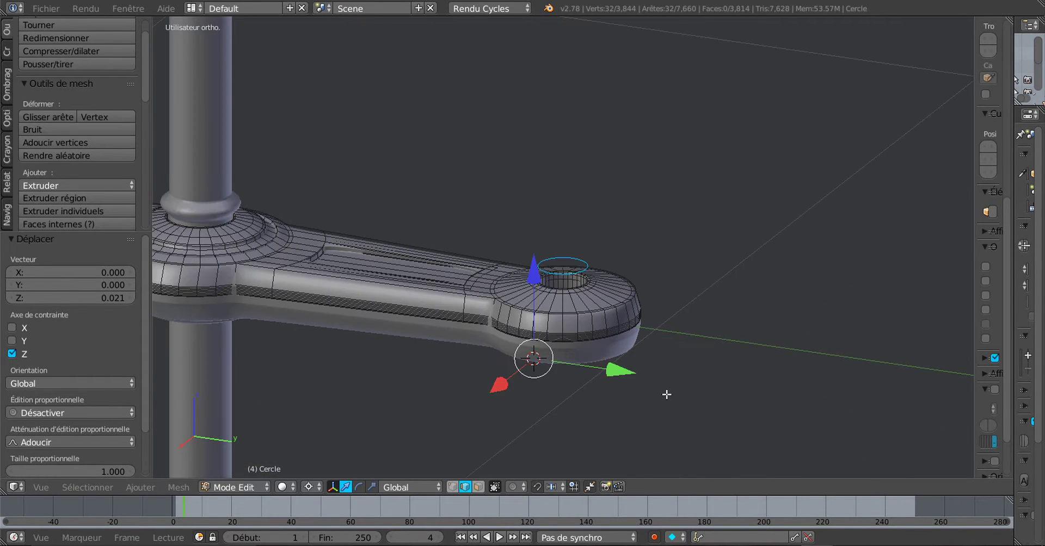
pyautogui.moveTo(665, 395); pyautogui.dragTo(643, 354, button='middle')
pyautogui.scroll(3, 622, 338)
pyautogui.scroll(2, 622, 339)
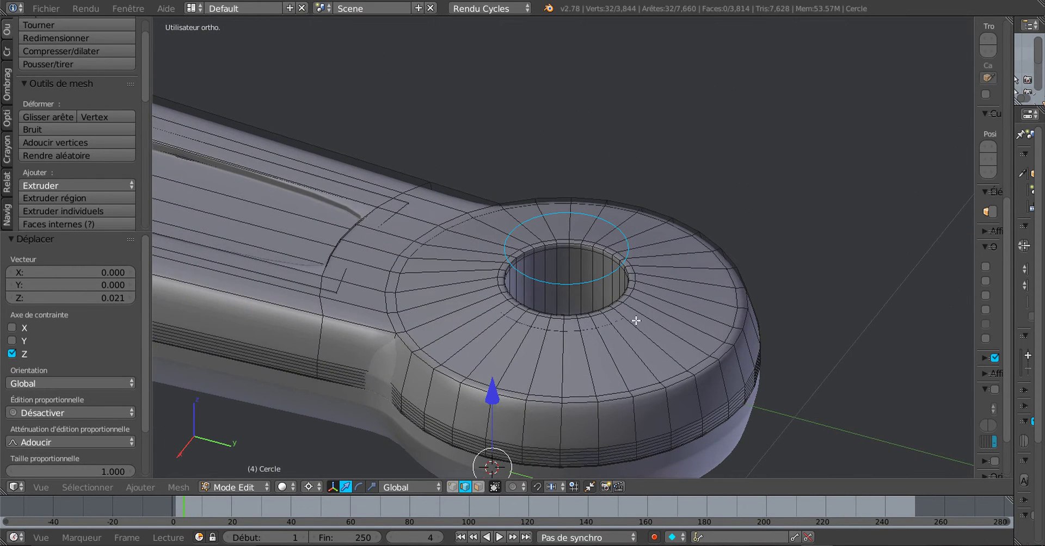
pyautogui.rightClick(596, 280)
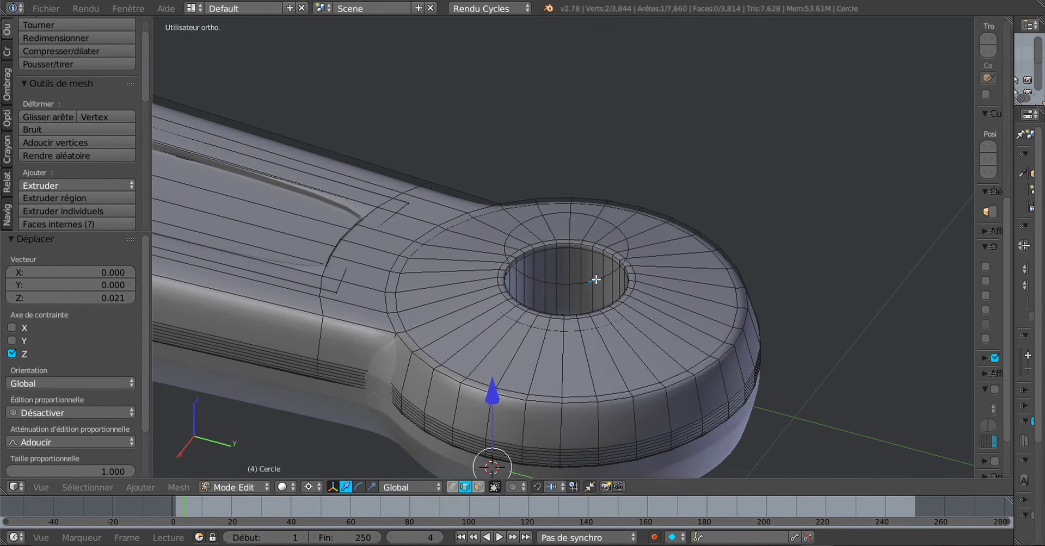
pyautogui.scroll(-3, 599, 313)
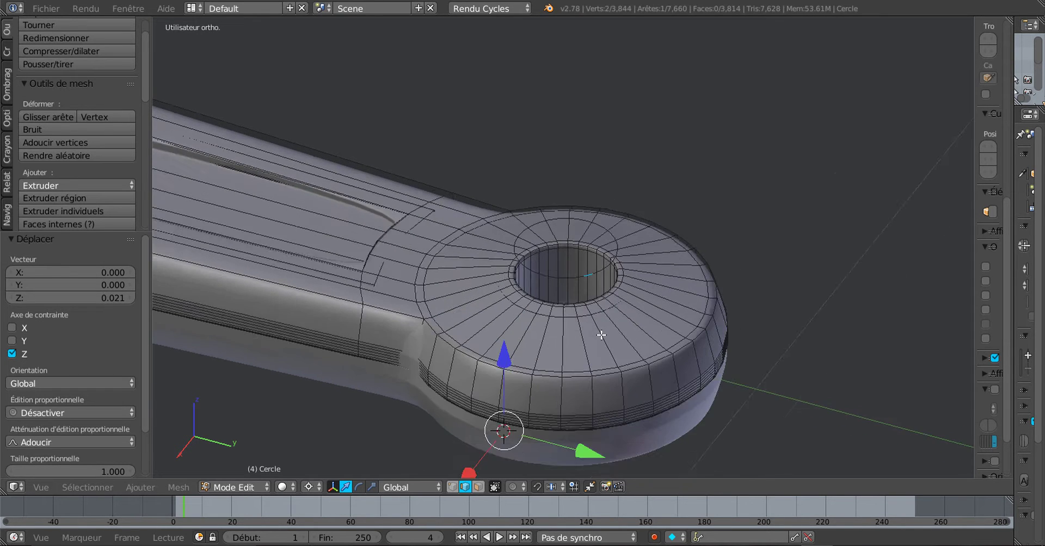
pyautogui.moveTo(660, 346); pyautogui.dragTo(626, 342, button='middle')
pyautogui.scroll(3, 634, 321)
pyautogui.press('a')
pyautogui.press('a')
pyautogui.press('a')
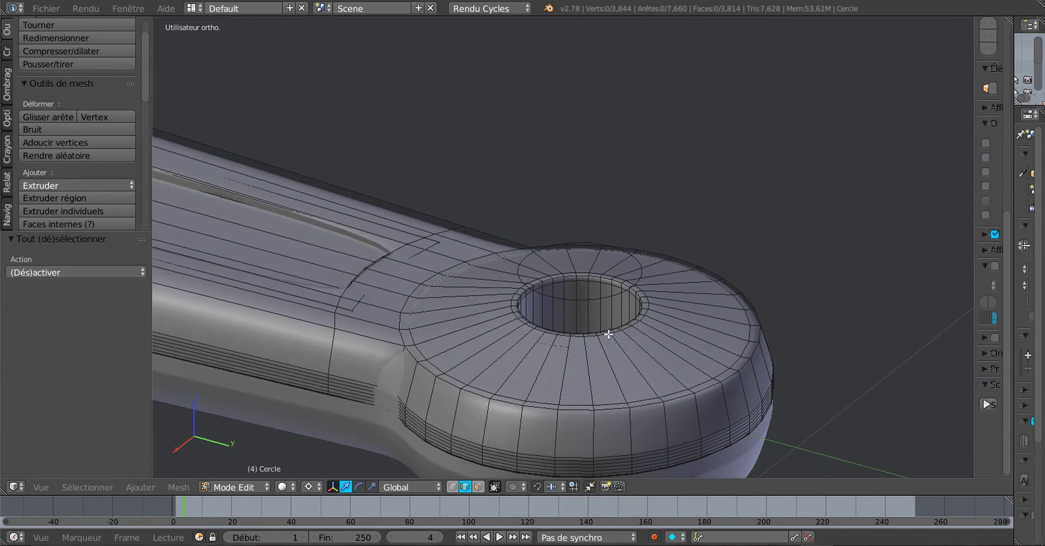
# Step: Select the whole copied ring above the hole and separate it into its own object, returning to Object mode
pyautogui.rightClick(620, 293)
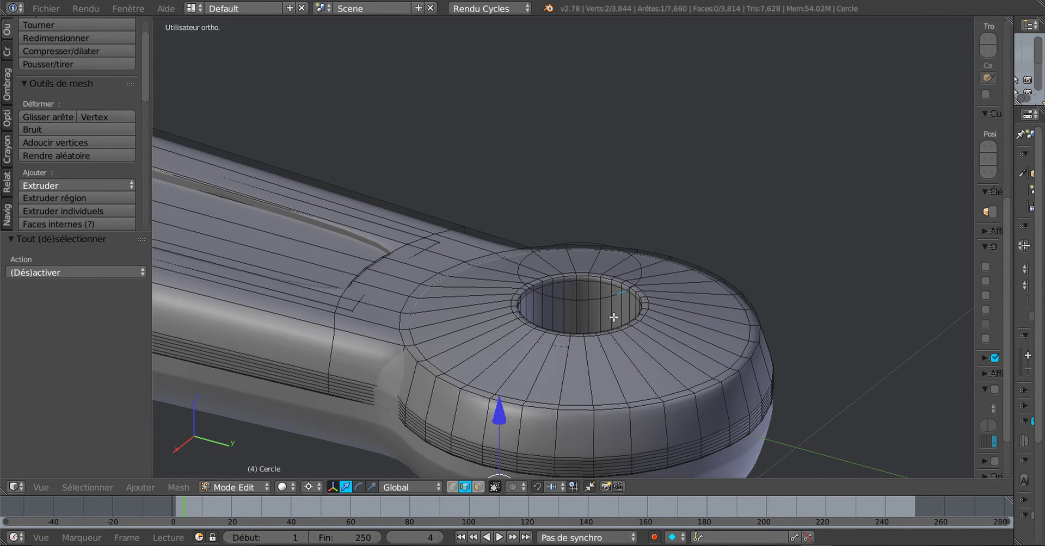
pyautogui.hotkey('ctrl', 'l')
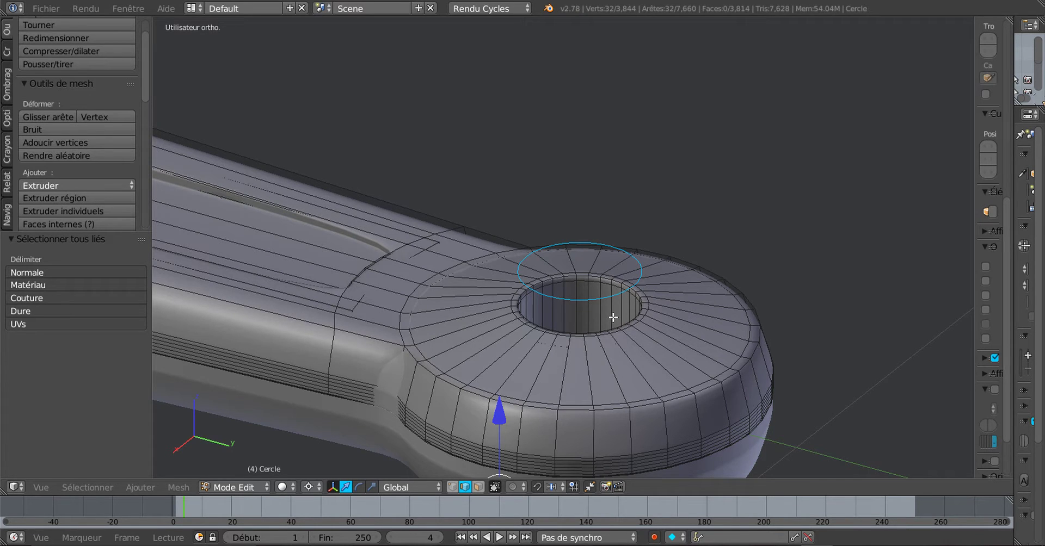
pyautogui.press('p')
pyautogui.click(612, 318)
pyautogui.press('Tab')
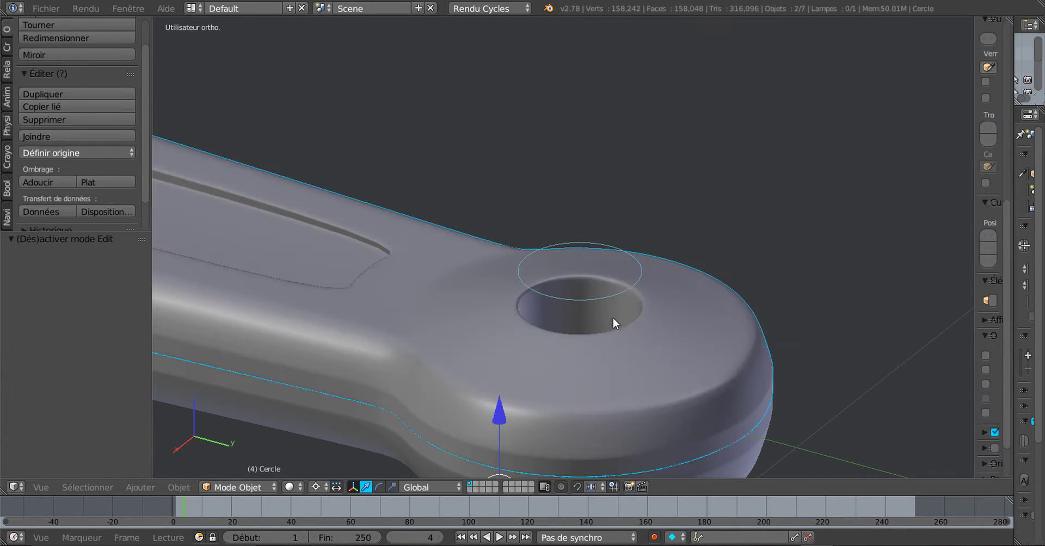
# Step: Set the separated ring's origin to its geometry and change the pivot point to Barycentre
pyautogui.rightClick(610, 294)
pyautogui.moveTo(628, 308); pyautogui.dragTo(590, 354, button='middle')
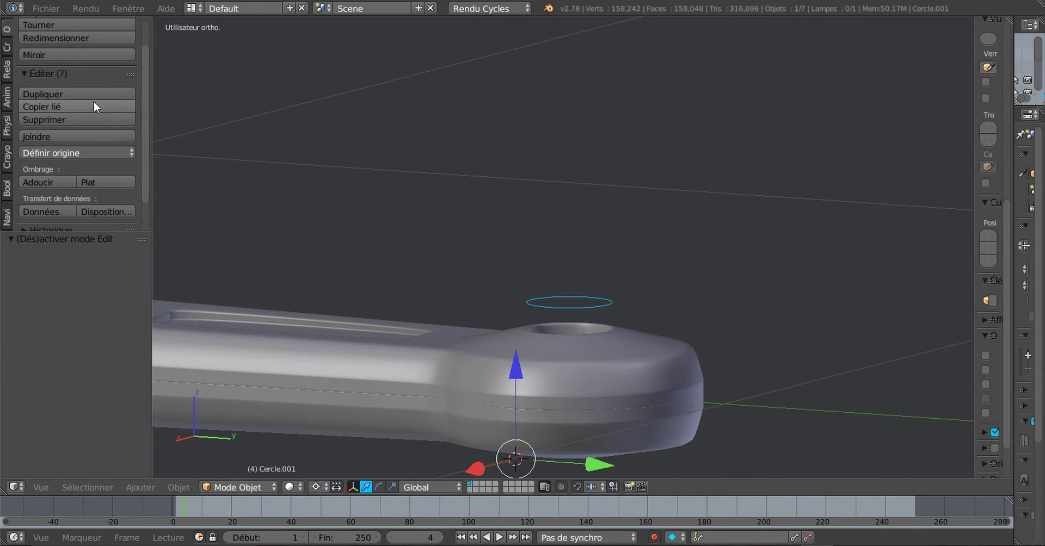
pyautogui.click(50, 149)
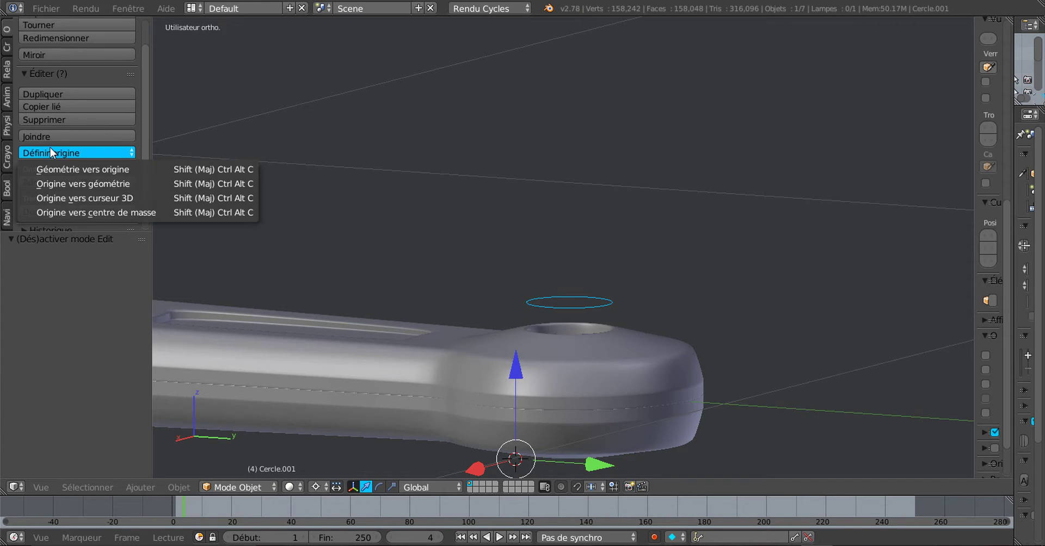
pyautogui.click(61, 184)
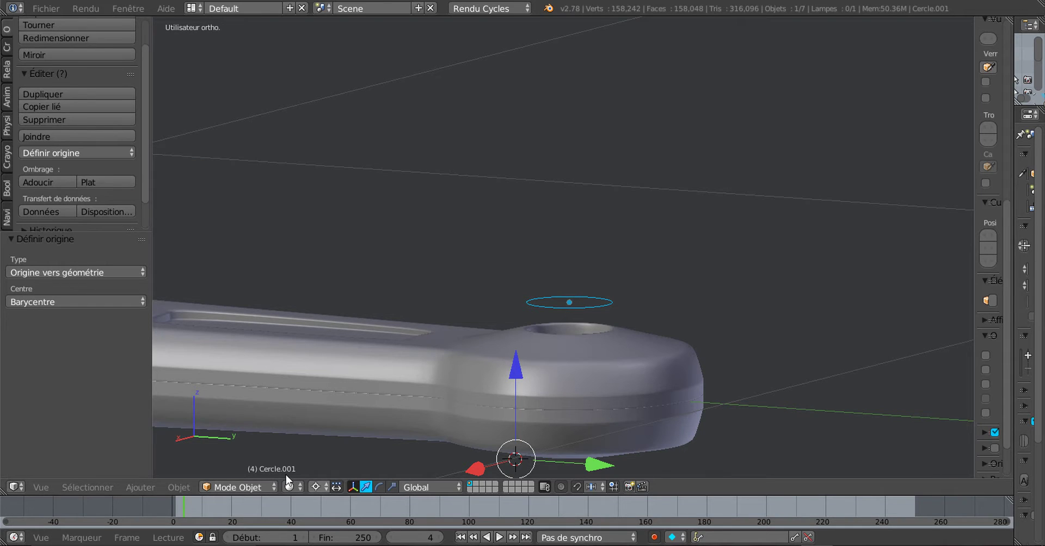
pyautogui.click(316, 487)
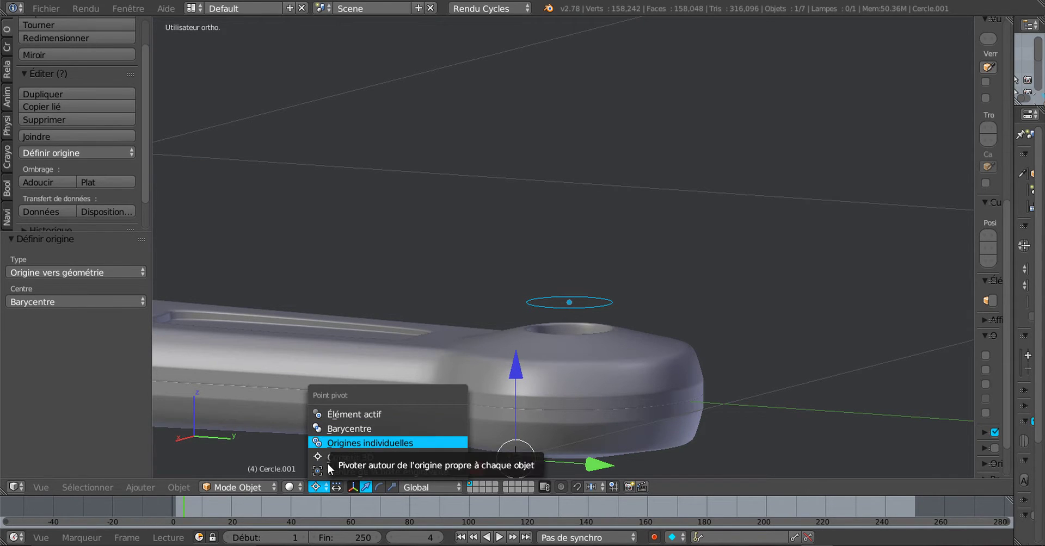
pyautogui.click(342, 429)
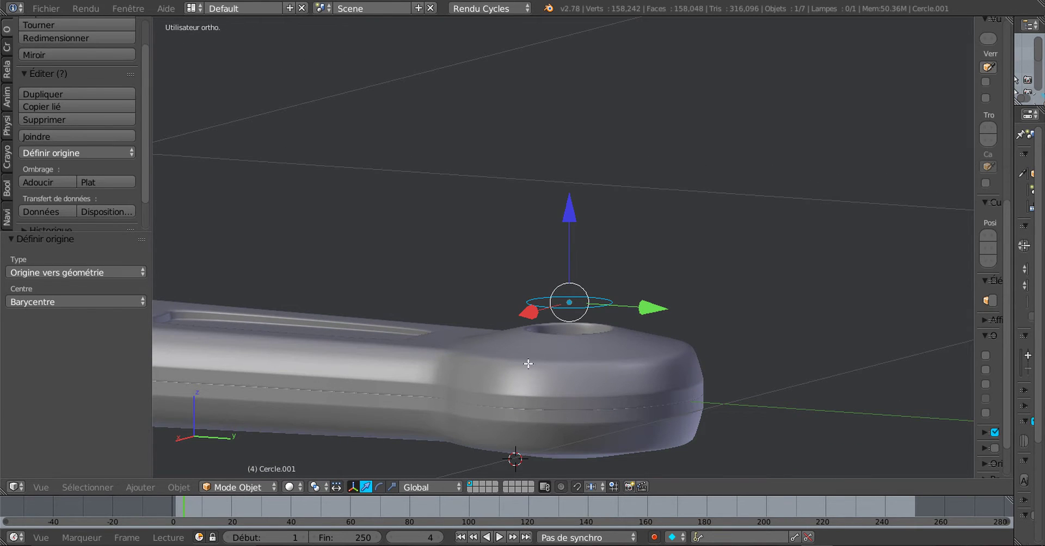
# Step: Enter Edit mode on the separated ring and start the Screencast Keys display, leaving the properties sidebar collapsed
pyautogui.press('Tab')
pyautogui.press('Tab')
pyautogui.press('Tab')
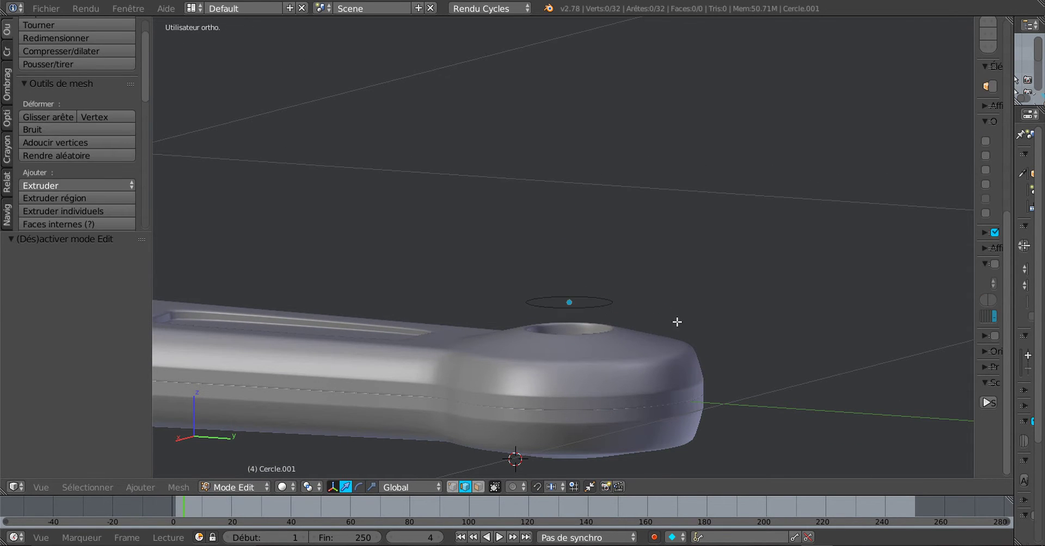
pyautogui.scroll(1, 591, 355)
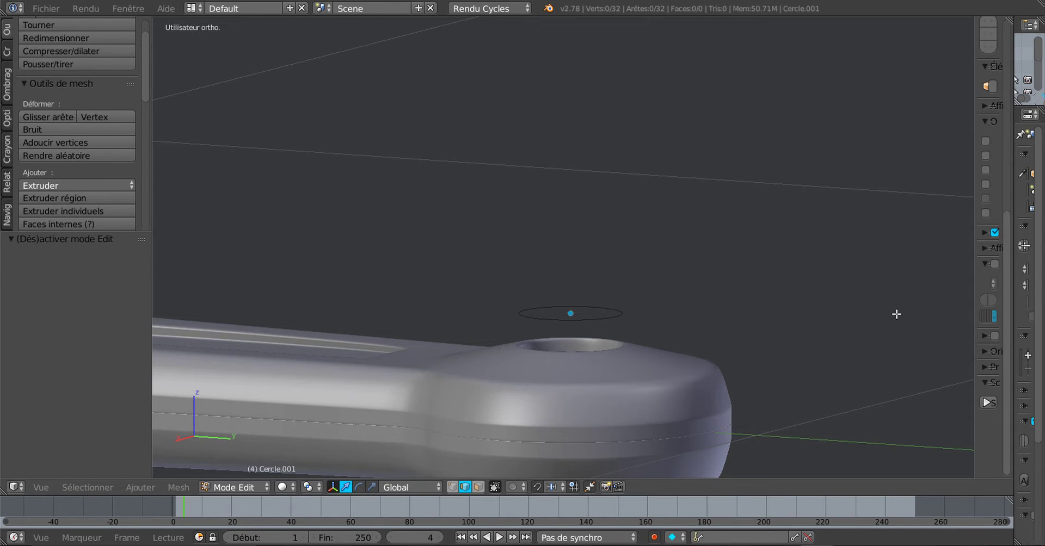
pyautogui.press('n')
pyautogui.press('n')
pyautogui.moveTo(966, 273); pyautogui.dragTo(826, 289)
pyautogui.click(926, 406)
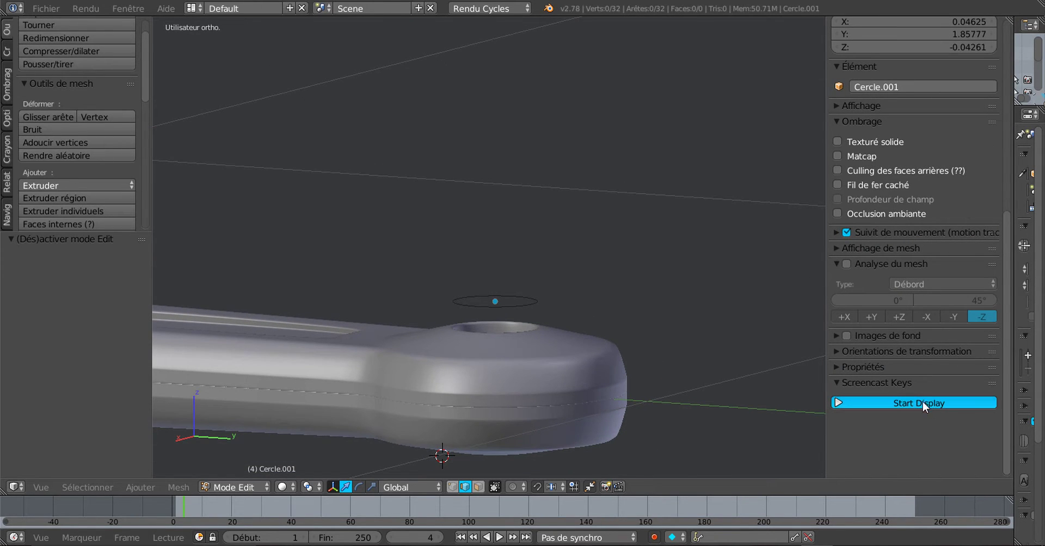
pyautogui.moveTo(823, 316); pyautogui.dragTo(1019, 321)
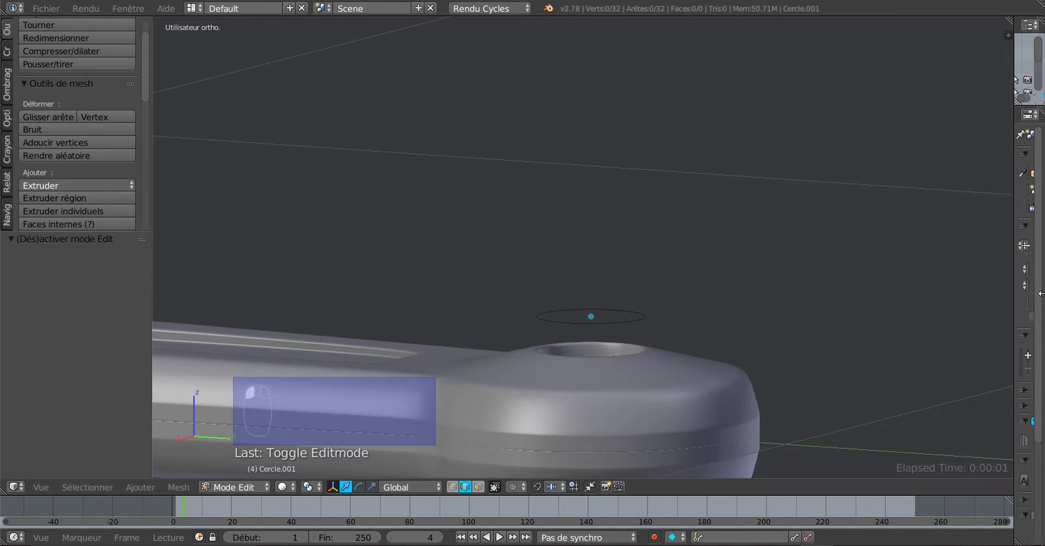
# Step: Select the whole ring above the hole in Edit mode and switch to vertex selection
pyautogui.keyDown('shift'); pyautogui.moveTo(751, 407); pyautogui.dragTo(776, 301, button='middle'); pyautogui.keyUp('shift')
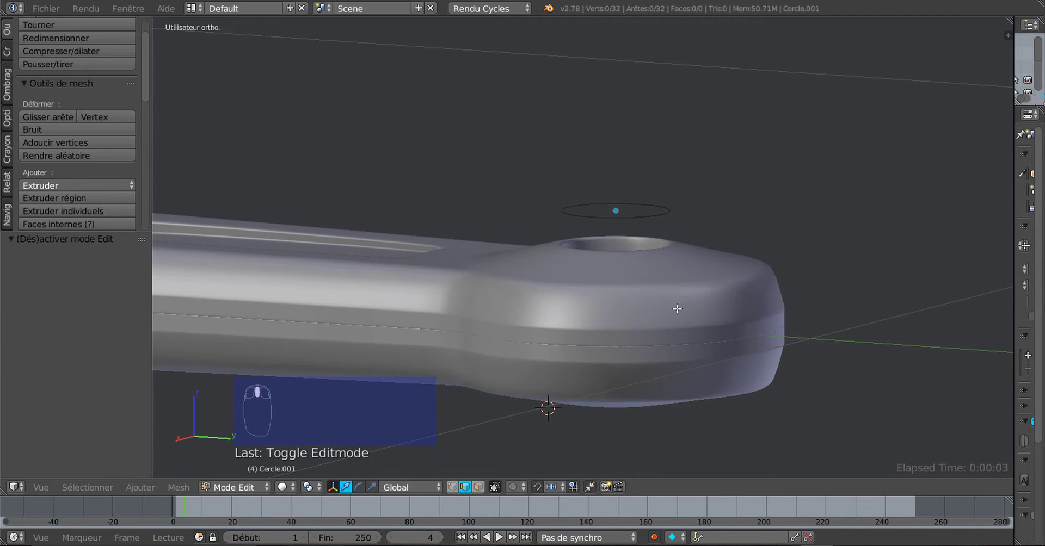
pyautogui.press('Tab')
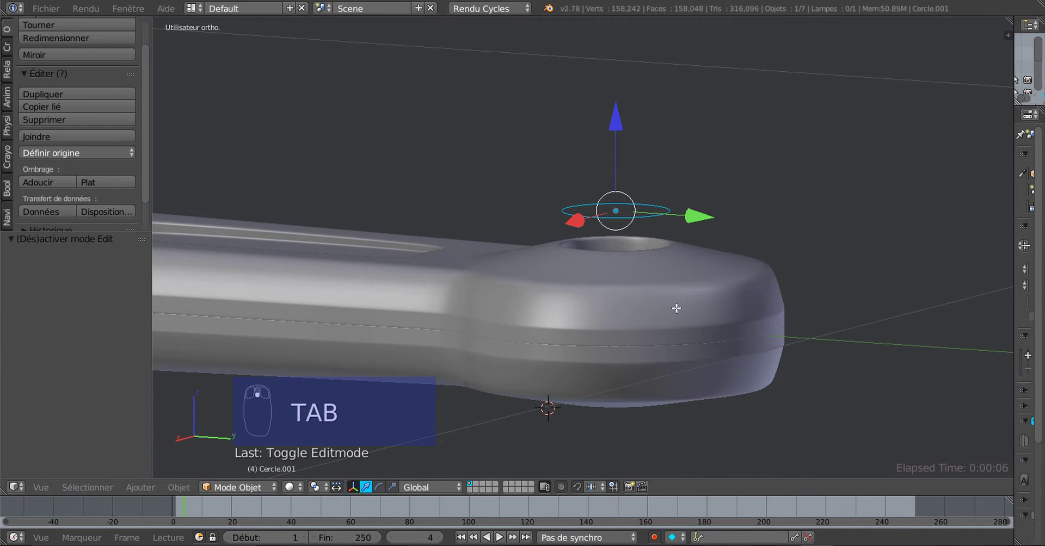
pyautogui.press('Tab')
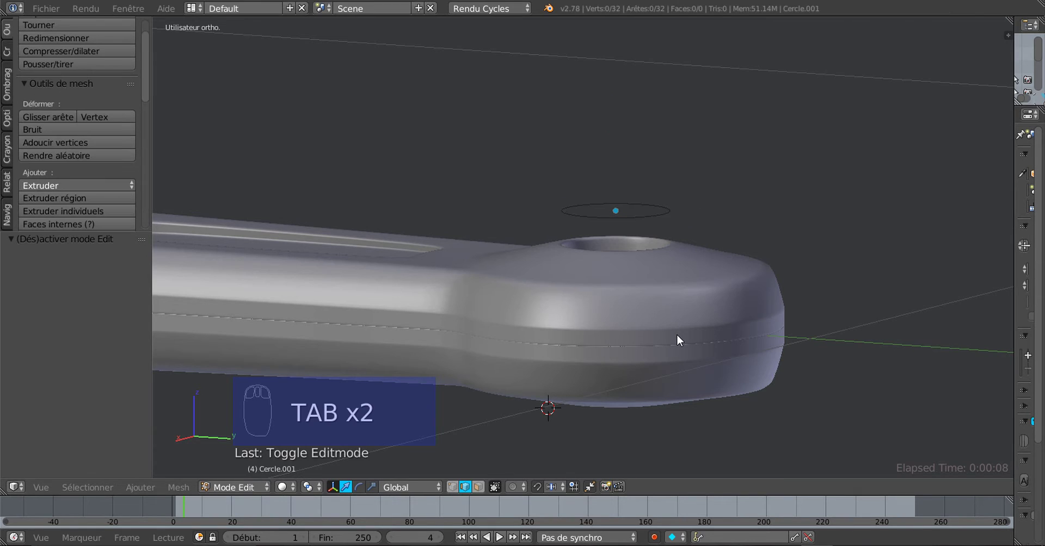
pyautogui.press('a')
pyautogui.press('a')
pyautogui.press('a')
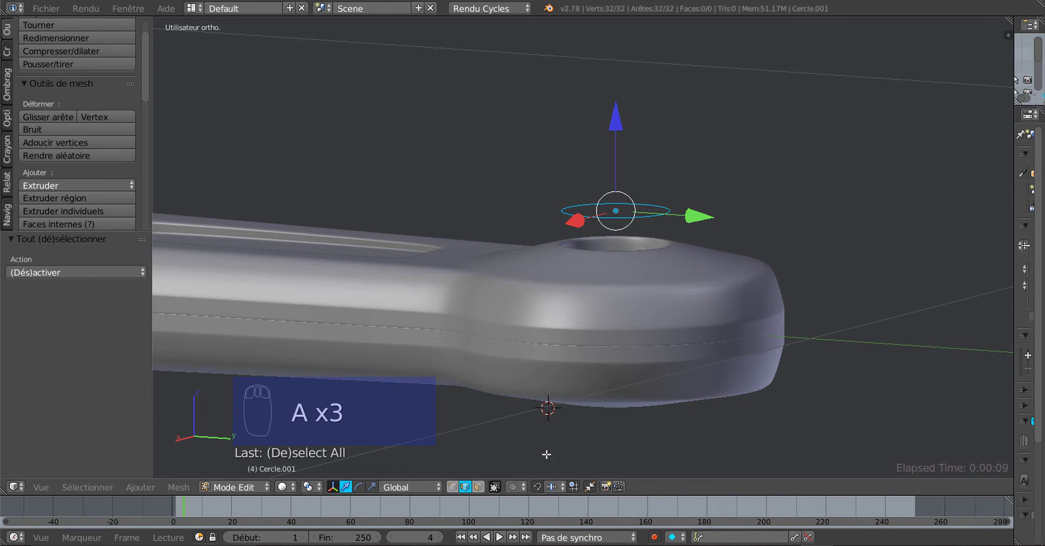
pyautogui.click(451, 487)
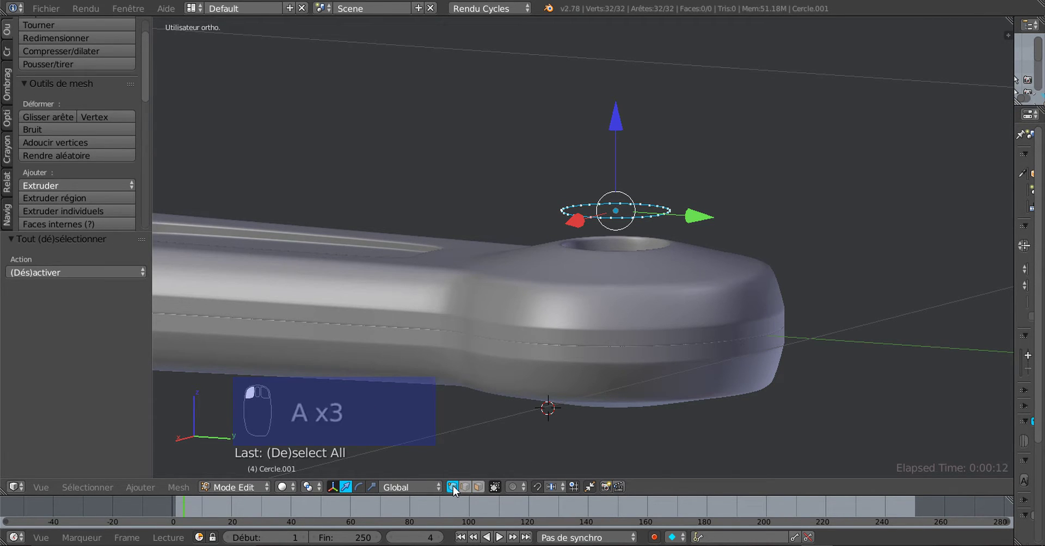
# Step: Extrude the ring's vertices and lower them about 0.039 along Z into the hole, using the right-side wireframe view
pyautogui.moveTo(742, 304); pyautogui.dragTo(737, 346, button='middle')
pyautogui.scroll(2, 740, 306)
pyautogui.moveTo(738, 287); pyautogui.dragTo(723, 272, button='middle')
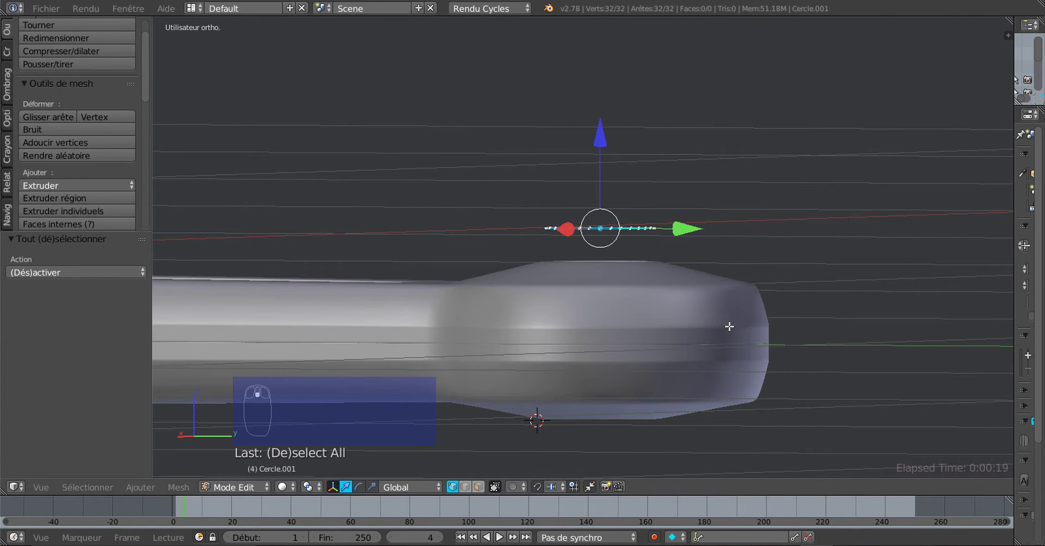
pyautogui.moveTo(729, 324); pyautogui.dragTo(737, 327, button='middle')
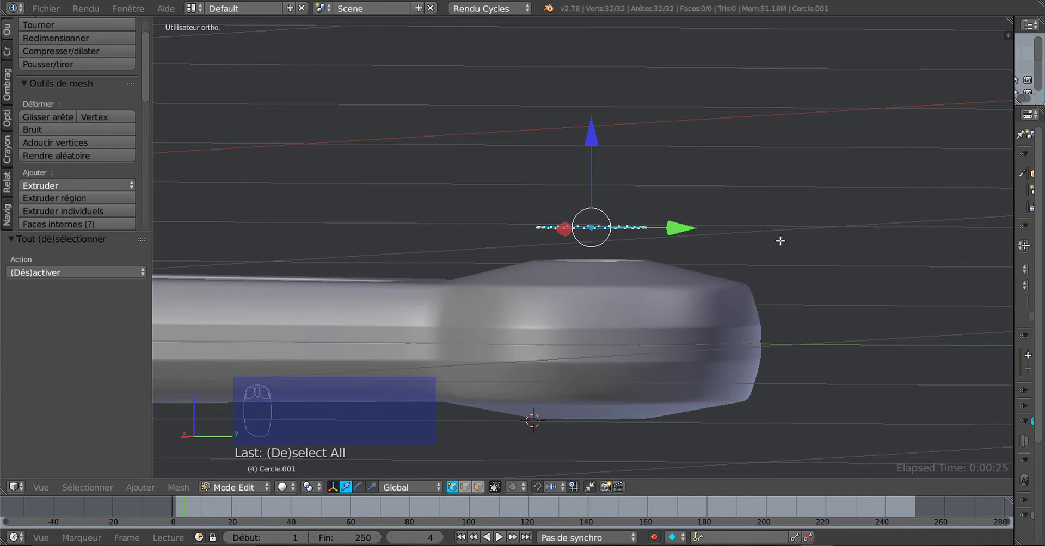
pyautogui.press('KP_7')
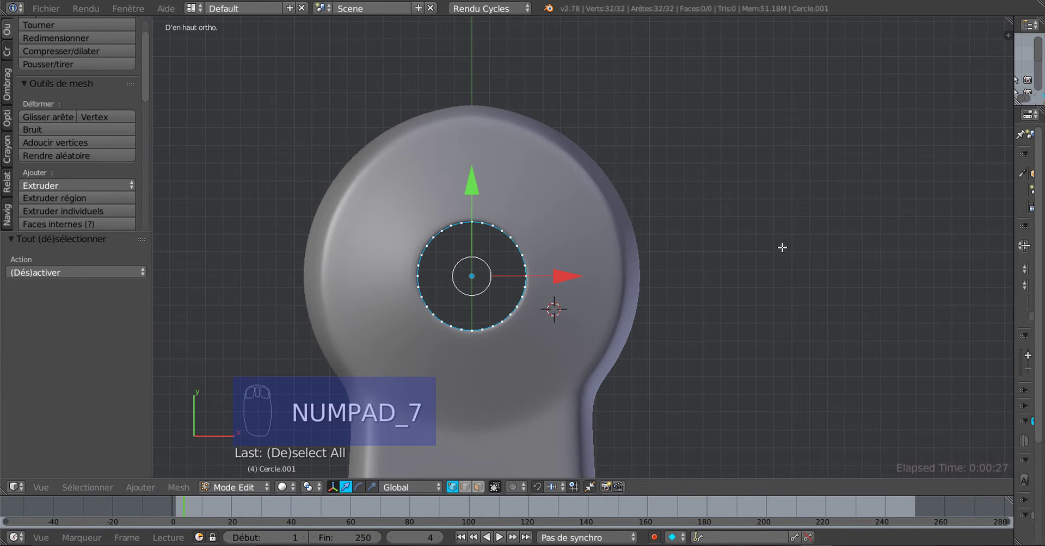
pyautogui.press('KP_3')
pyautogui.scroll(-1, 774, 276)
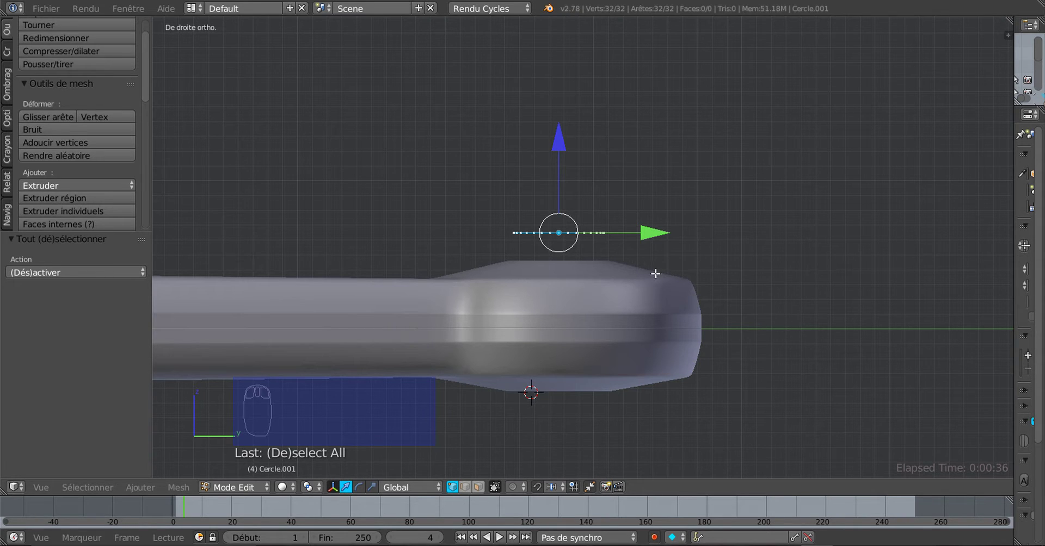
pyautogui.press('z')
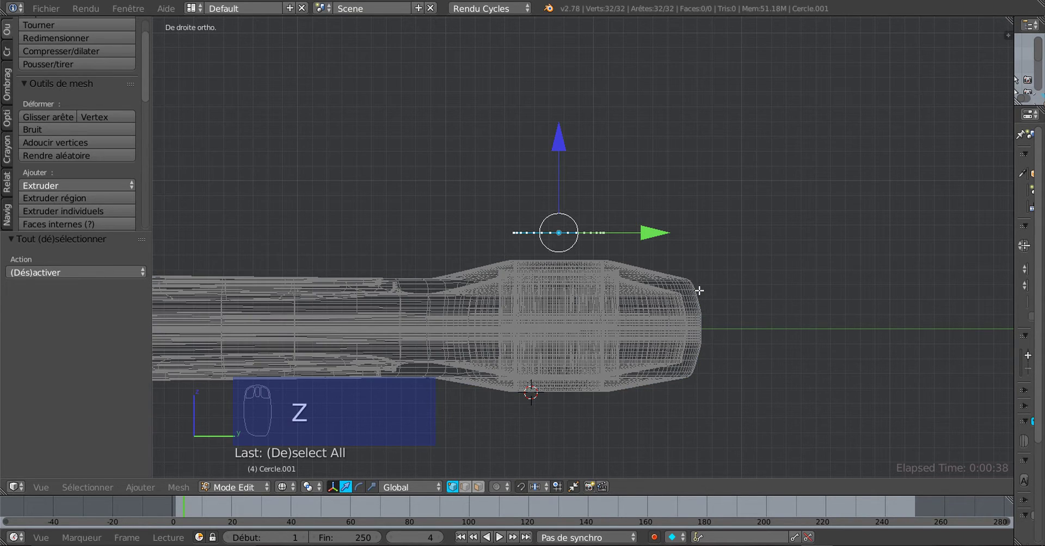
pyautogui.press('e')
pyautogui.rightClick(640, 273)
pyautogui.moveTo(564, 148); pyautogui.dragTo(578, 205)
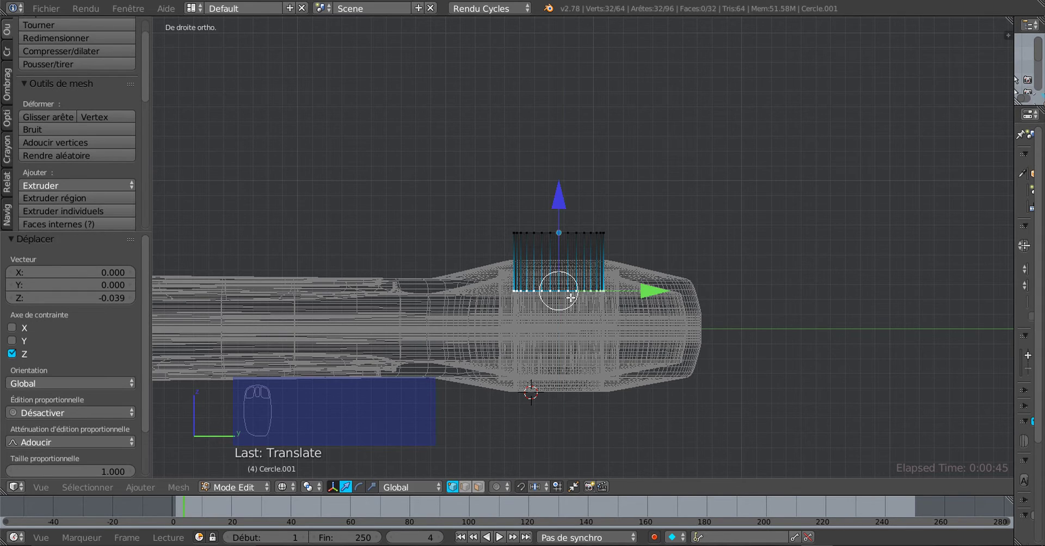
# Step: Examine how the extruded cylinder sits in the shank's end hole from several angles, in wireframe and solid shading
pyautogui.scroll(2, 570, 299)
pyautogui.press('Tab')
pyautogui.press('Tab')
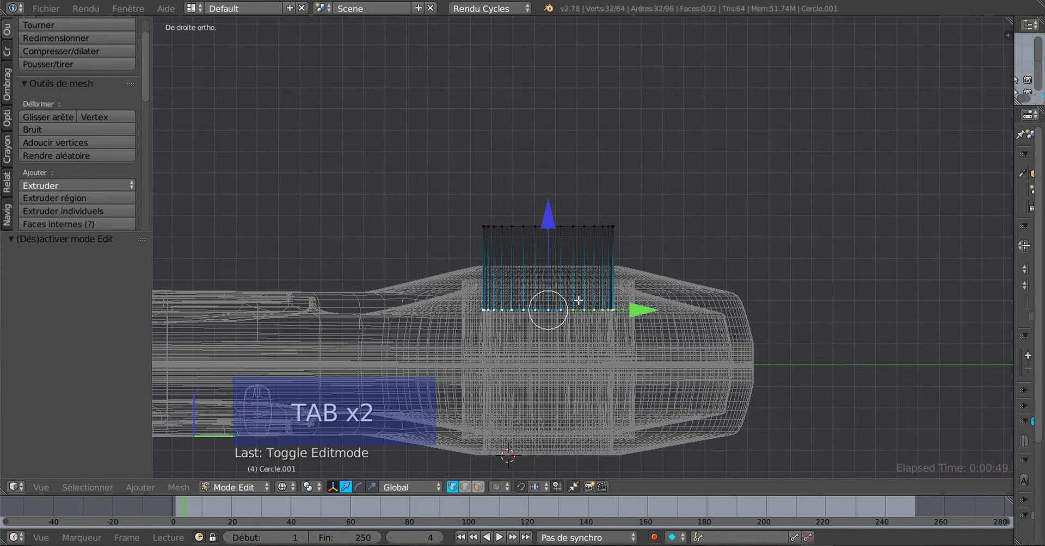
pyautogui.scroll(-1, 580, 299)
pyautogui.moveTo(705, 234); pyautogui.dragTo(708, 276, button='middle')
pyautogui.scroll(-2, 705, 264)
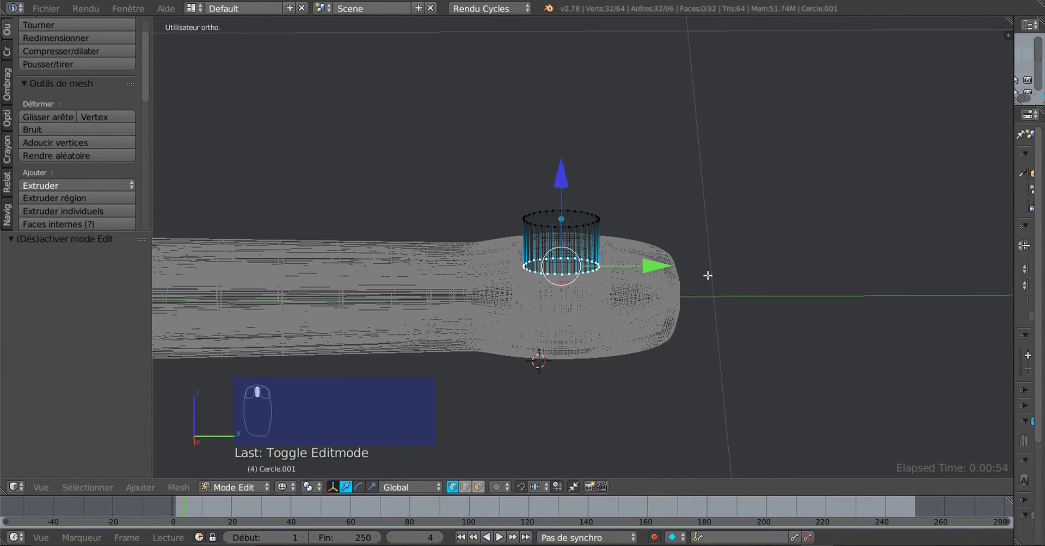
pyautogui.moveTo(697, 326)
pyautogui.mouseDown(button='middle')
pyautogui.moveTo(655, 338)
pyautogui.moveTo(646, 354)
pyautogui.mouseUp(button='middle')
pyautogui.press('z')
pyautogui.moveTo(614, 317); pyautogui.dragTo(619, 307, button='middle')
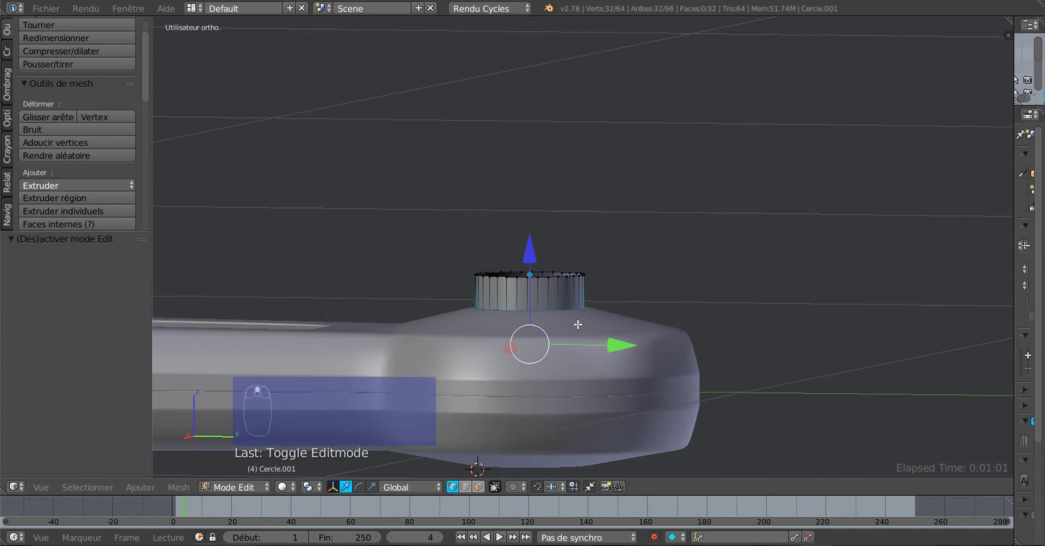
pyautogui.scroll(-3, 662, 325)
pyautogui.moveTo(690, 333); pyautogui.dragTo(660, 314, button='middle')
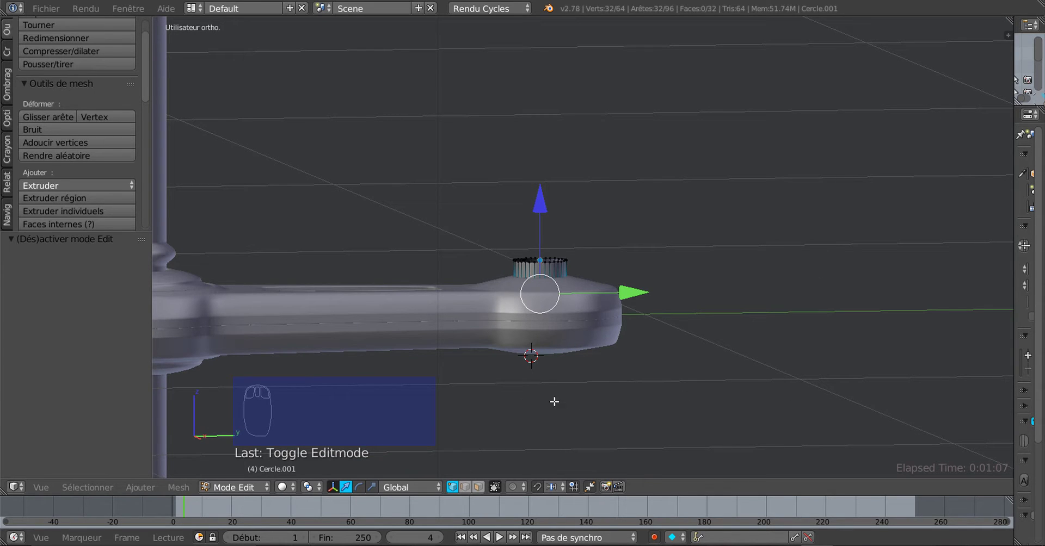
pyautogui.moveTo(636, 341); pyautogui.dragTo(527, 382, button='middle')
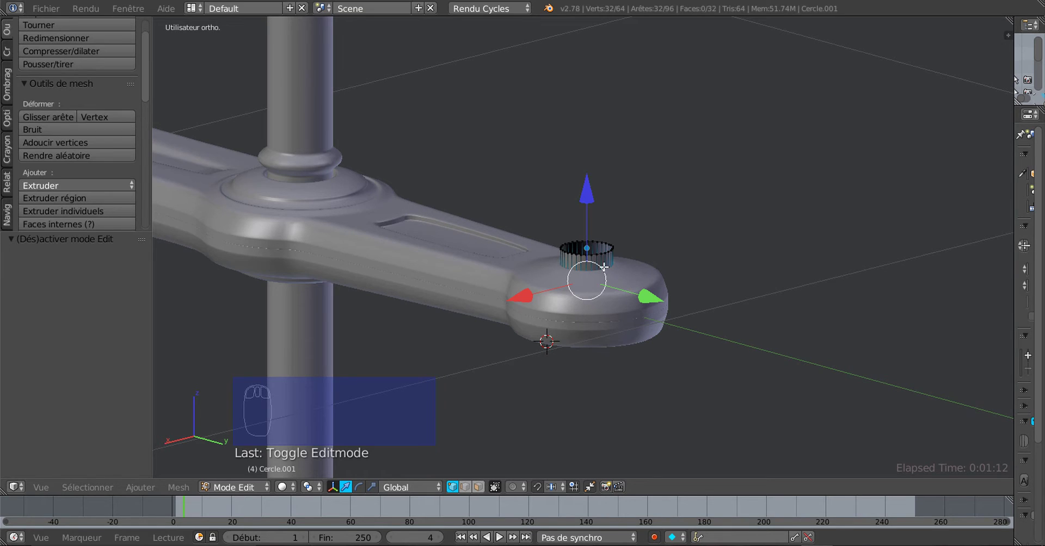
pyautogui.moveTo(625, 296)
pyautogui.mouseDown(button='middle')
pyautogui.moveTo(642, 291)
pyautogui.moveTo(635, 296)
pyautogui.mouseUp(button='middle')
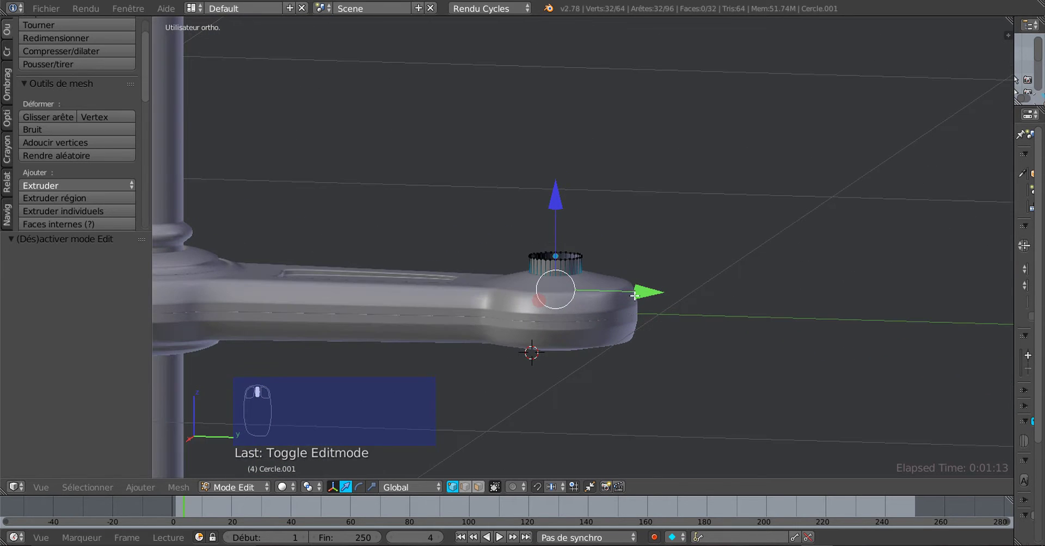
pyautogui.press('KP_1')
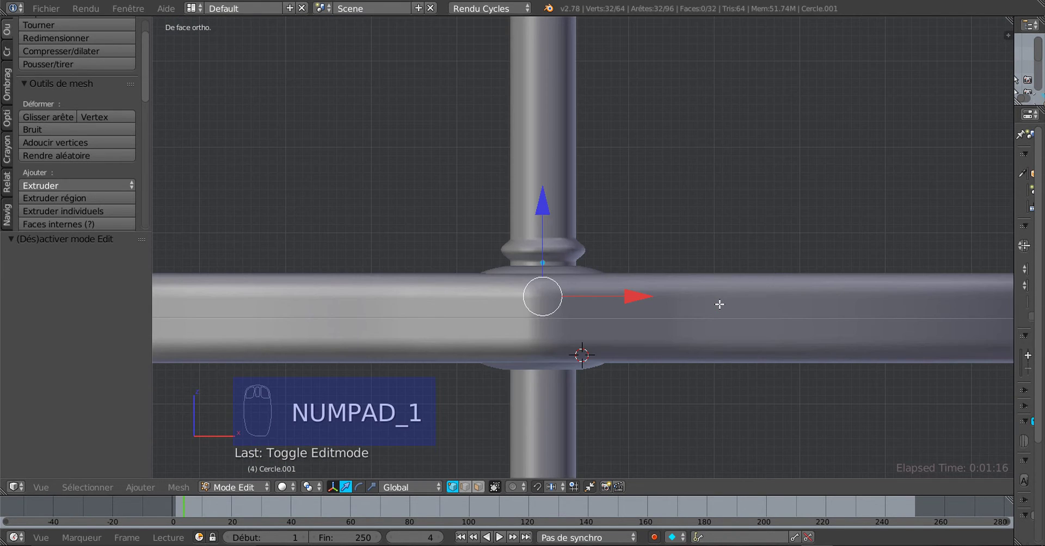
pyautogui.press('KP_3')
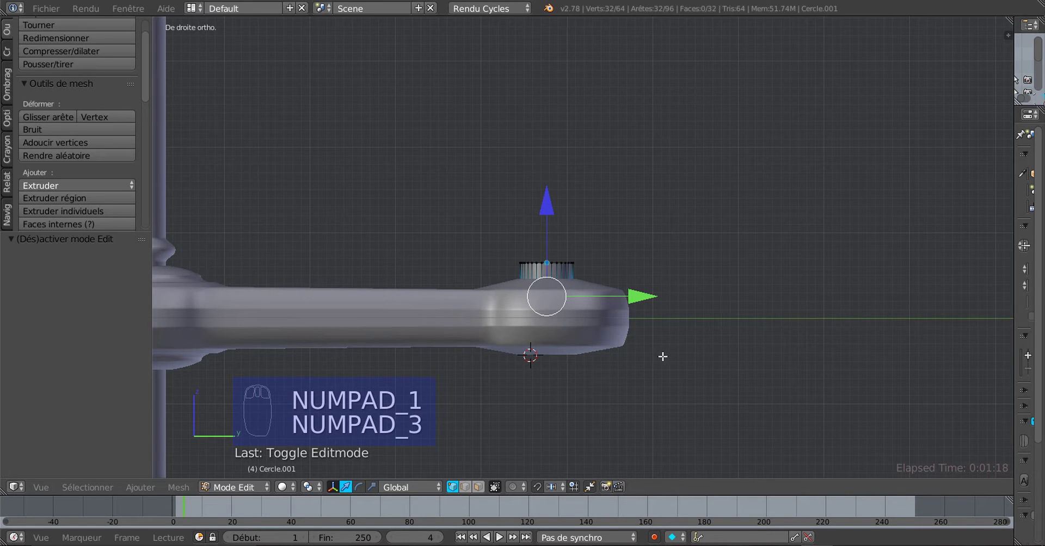
# Step: Raise the cylinder's lower edge loop about 0.006 along Z in side wireframe view, lower it slightly again, and return to Object mode
pyautogui.press('z')
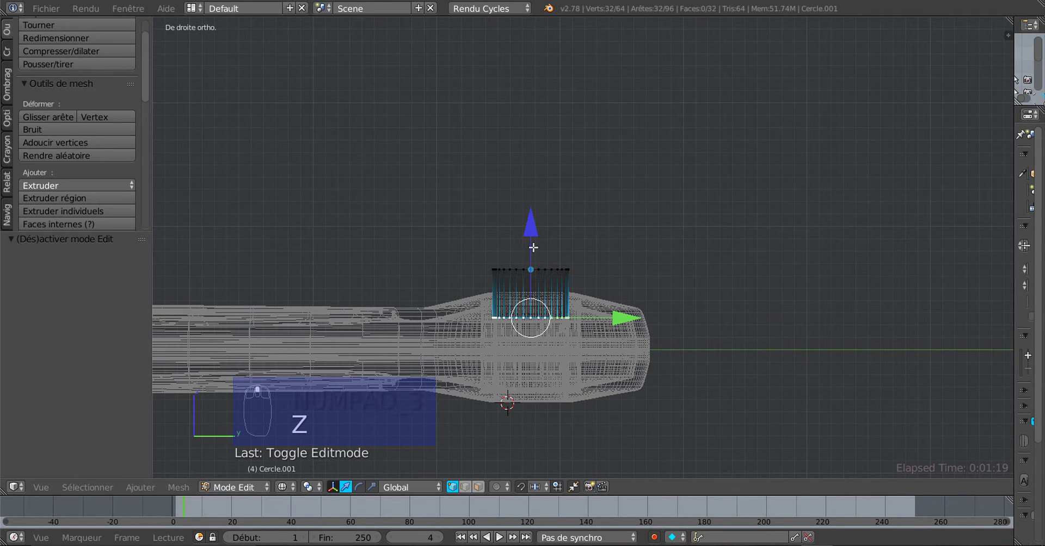
pyautogui.moveTo(528, 238); pyautogui.dragTo(532, 231)
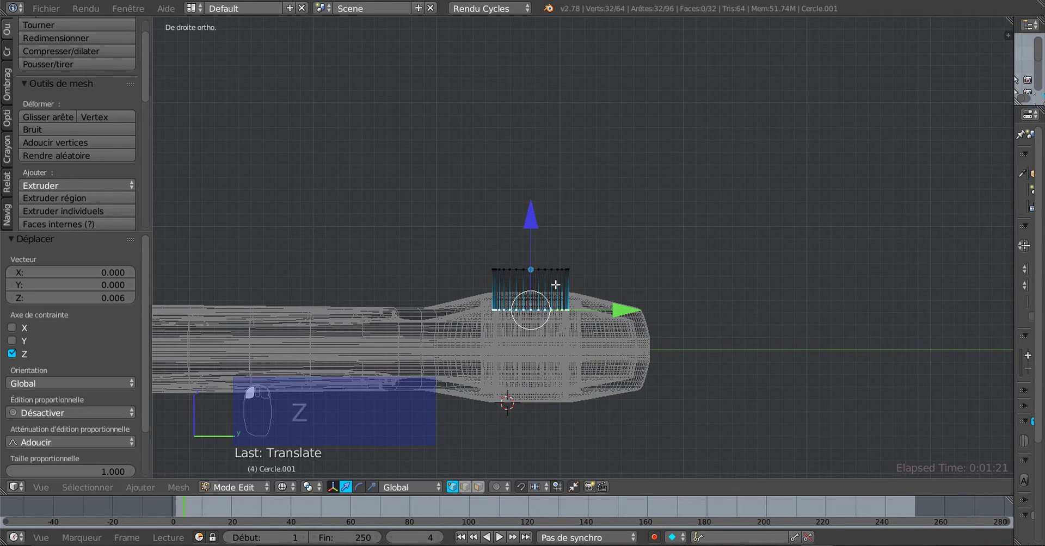
pyautogui.press('Tab')
pyautogui.press('Tab')
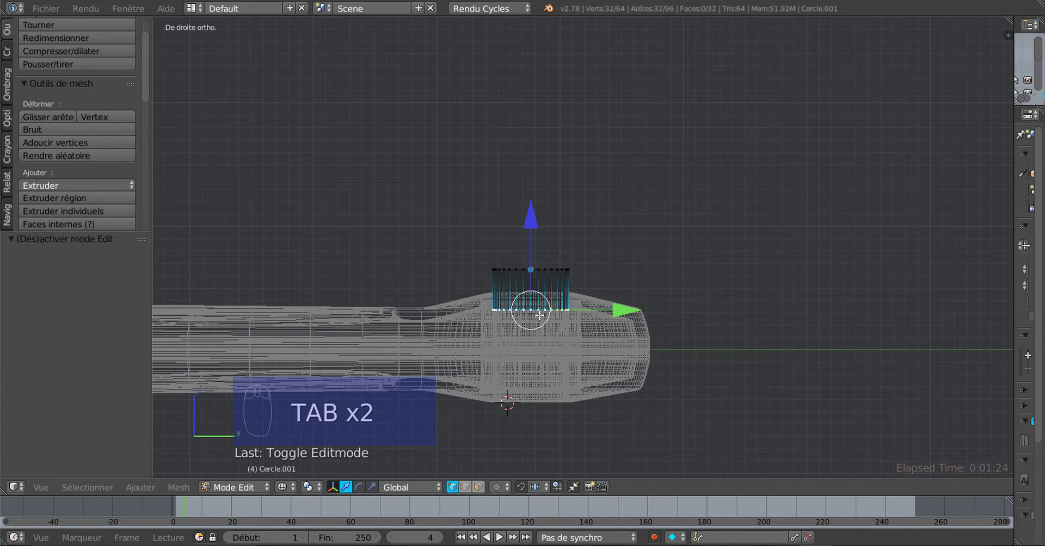
pyautogui.moveTo(533, 224); pyautogui.dragTo(534, 226)
pyautogui.moveTo(533, 226); pyautogui.dragTo(808, 332, button='middle')
pyautogui.press('Tab')
pyautogui.press('KP_1')
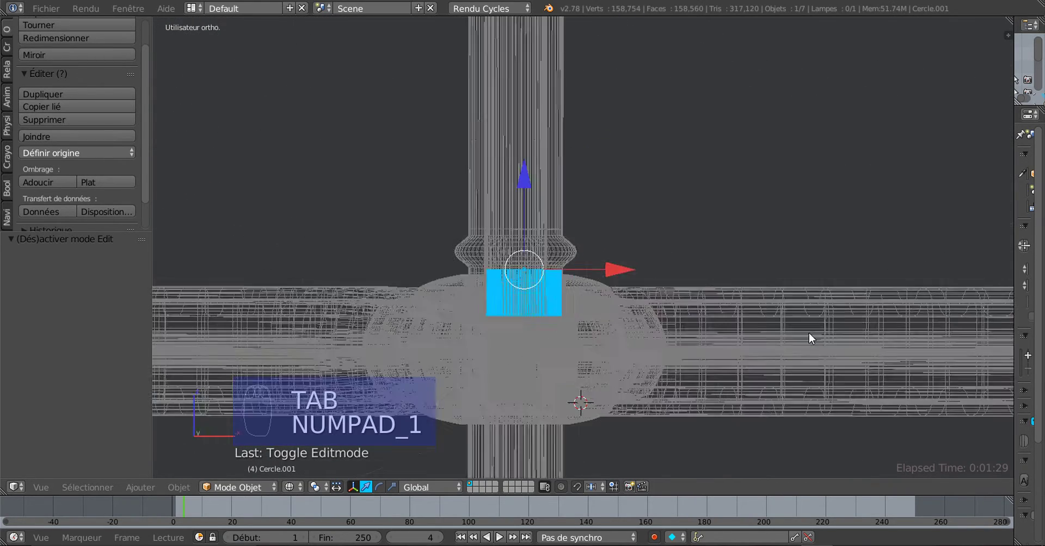
pyautogui.press('KP_3')
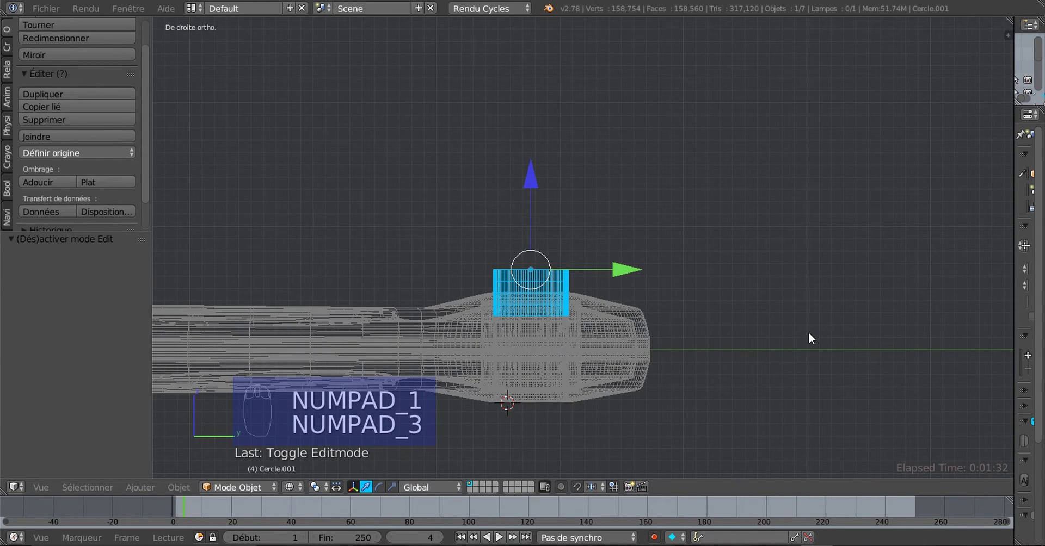
pyautogui.keyDown('shift'); pyautogui.moveTo(677, 325); pyautogui.dragTo(709, 302, button='middle'); pyautogui.keyUp('shift')
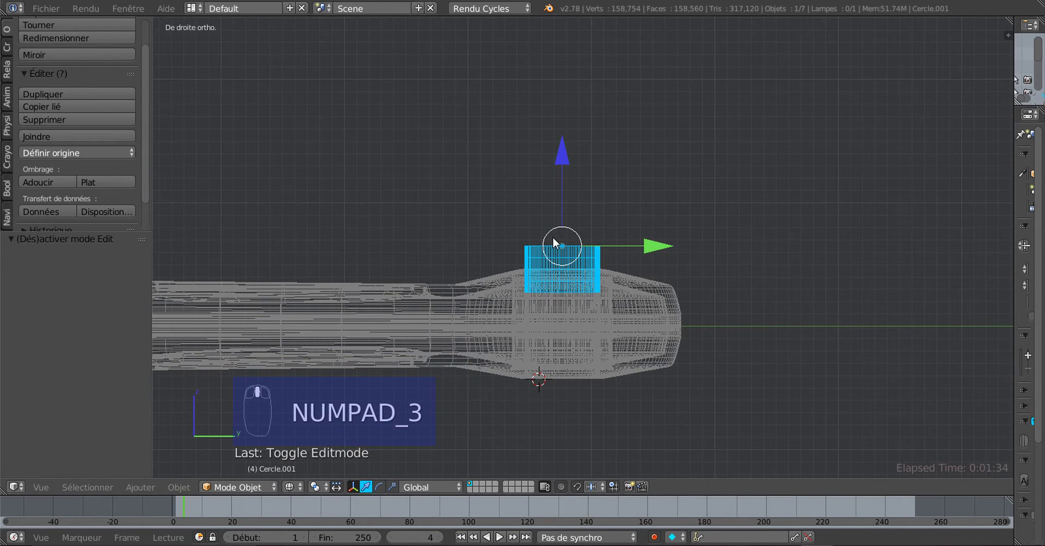
pyautogui.scroll(1, 596, 260)
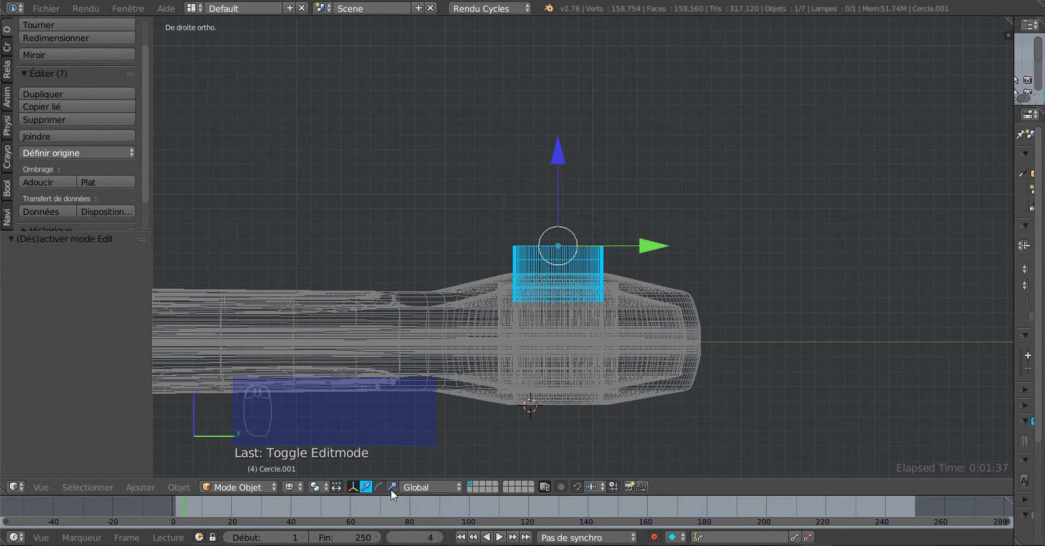
# Step: Select the cylinder's upper edge loop in Edit mode and lower it about 0.014 along Z
pyautogui.press('Tab')
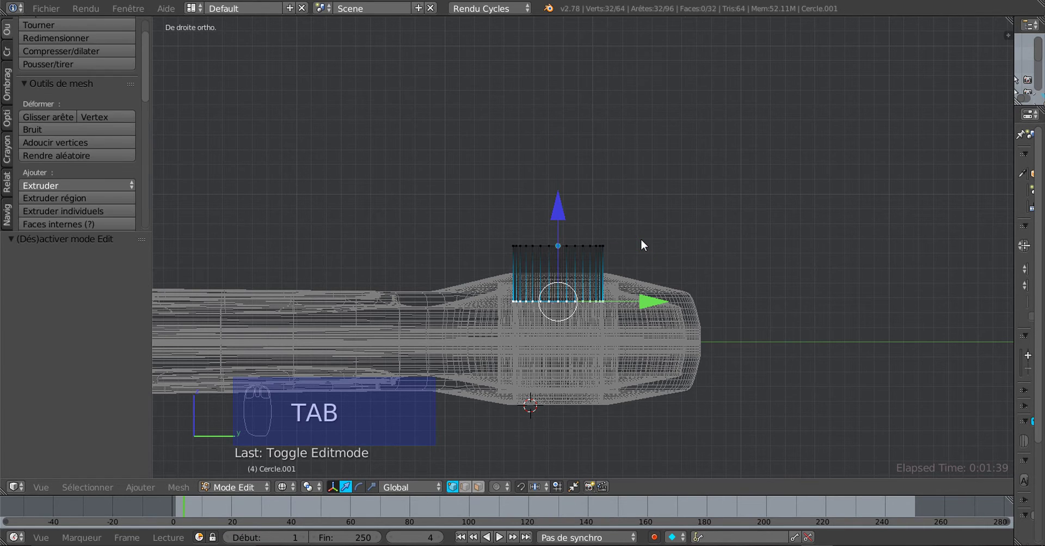
pyautogui.keyDown('alt'); pyautogui.rightClick(580, 241); pyautogui.keyUp('alt')
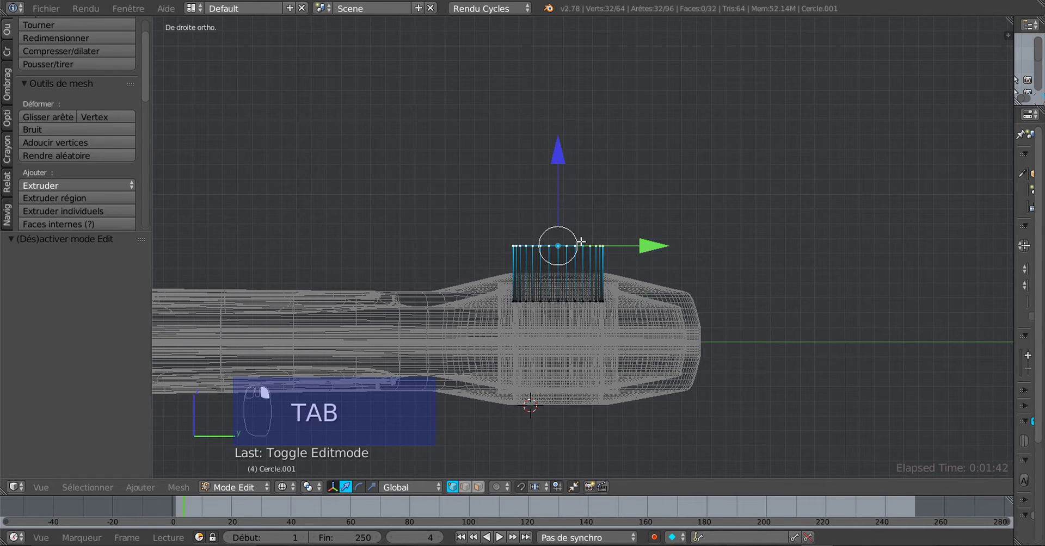
pyautogui.moveTo(560, 162); pyautogui.dragTo(562, 176)
# Step: Set the pivot point to the 3D cursor and place the cursor just beside the cylinder's upper edge loop
pyautogui.keyDown('shift'); pyautogui.moveTo(678, 284); pyautogui.dragTo(663, 242, button='middle'); pyautogui.keyUp('shift')
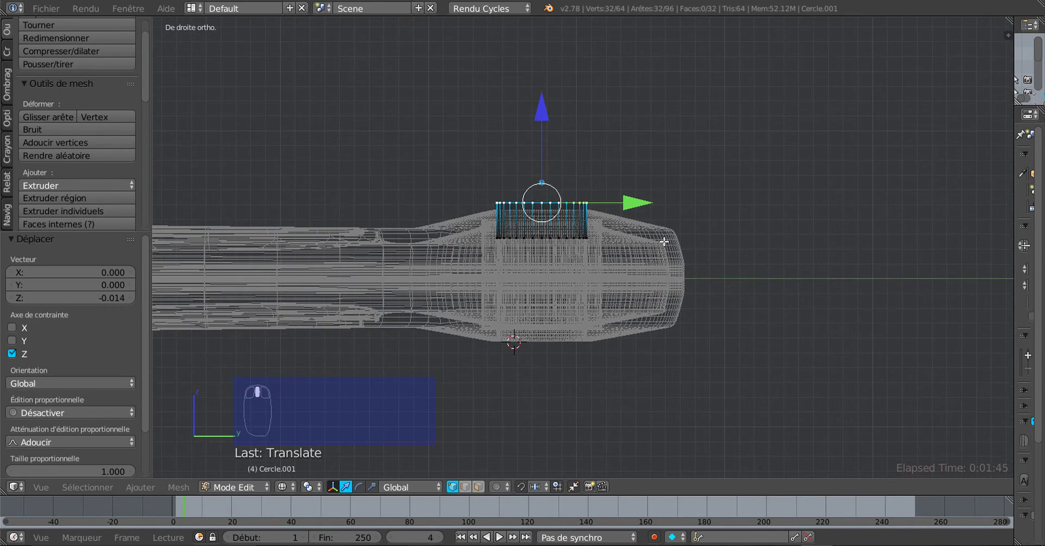
pyautogui.scroll(2, 635, 221)
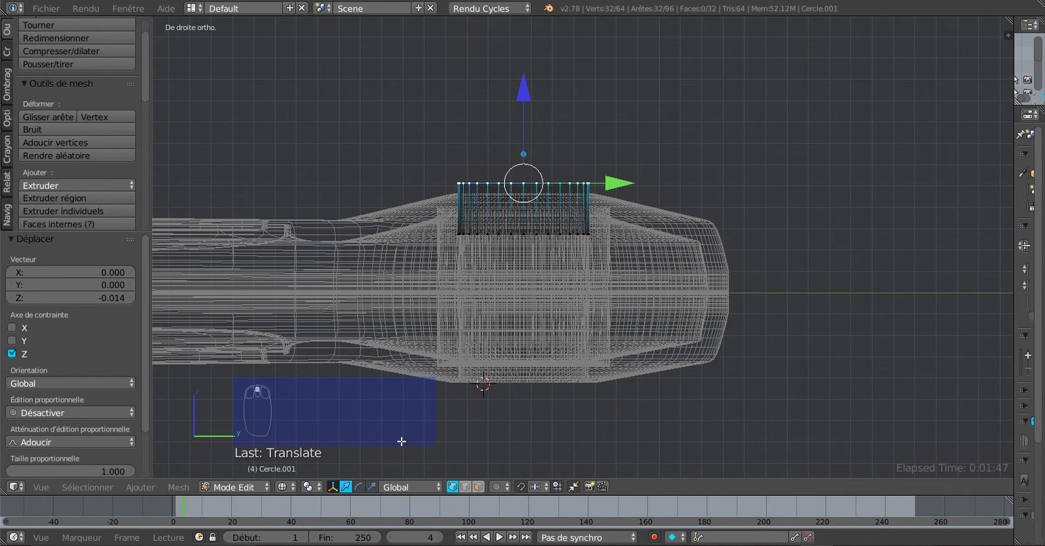
pyautogui.click(312, 488)
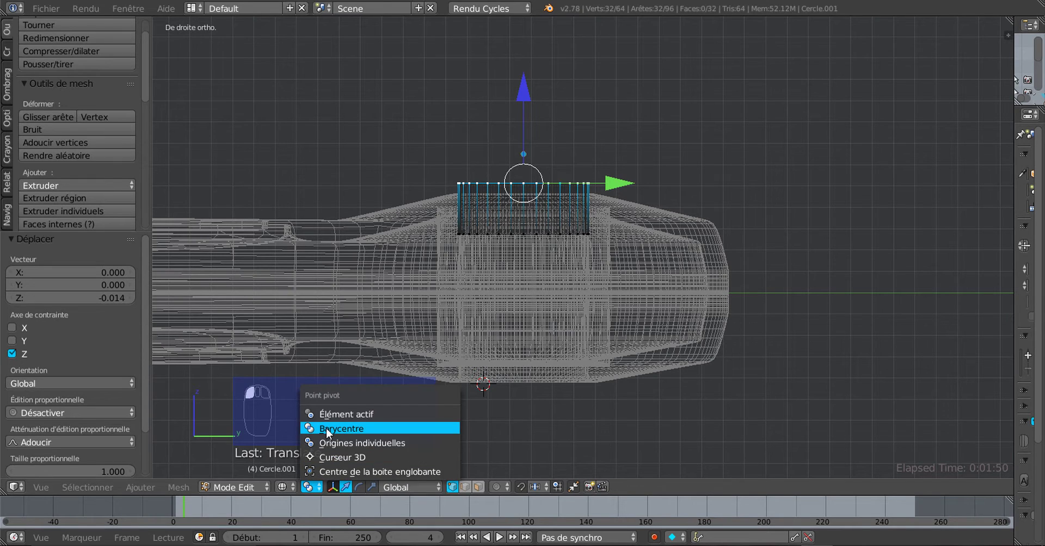
pyautogui.click(331, 457)
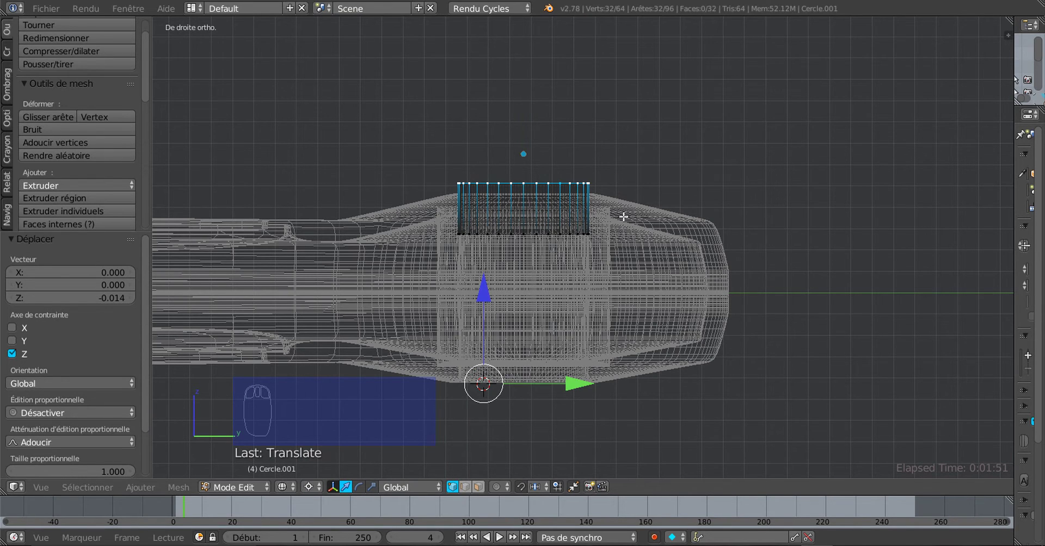
pyautogui.click(618, 184)
pyautogui.scroll(-2, 596, 188)
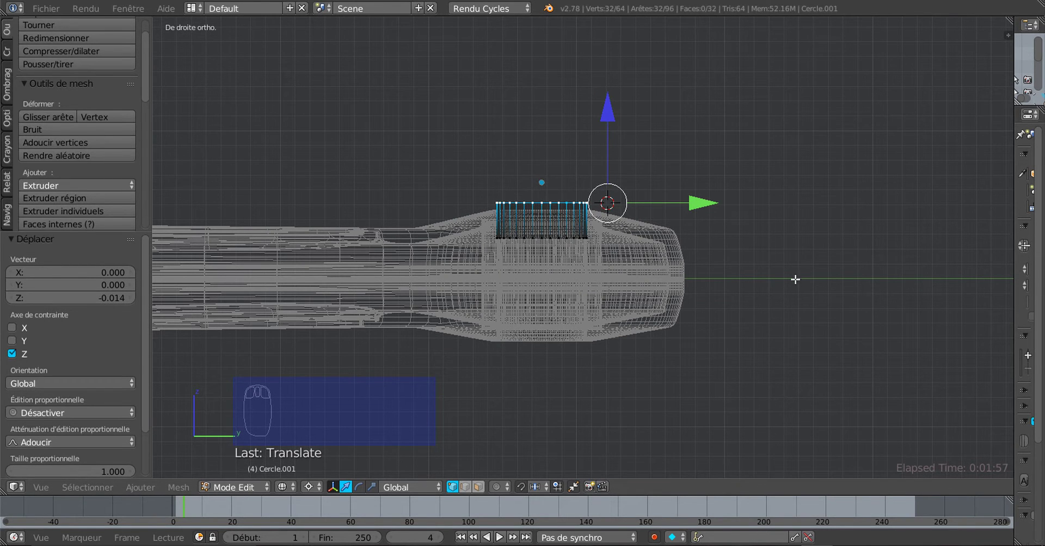
pyautogui.scroll(-2, 680, 352)
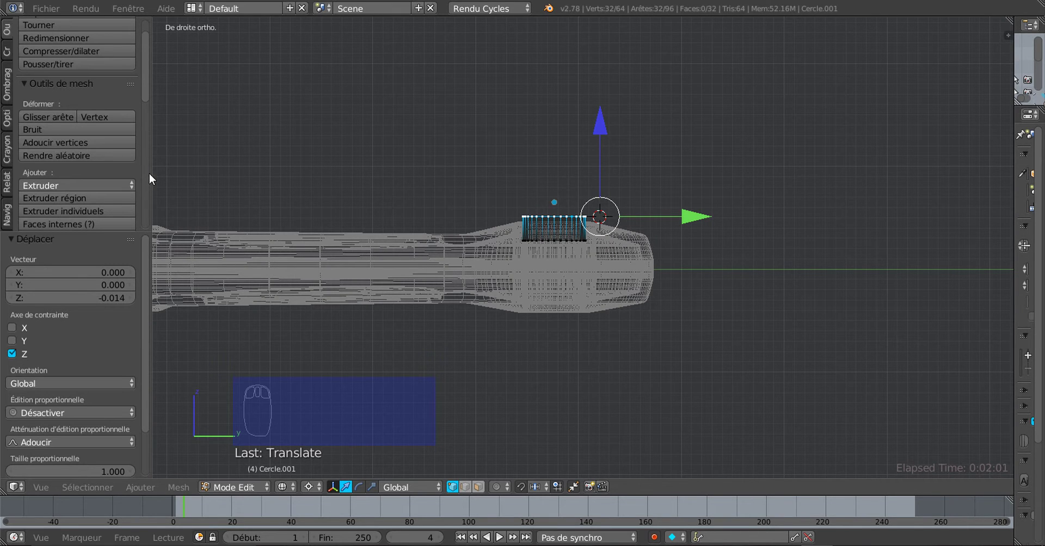
# Step: Spin the cylinder's upper edge loop 90° around the 3D cursor in 9 steps to form an elbow
pyautogui.moveTo(150, 172); pyautogui.dragTo(212, 170)
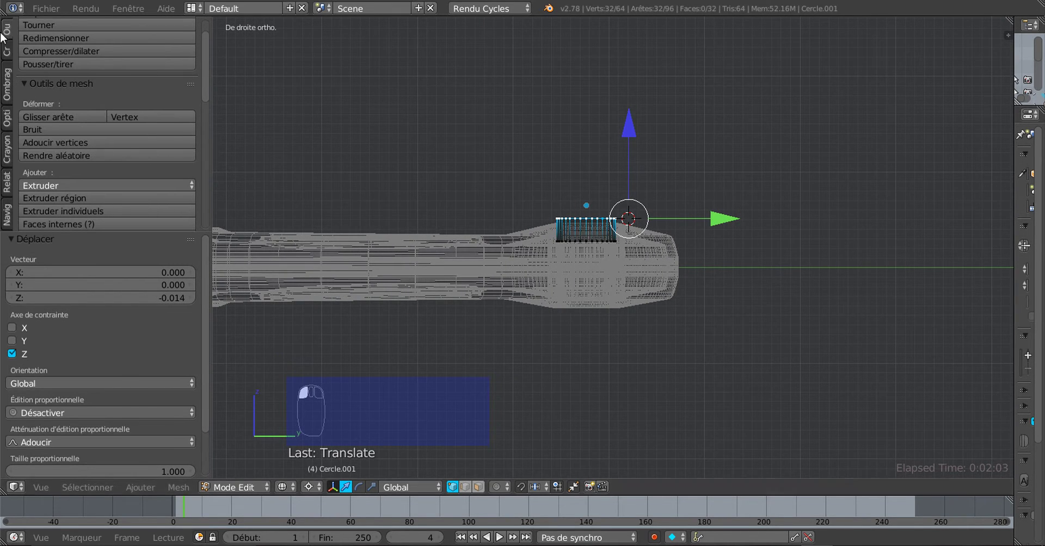
pyautogui.scroll(-5, 97, 86)
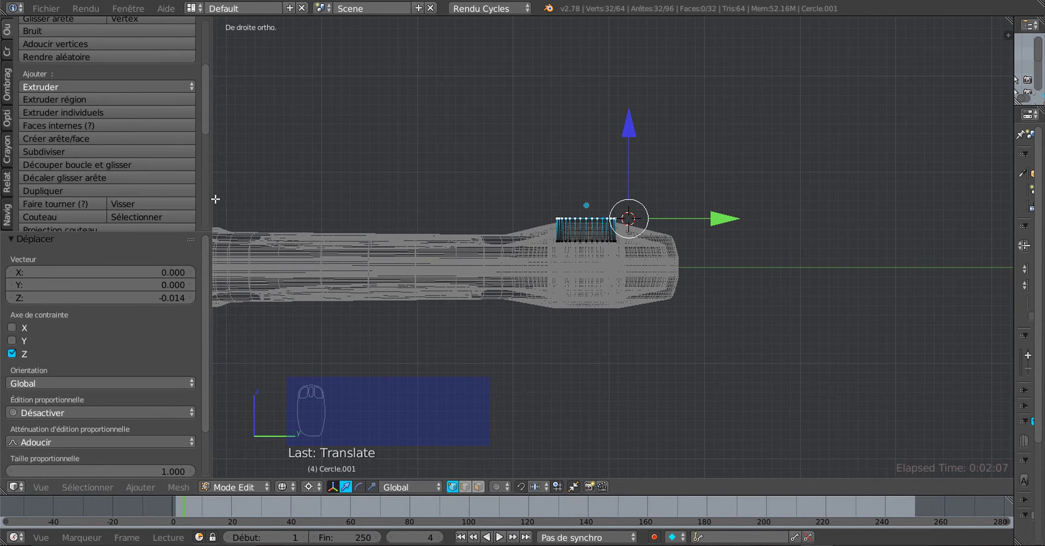
pyautogui.click(66, 203)
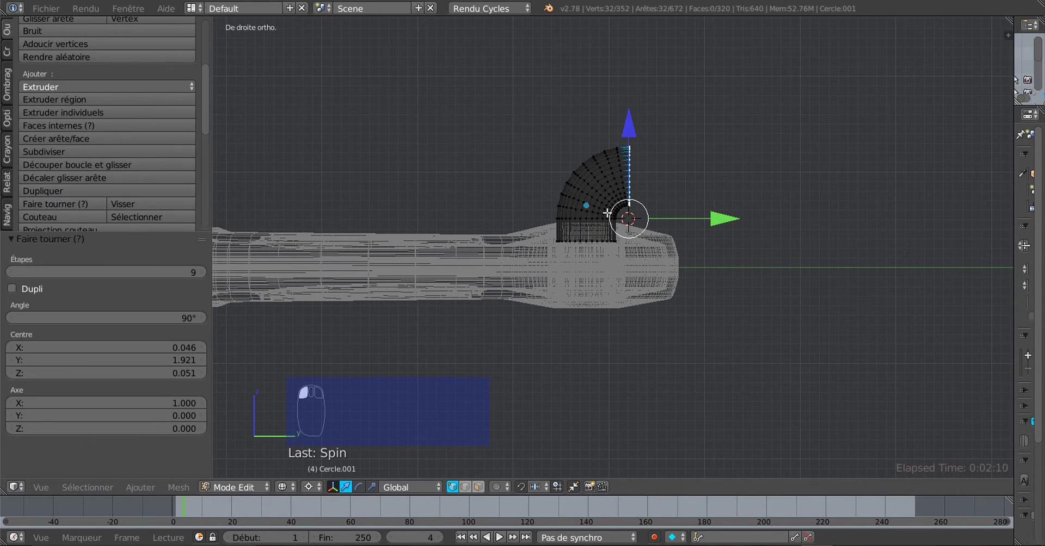
pyautogui.moveTo(607, 213); pyautogui.dragTo(615, 228, button='middle')
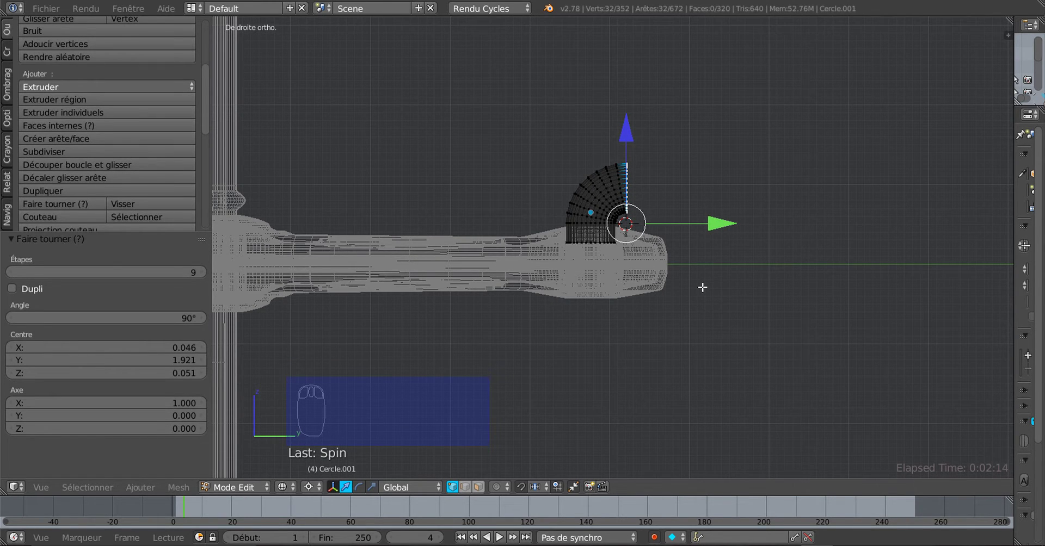
# Step: Extrude the elbow's end loop about 0.203 along Y and move it about 0.056 farther along Y
pyautogui.press('e')
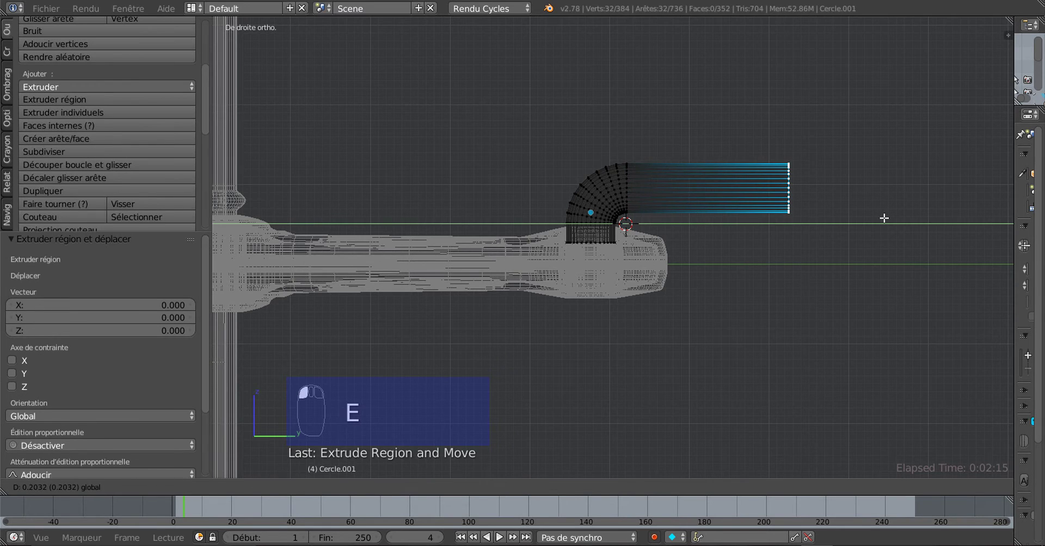
pyautogui.click(882, 221)
pyautogui.scroll(-6, 863, 259)
pyautogui.press('g')
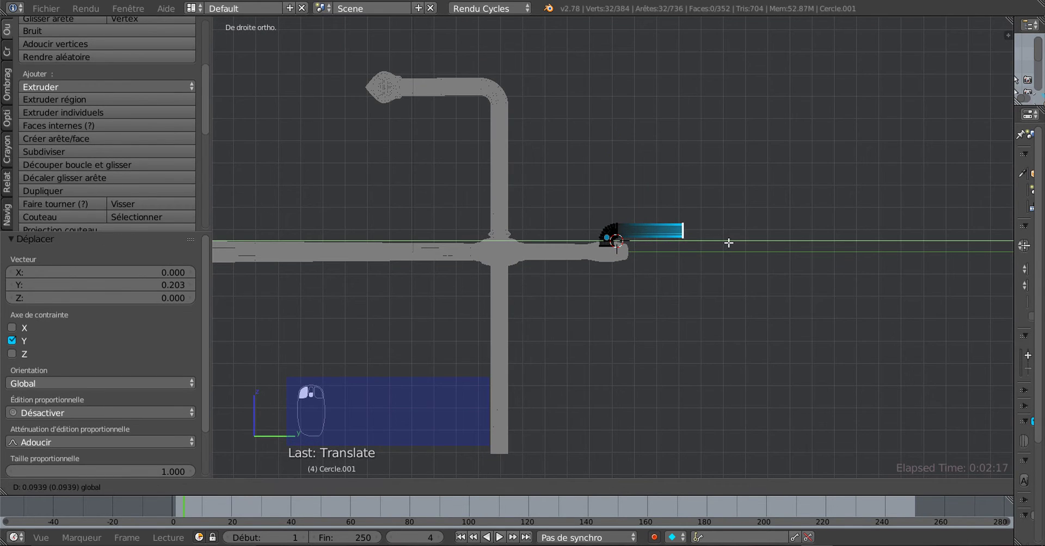
pyautogui.moveTo(728, 242); pyautogui.dragTo(720, 243)
pyautogui.scroll(-4, 699, 287)
pyautogui.scroll(1, 700, 287)
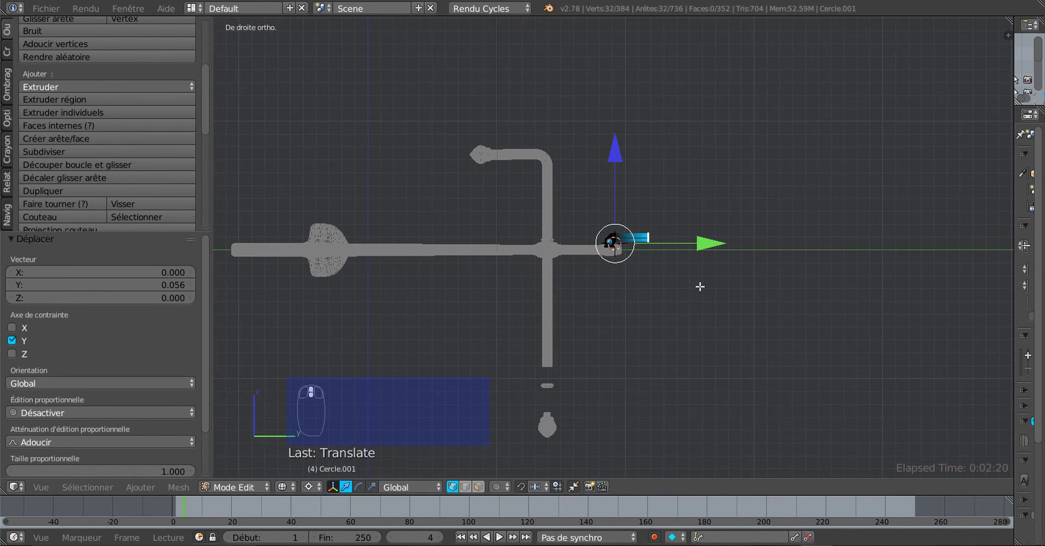
pyautogui.scroll(8, 700, 286)
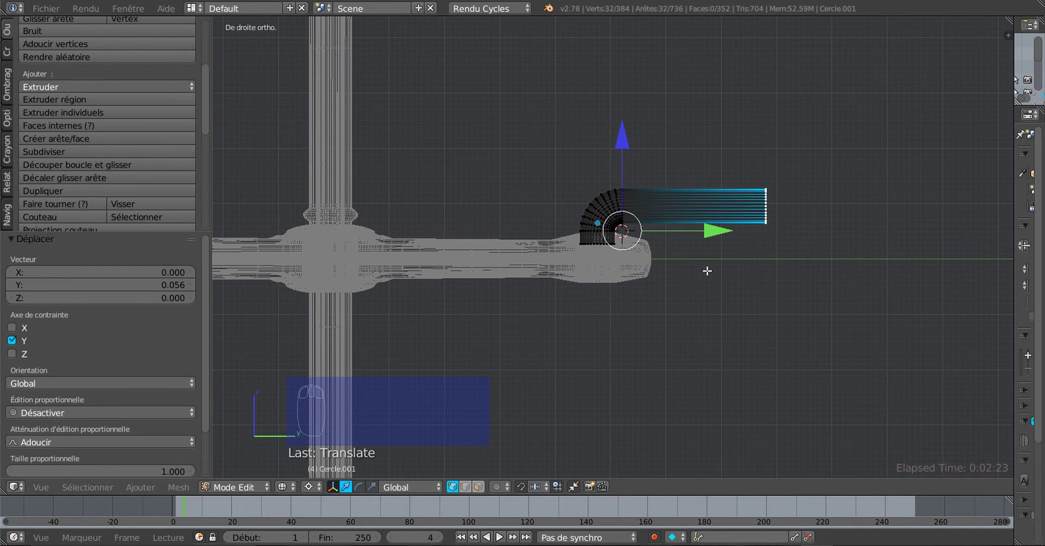
# Step: Select the whole bent pipe and scale it to 0.9 around the 3D cursor
pyautogui.press('a')
pyautogui.press('a')
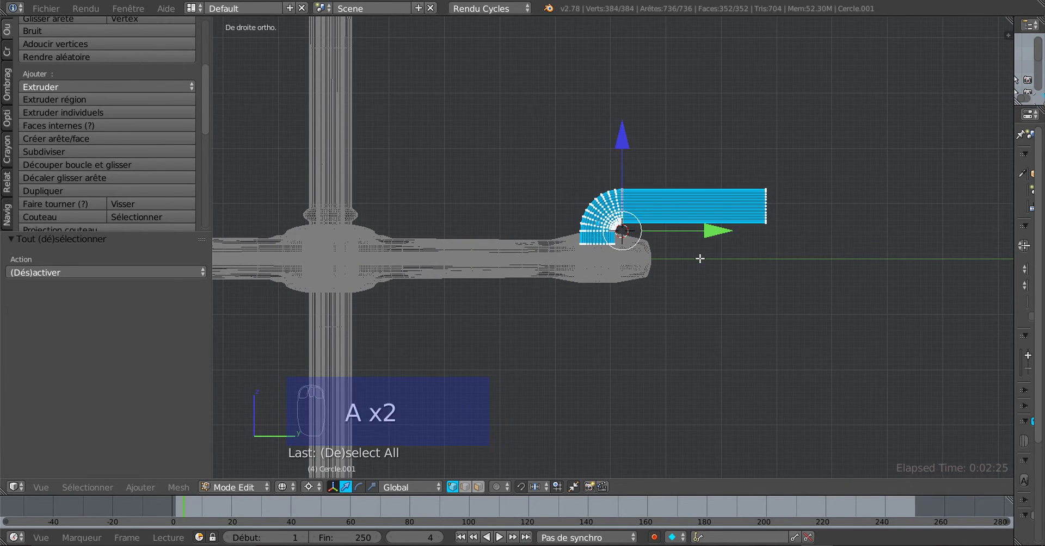
pyautogui.scroll(2, 710, 288)
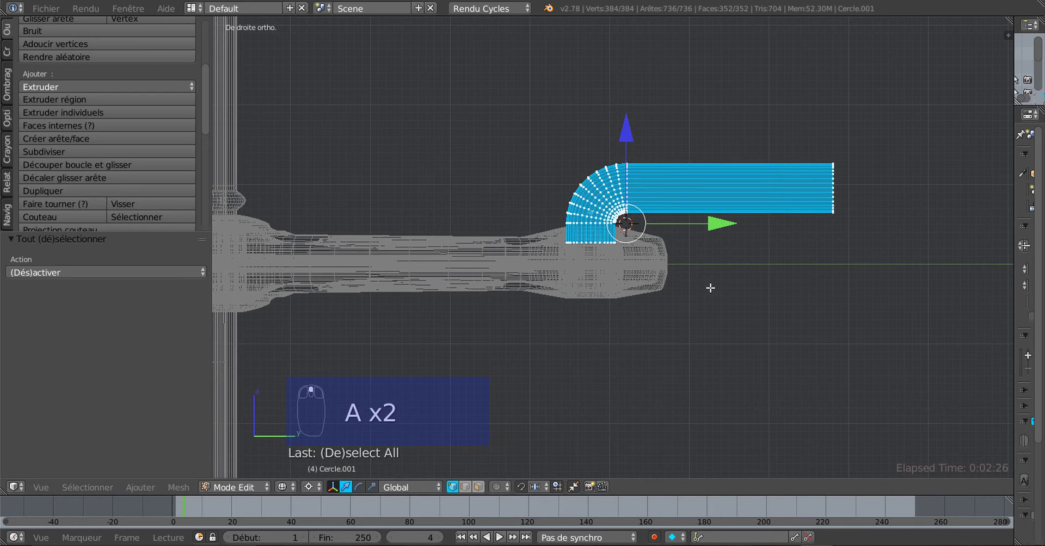
pyautogui.press('s')
pyautogui.click(744, 316)
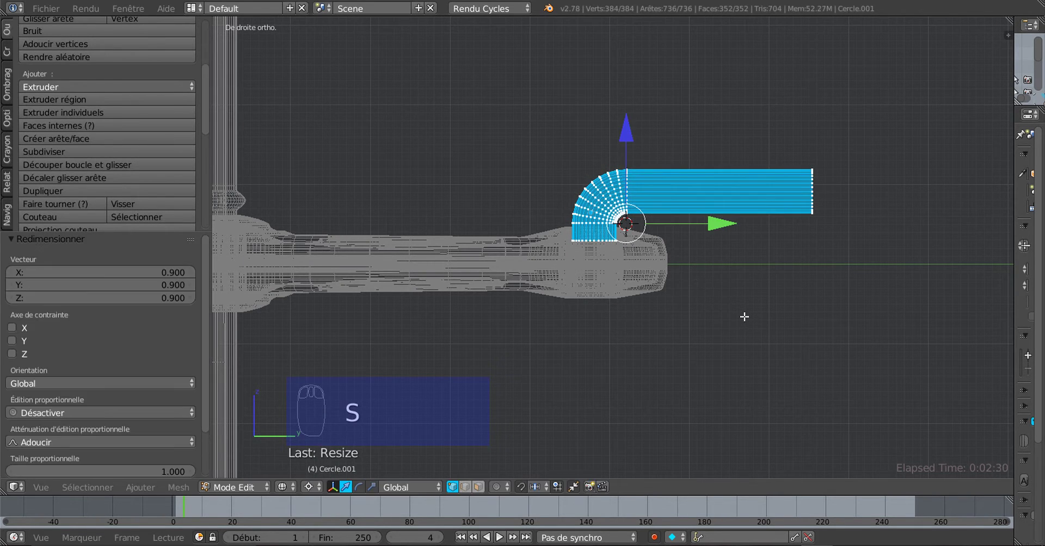
# Step: In Object mode with solid shading, shift the bent pipe slightly back along Y and scale it down slightly within the hole
pyautogui.press('Tab')
pyautogui.moveTo(744, 347); pyautogui.dragTo(745, 364, button='middle')
pyautogui.press('z')
pyautogui.scroll(2, 717, 327)
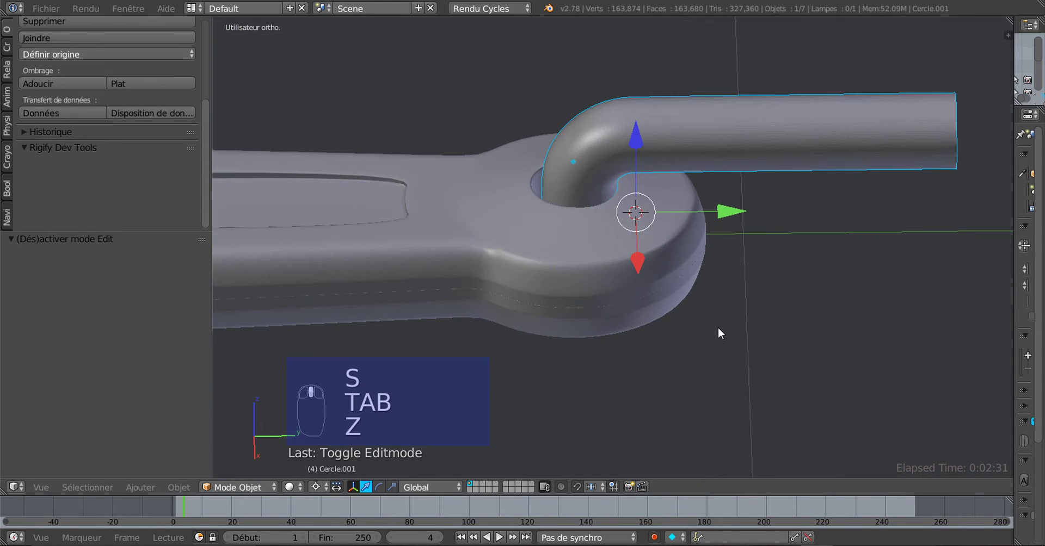
pyautogui.moveTo(718, 327)
pyautogui.mouseDown(button='middle')
pyautogui.moveTo(710, 332)
pyautogui.moveTo(705, 314)
pyautogui.mouseUp(button='middle')
pyautogui.moveTo(546, 207); pyautogui.dragTo(555, 185, button='middle')
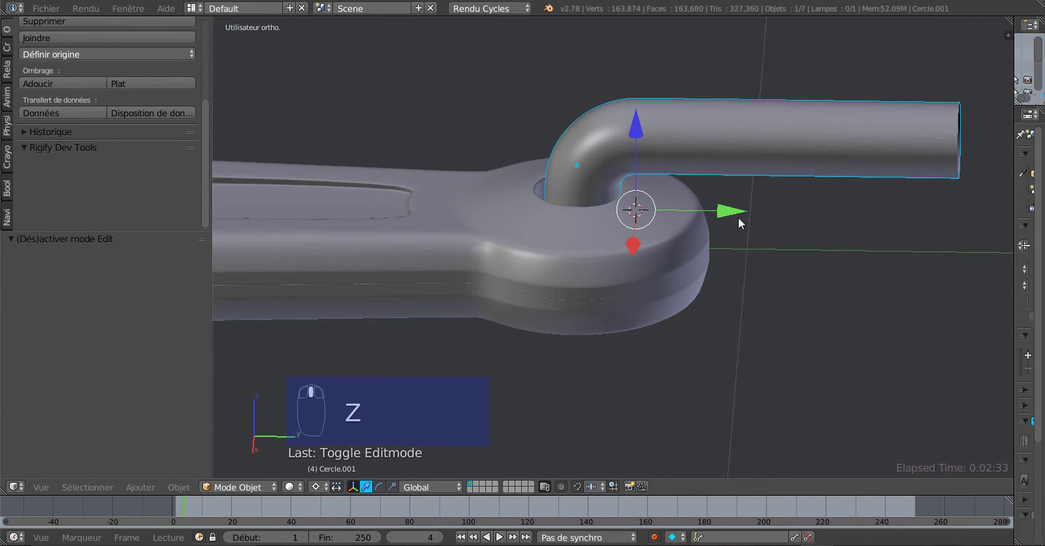
pyautogui.moveTo(727, 210); pyautogui.dragTo(720, 208)
pyautogui.press('s')
pyautogui.click(723, 317)
pyautogui.moveTo(720, 207); pyautogui.dragTo(676, 266, button='middle')
# Step: Examine the bent pipe against the shank's end and the whole anchor from several angles, in wireframe and solid shading
pyautogui.press('Tab')
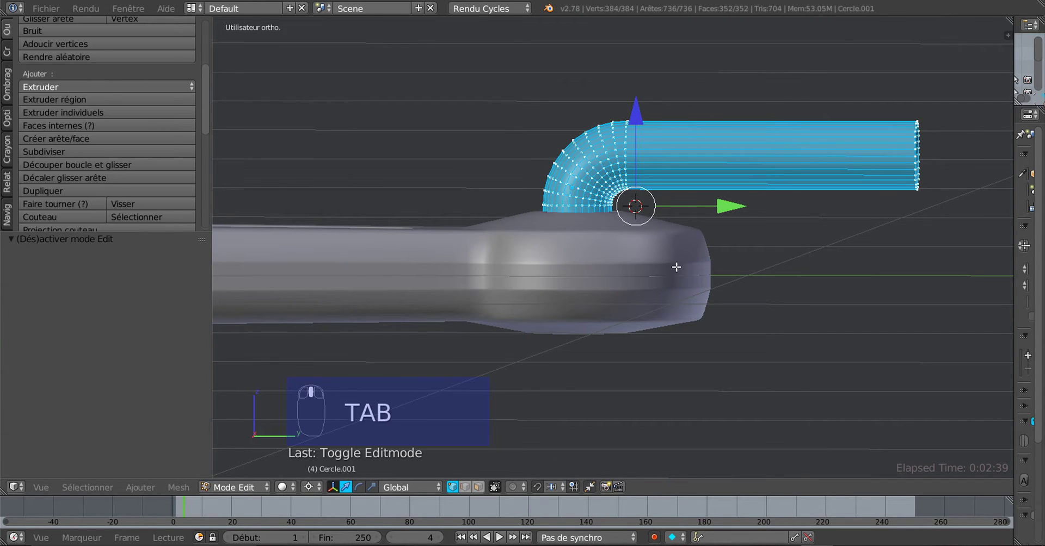
pyautogui.press('z')
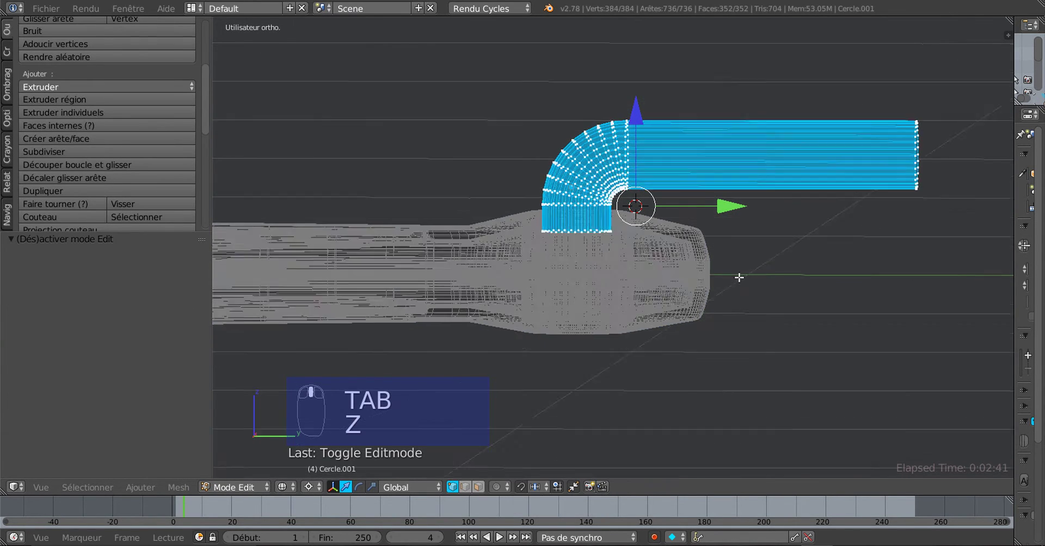
pyautogui.press('Tab')
pyautogui.moveTo(724, 279)
pyautogui.mouseDown(button='middle')
pyautogui.moveTo(678, 303)
pyautogui.moveTo(705, 278)
pyautogui.moveTo(734, 284)
pyautogui.mouseUp(button='middle')
pyautogui.press('Tab')
pyautogui.scroll(-11, 734, 285)
pyautogui.moveTo(716, 323); pyautogui.dragTo(726, 290, button='middle')
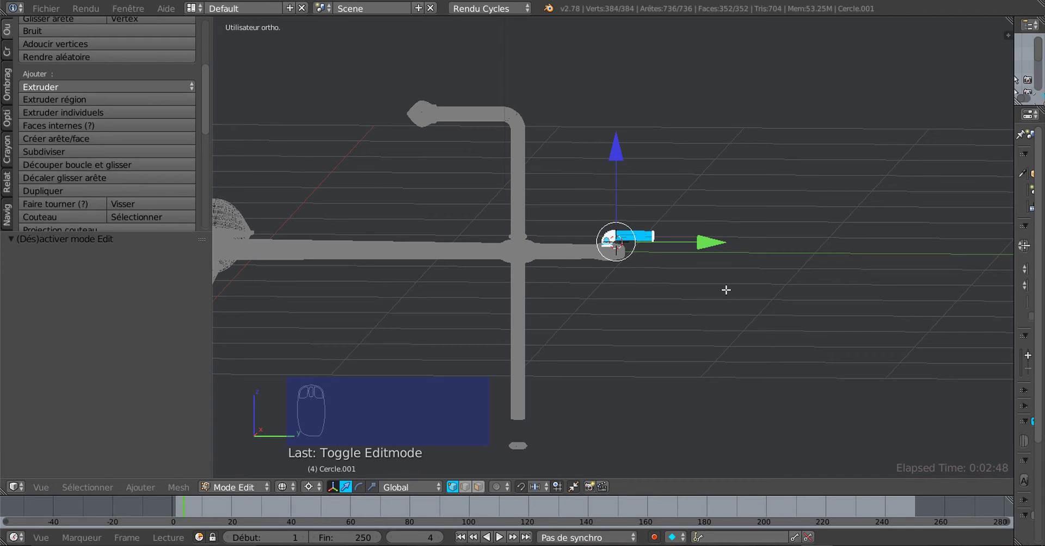
pyautogui.press('z')
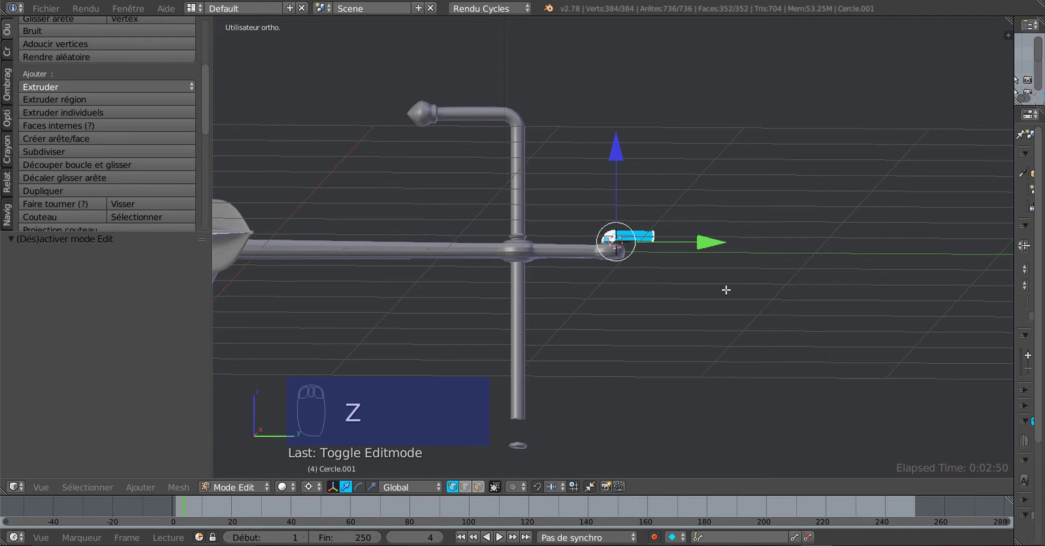
pyautogui.press('a')
pyautogui.moveTo(702, 318); pyautogui.dragTo(580, 355, button='middle')
pyautogui.press('z')
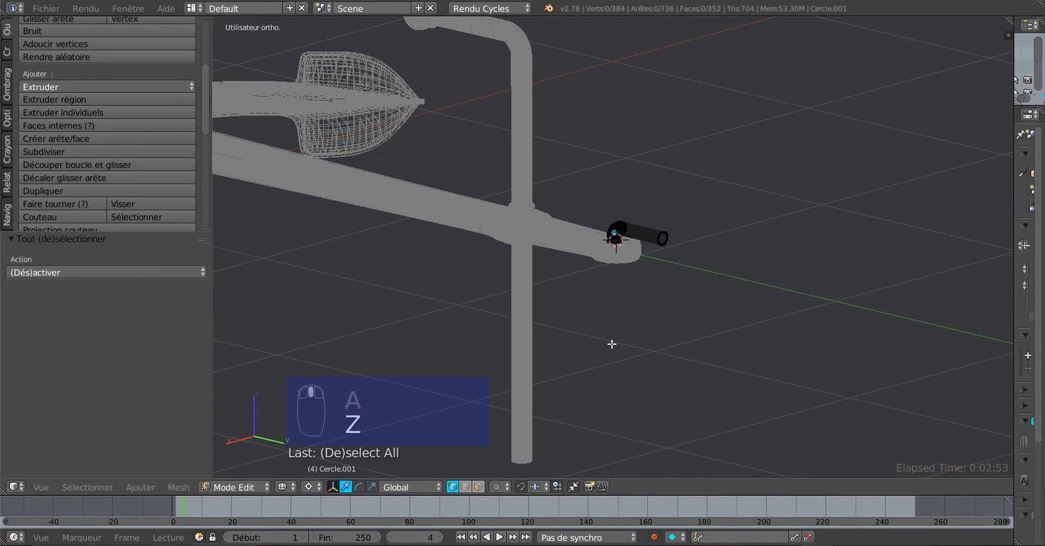
pyautogui.press('a')
pyautogui.press('Tab')
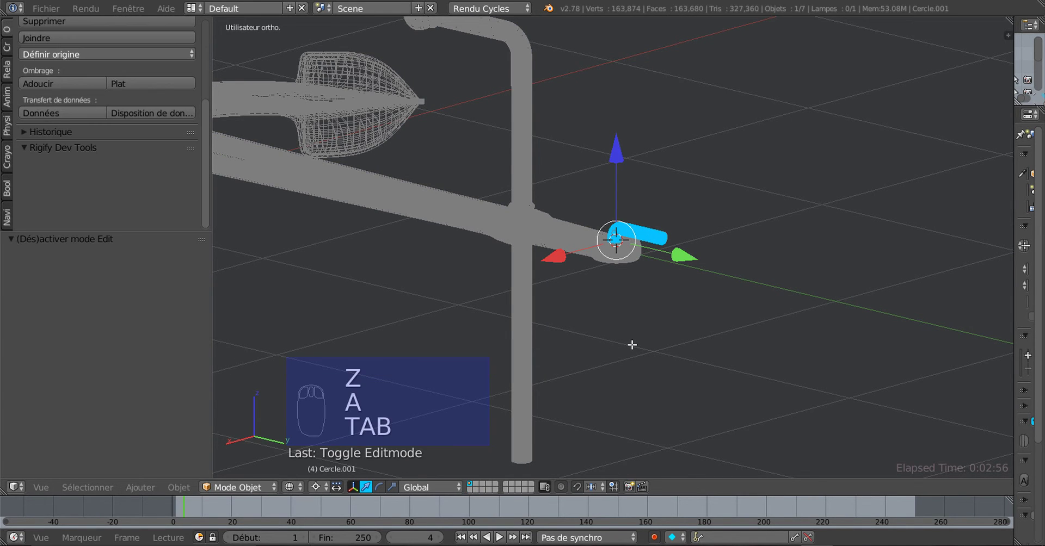
pyautogui.press('z')
pyautogui.moveTo(631, 345)
pyautogui.mouseDown(button='middle')
pyautogui.moveTo(723, 340)
pyautogui.moveTo(683, 301)
pyautogui.moveTo(751, 343)
pyautogui.moveTo(765, 377)
pyautogui.moveTo(683, 364)
pyautogui.moveTo(673, 328)
pyautogui.moveTo(632, 336)
pyautogui.moveTo(674, 306)
pyautogui.moveTo(648, 303)
pyautogui.moveTo(667, 317)
pyautogui.moveTo(632, 315)
pyautogui.moveTo(657, 271)
pyautogui.mouseUp(button='middle')
pyautogui.scroll(3, 638, 301)
# Step: Enter Edit mode in right side view and place the 3D cursor just below the pipe's open end
pyautogui.press('Tab')
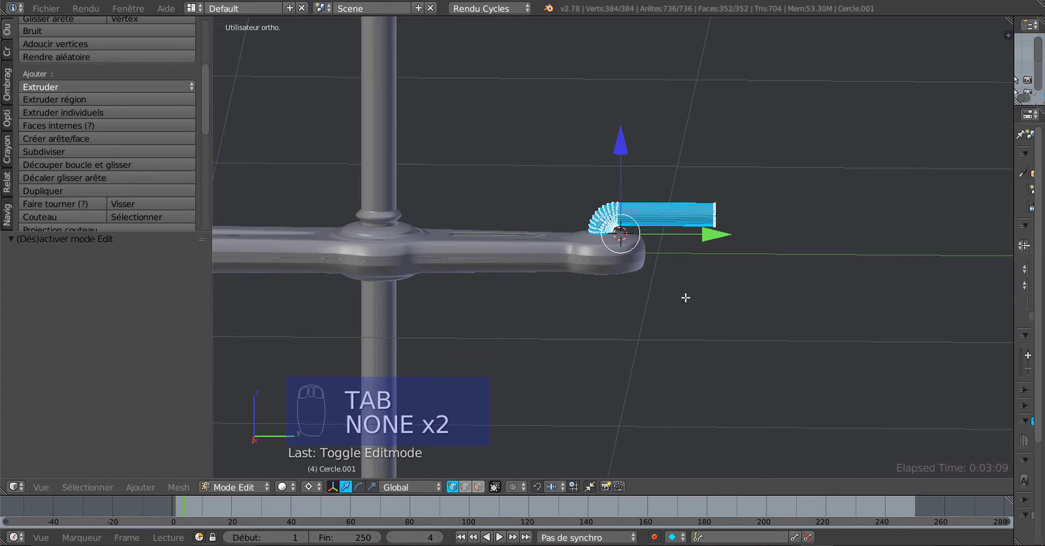
pyautogui.moveTo(683, 296); pyautogui.dragTo(704, 293, button='middle')
pyautogui.press('KP_3')
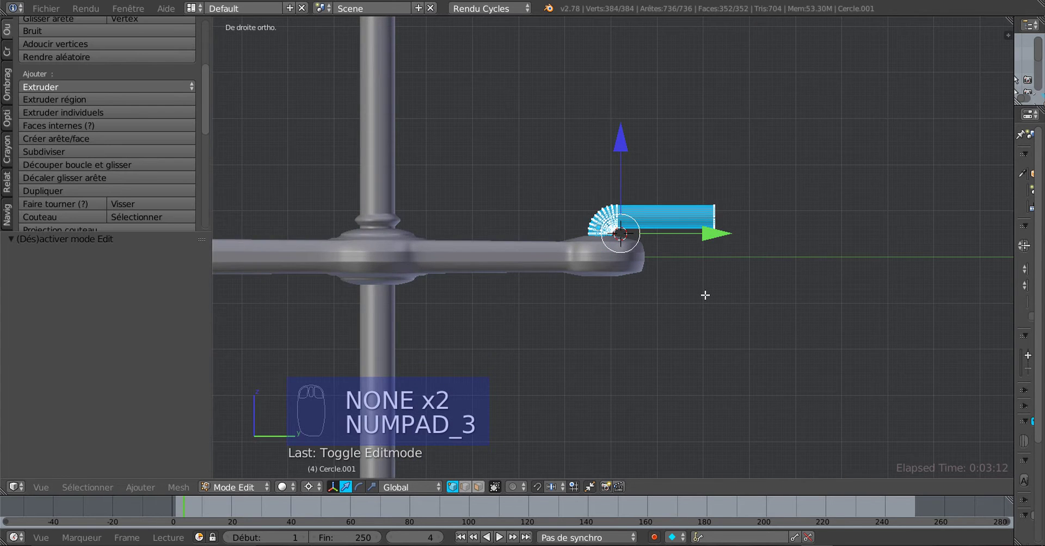
pyautogui.scroll(4, 705, 295)
pyautogui.keyDown('shift'); pyautogui.moveTo(809, 271); pyautogui.dragTo(646, 272, button='middle'); pyautogui.keyUp('shift')
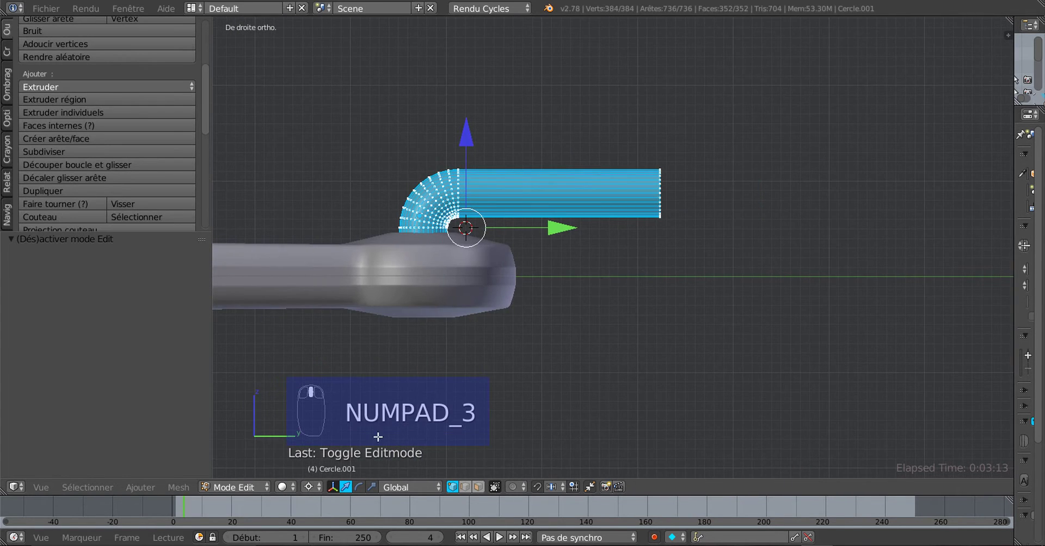
pyautogui.scroll(2, 662, 234)
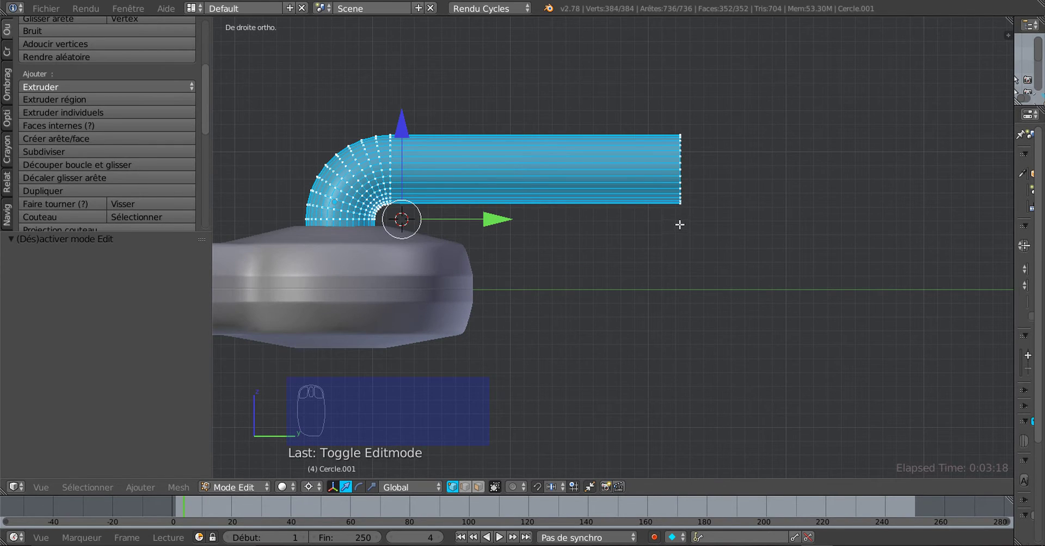
pyautogui.click(679, 223)
pyautogui.scroll(-3, 645, 290)
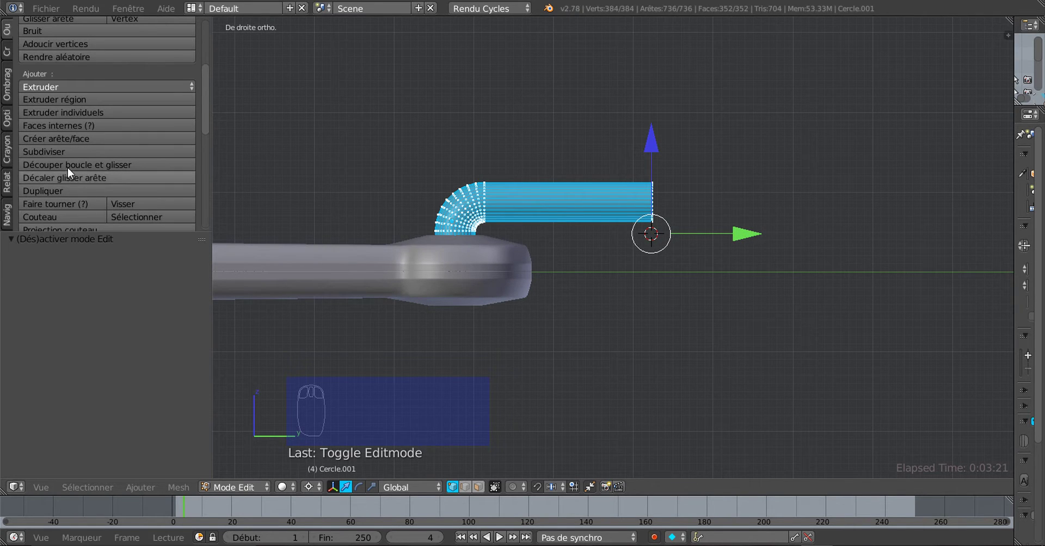
# Step: Try to spin the entire selected pipe 90° around the 3D cursor in 9 steps, and undo the spin
pyautogui.scroll(-2, 48, 121)
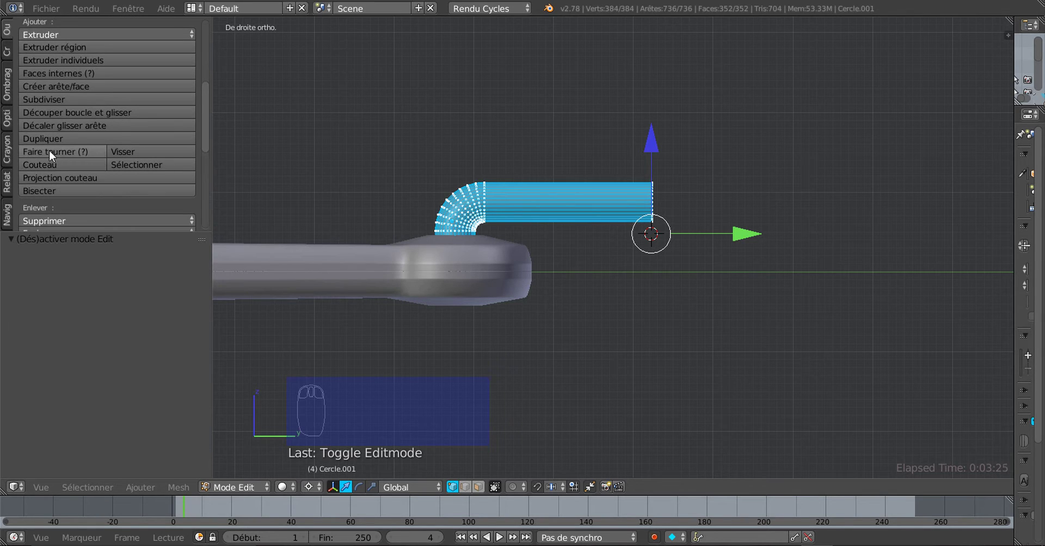
pyautogui.click(49, 149)
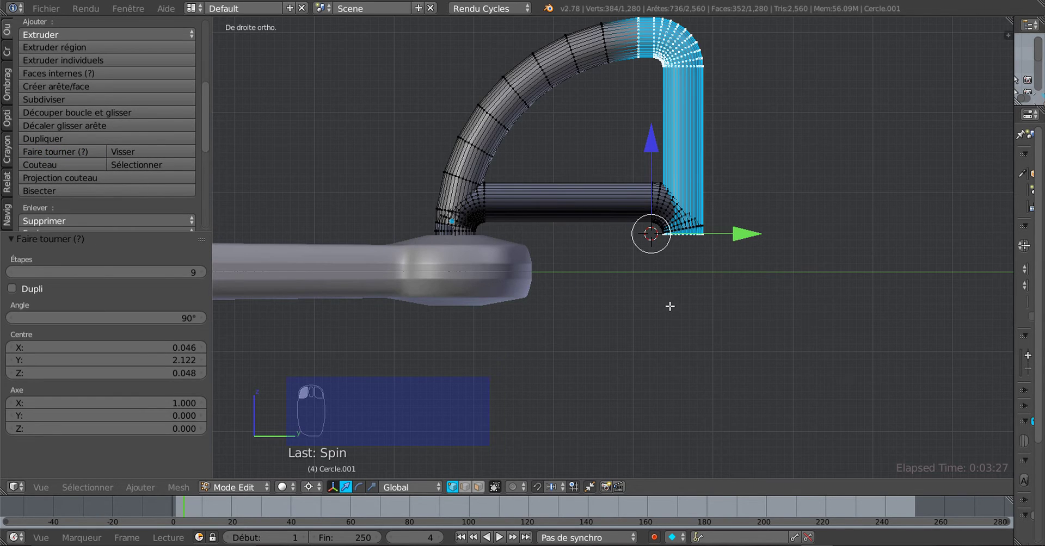
pyautogui.hotkey('ctrl', 'z')
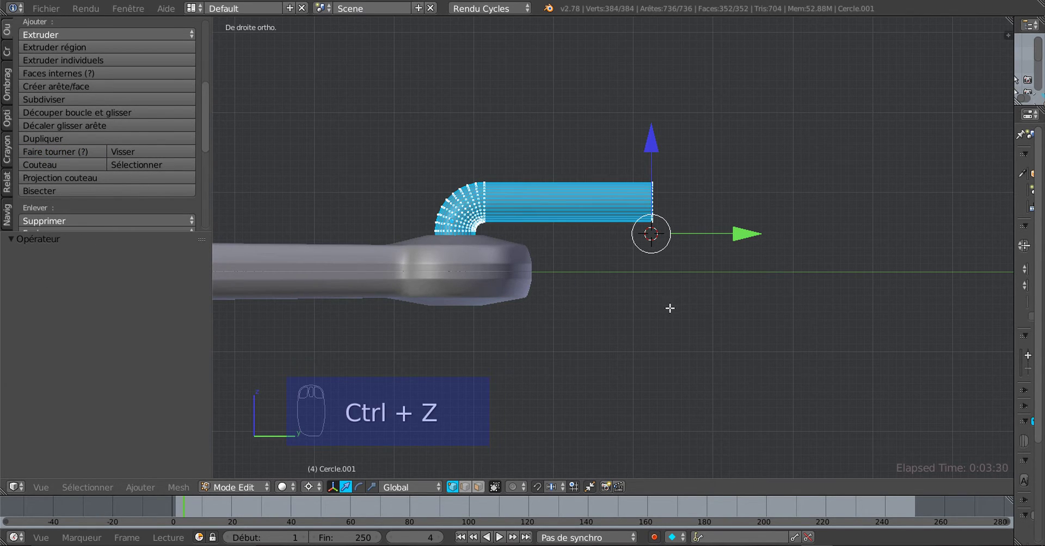
# Step: Select only the edge loop at the pipe's open end
pyautogui.scroll(1, 669, 308)
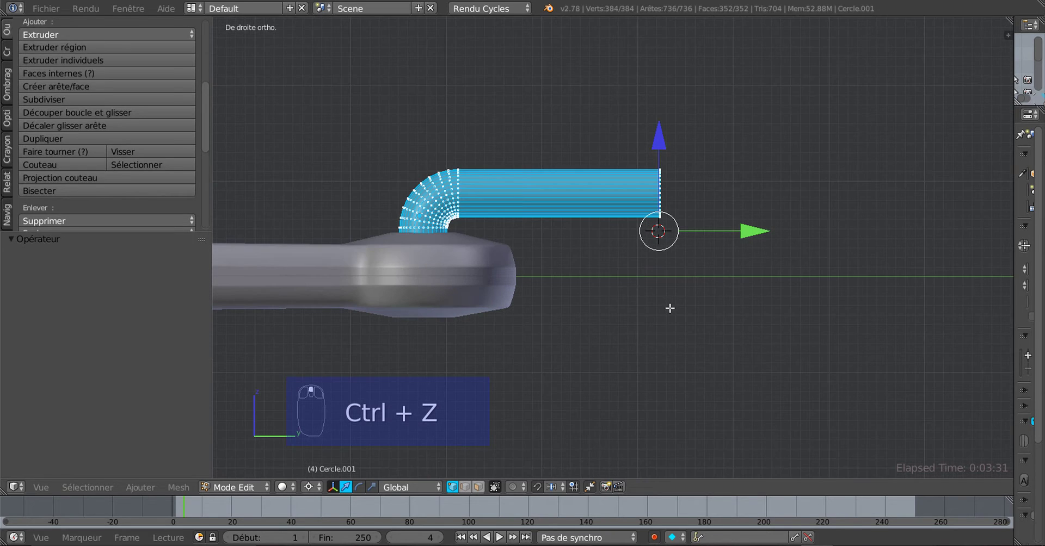
pyautogui.keyDown('alt'); pyautogui.rightClick(660, 189); pyautogui.keyUp('alt')
pyautogui.scroll(-1, 649, 265)
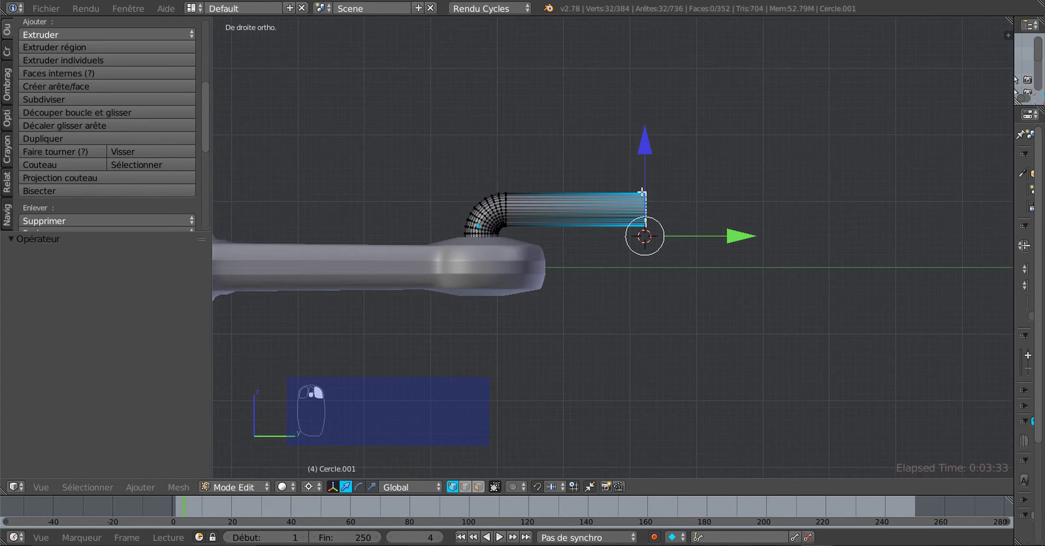
# Step: Spin the selected open-end edge loop 90° around the 3D cursor in 9 steps to form the second elbow
pyautogui.scroll(1, 649, 241)
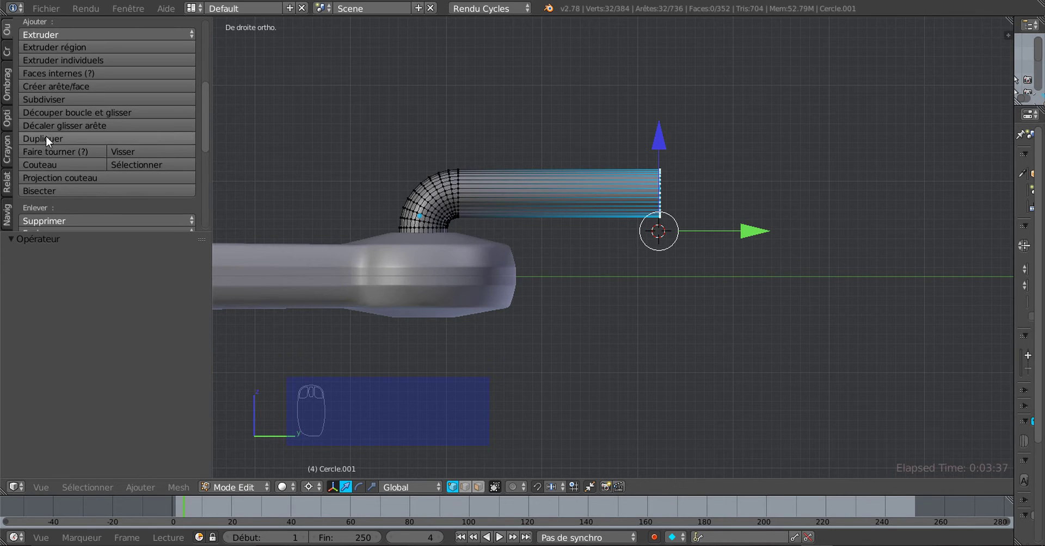
pyautogui.scroll(-2, 569, 268)
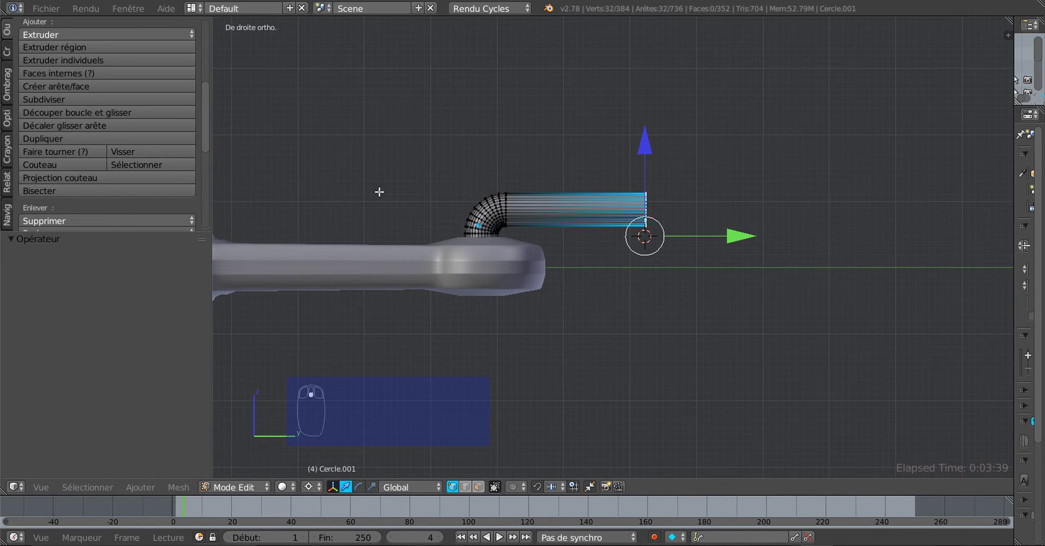
pyautogui.scroll(2, 91, 170)
pyautogui.scroll(-3, 77, 162)
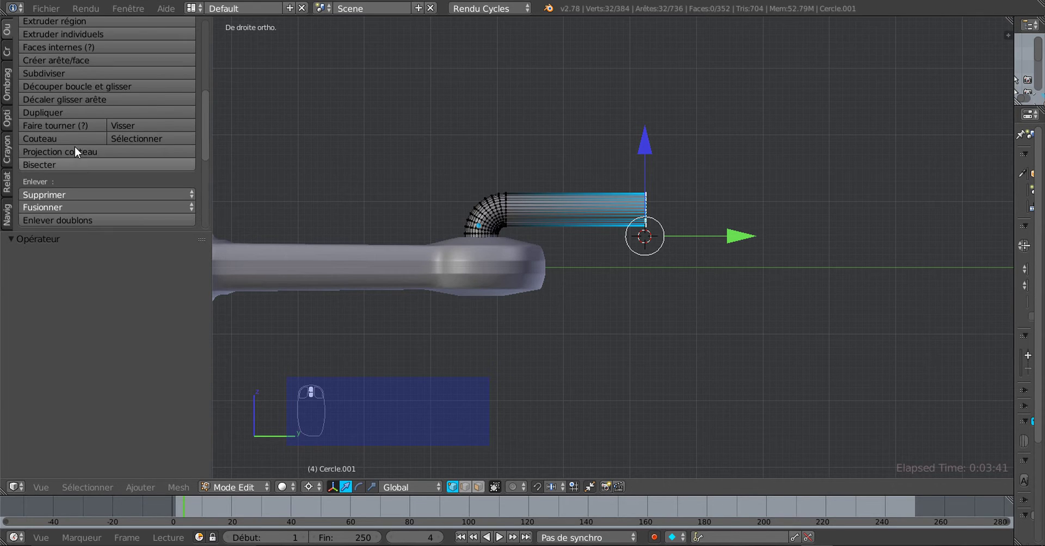
pyautogui.click(51, 126)
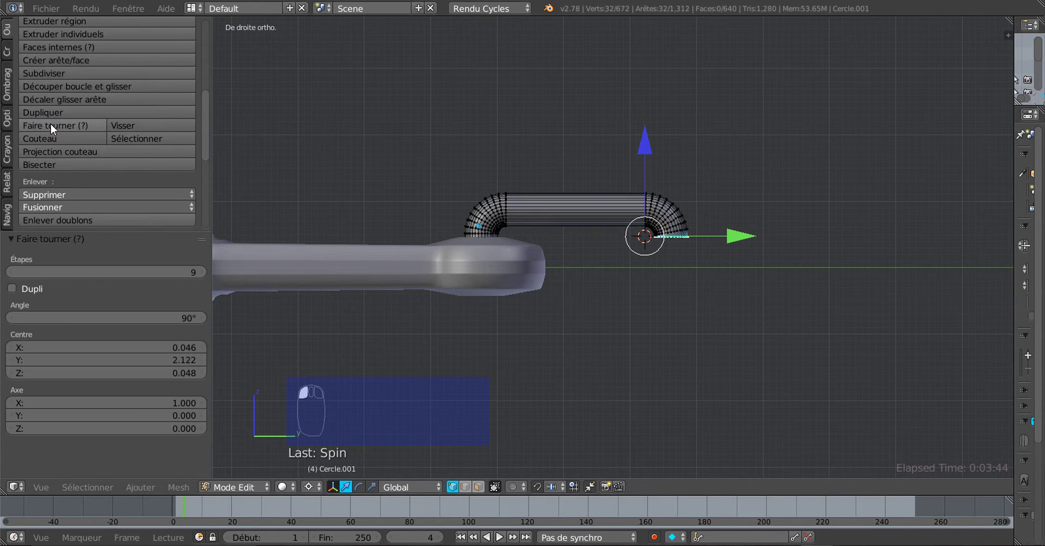
# Step: Extrude the second elbow's open end straight down along Z by about 0.044, plus a further 0.001, to the green axis line
pyautogui.press('e')
pyautogui.rightClick(716, 350)
pyautogui.moveTo(653, 143); pyautogui.dragTo(655, 173)
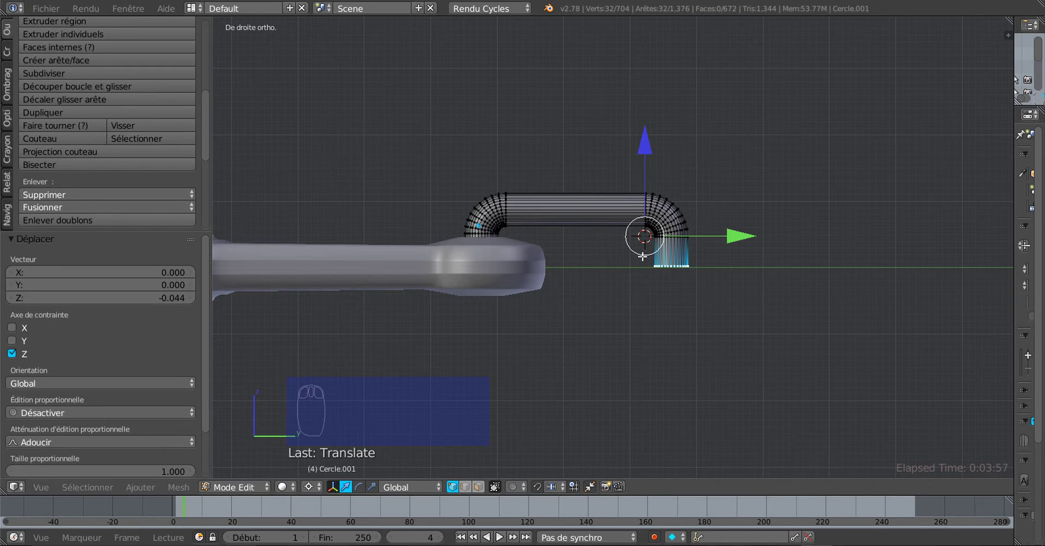
pyautogui.scroll(1, 640, 301)
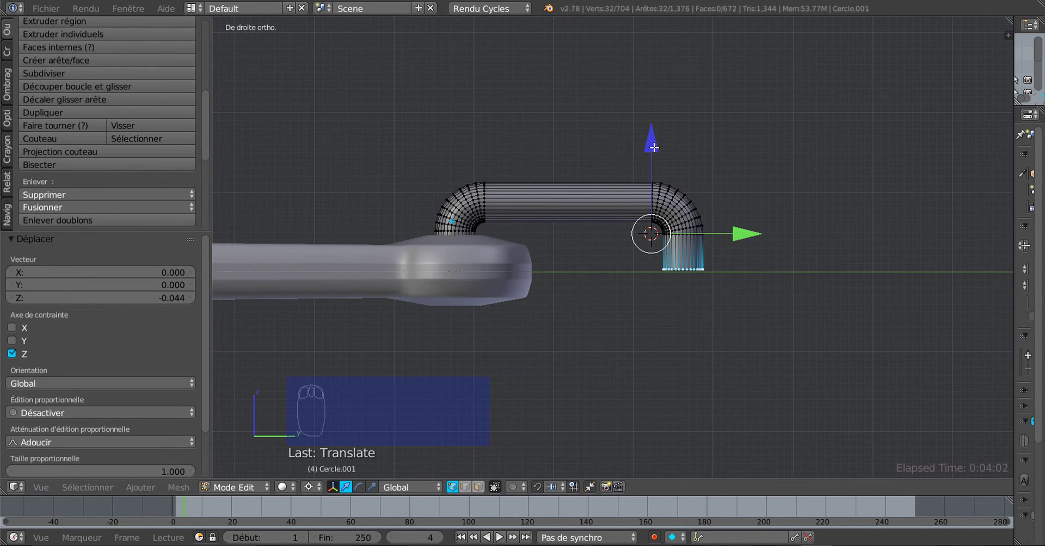
pyautogui.scroll(3, 599, 257)
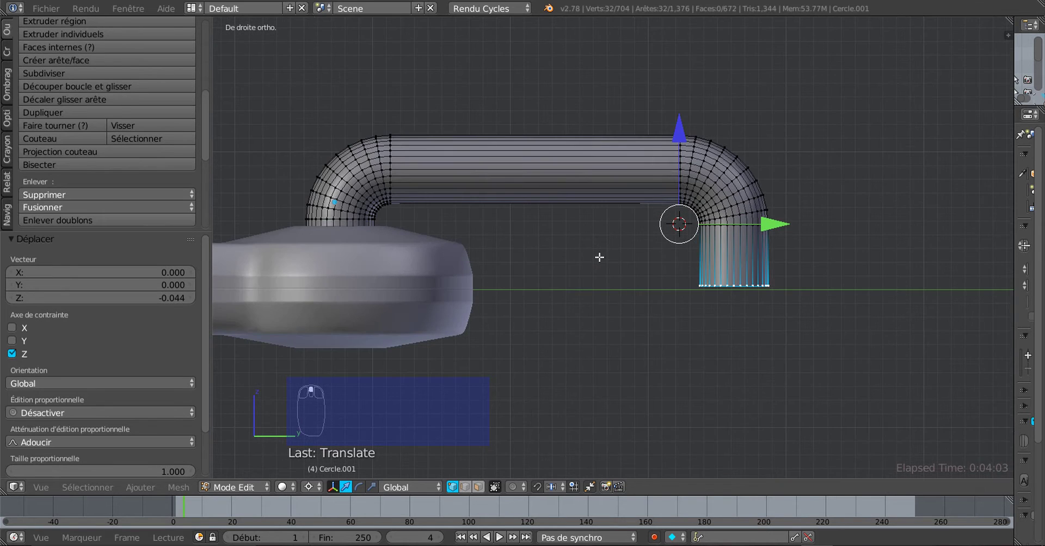
pyautogui.scroll(1, 600, 258)
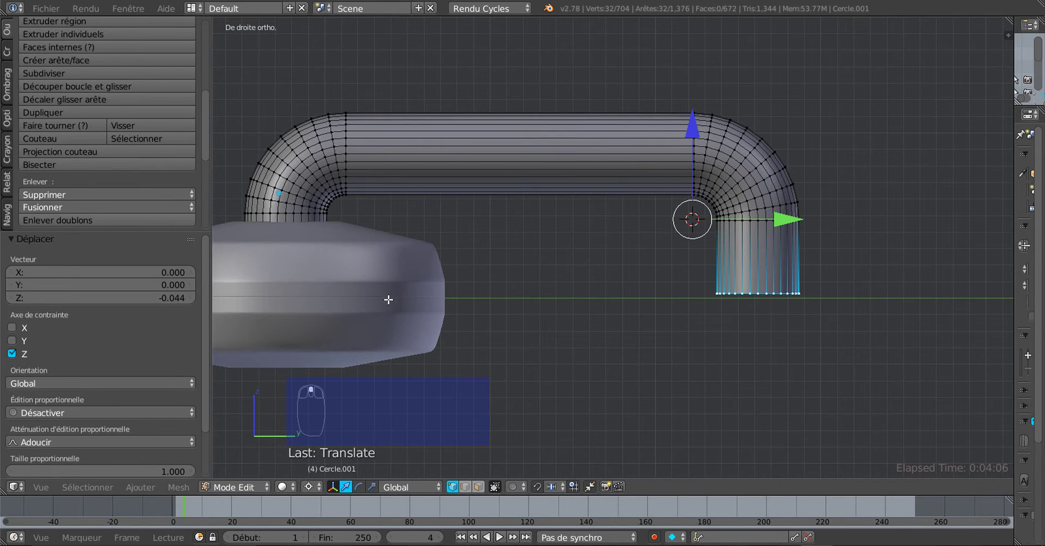
pyautogui.scroll(-1, 634, 293)
pyautogui.moveTo(682, 126); pyautogui.dragTo(683, 126)
pyautogui.scroll(-4, 658, 250)
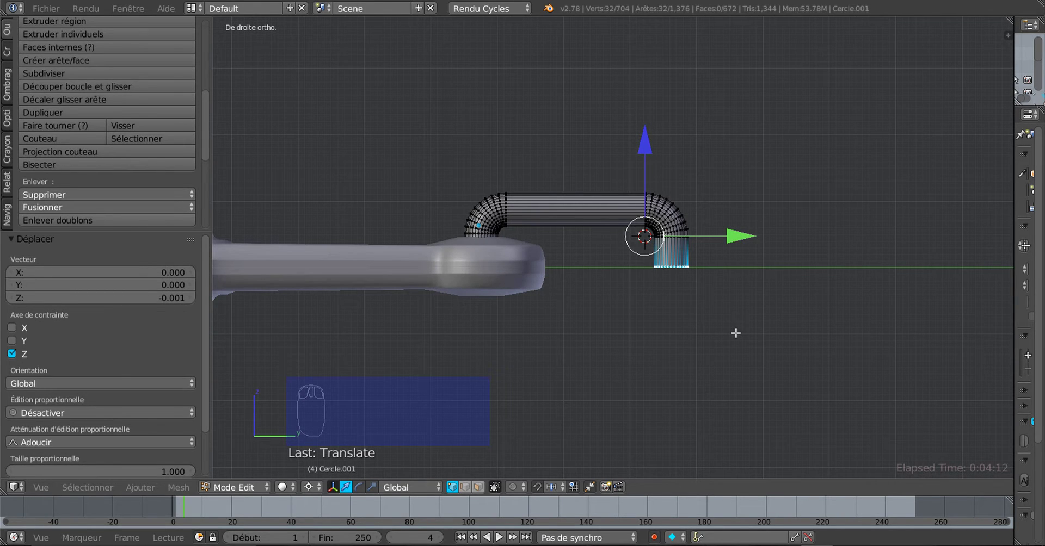
# Step: Select the entire pipe mesh, duplicate it and move the copy about 0.175 down along Z, below the shank
pyautogui.scroll(2, 735, 329)
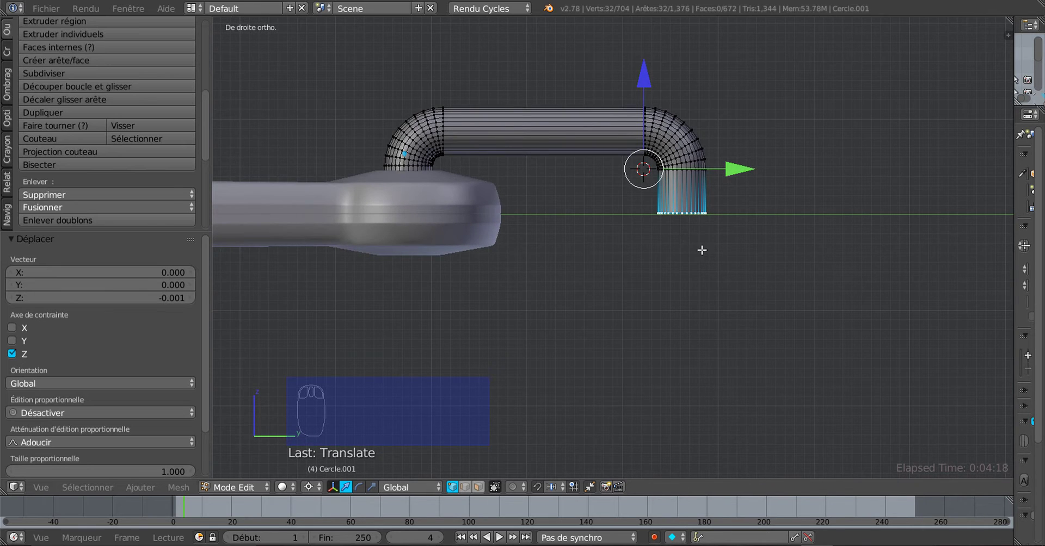
pyautogui.scroll(-1, 800, 282)
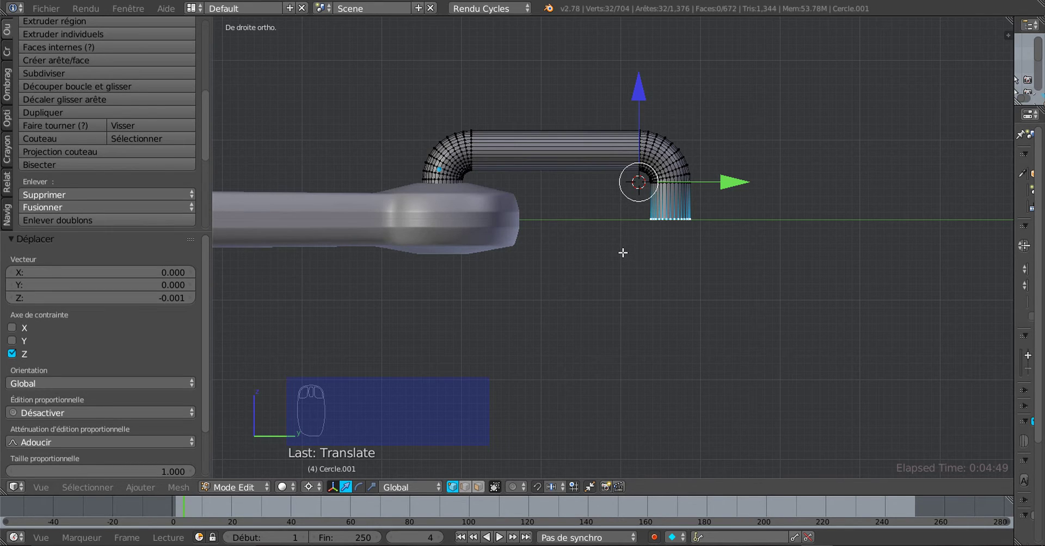
pyautogui.press('a')
pyautogui.press('a')
pyautogui.press('a')
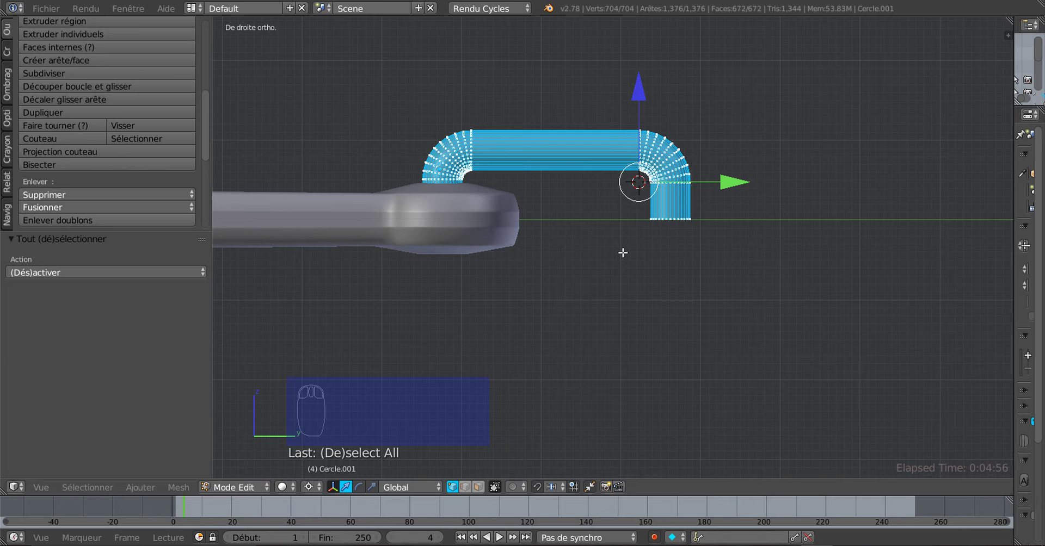
pyautogui.hotkey('shift', 'd')
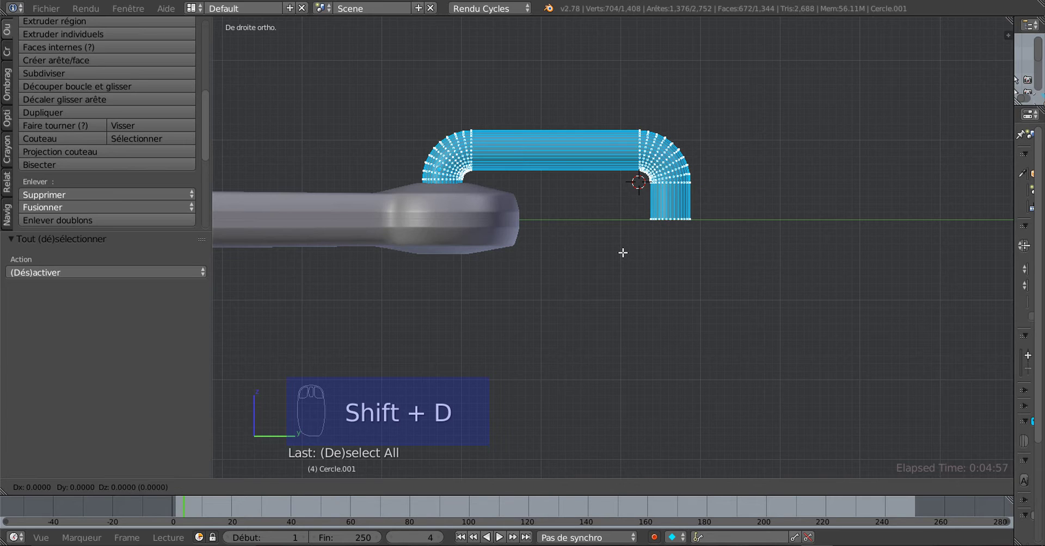
pyautogui.press('z')
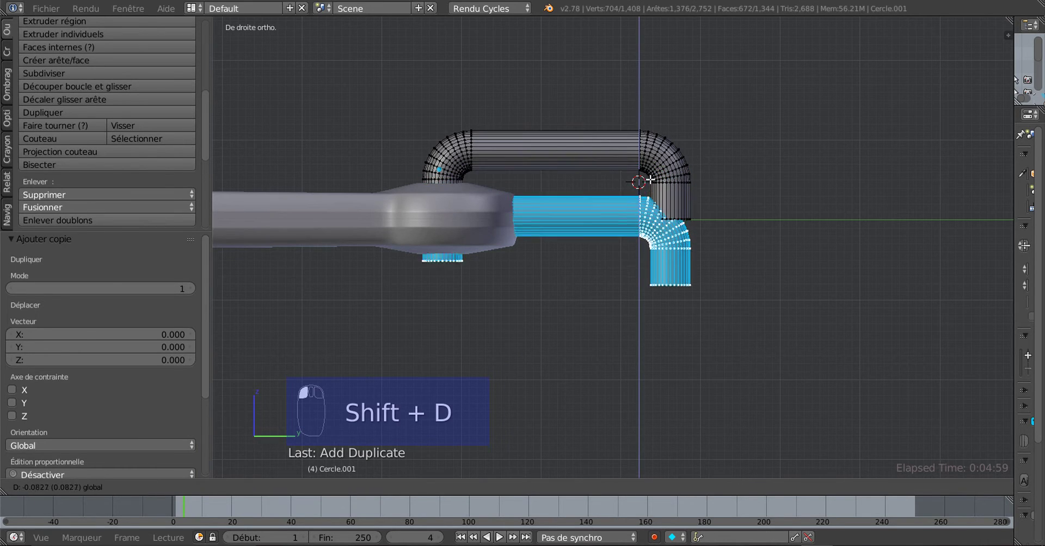
pyautogui.click(656, 231)
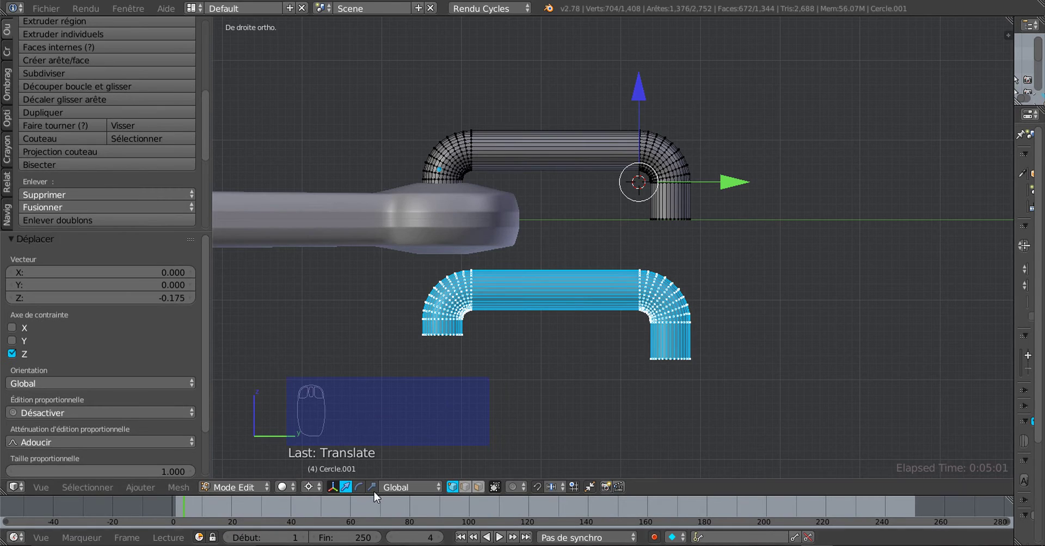
# Step: Set the pivot to the median point and flip the lower copy vertically by scaling it -1 along Z
pyautogui.click(308, 487)
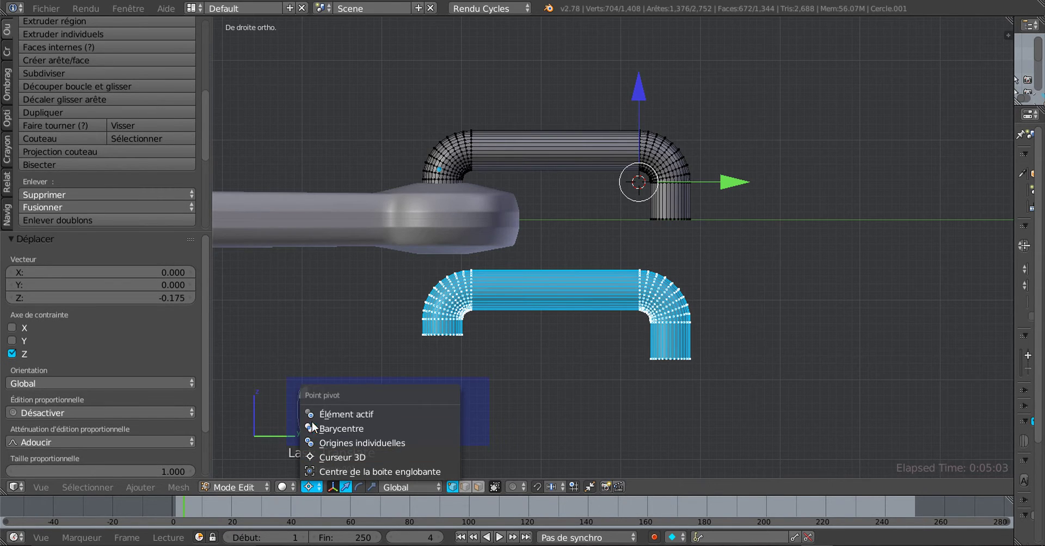
pyautogui.click(347, 428)
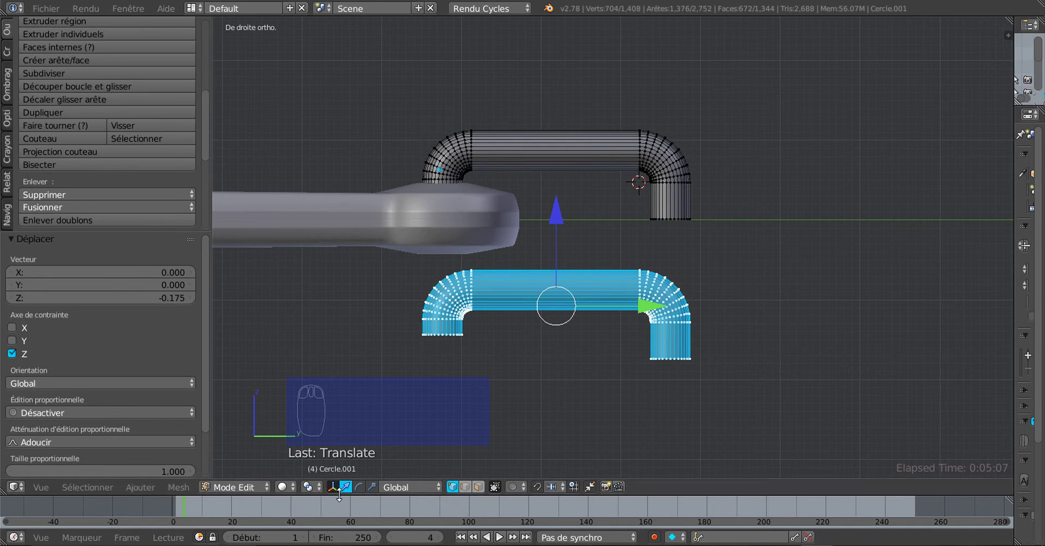
pyautogui.click(372, 487)
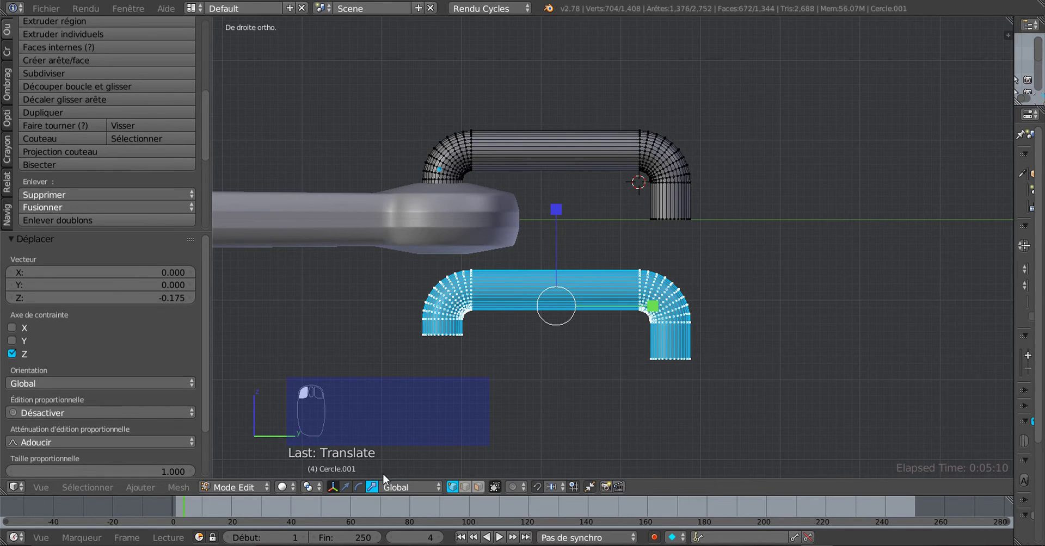
pyautogui.click(556, 209)
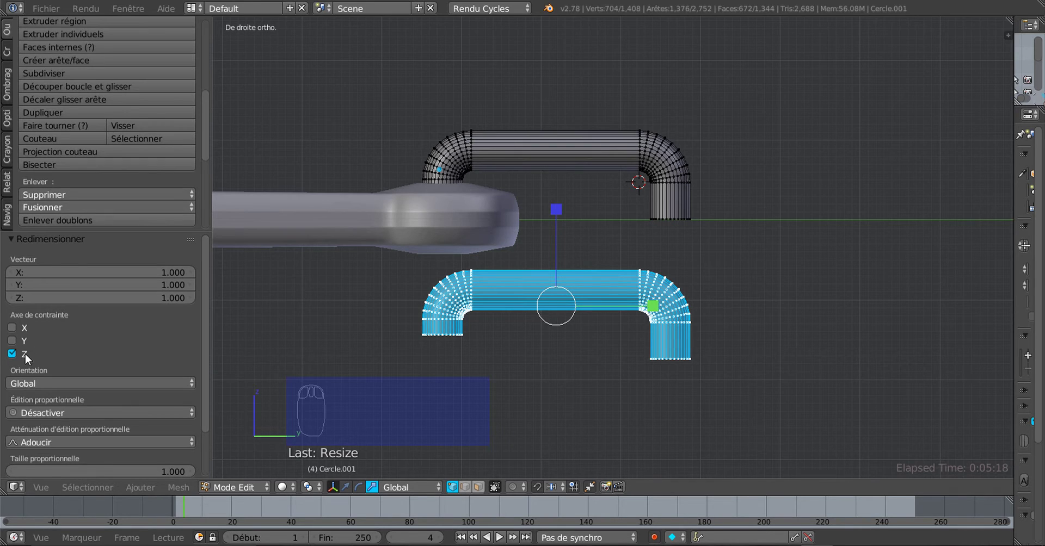
pyautogui.click(182, 298)
pyautogui.write('-1')
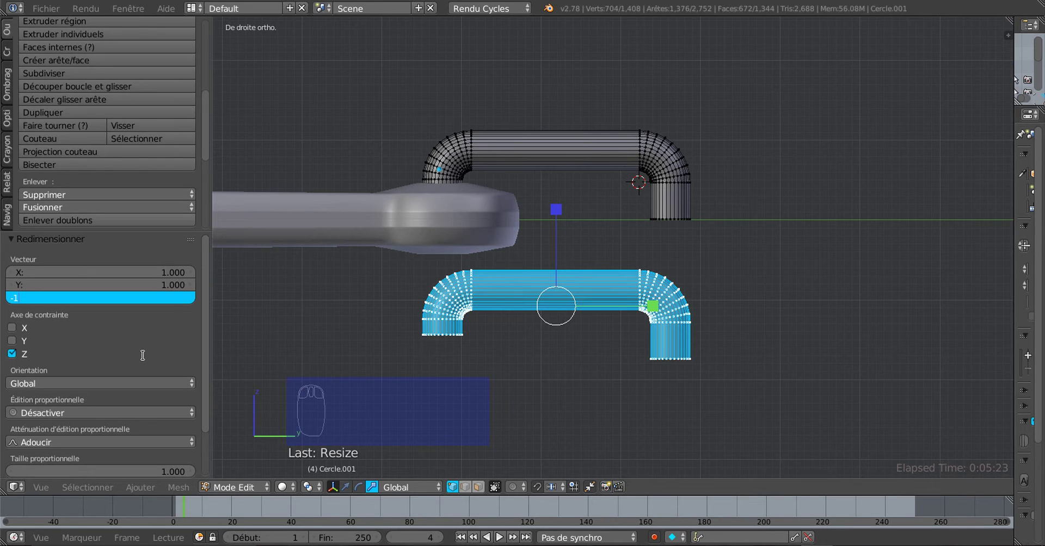
pyautogui.press('Return')
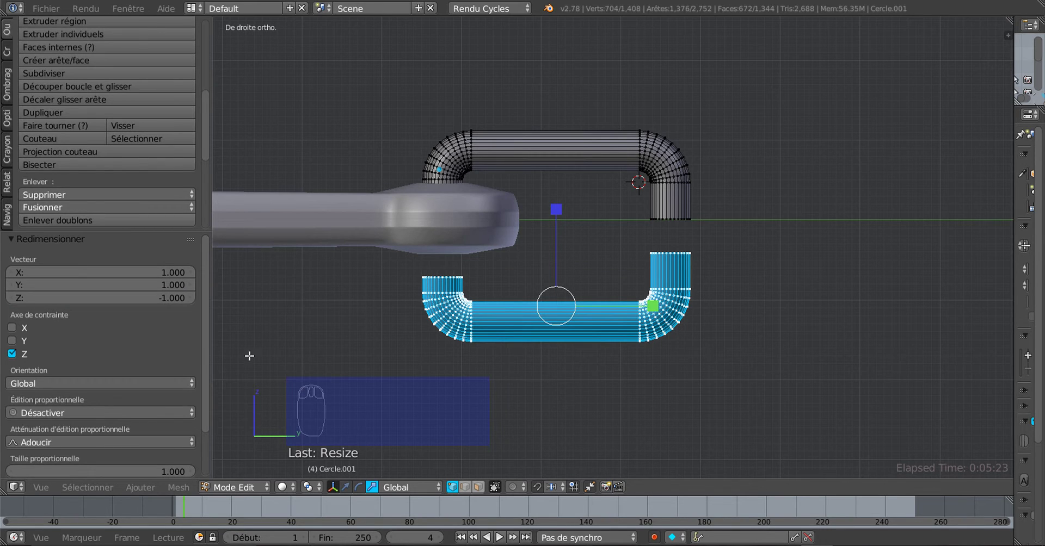
# Step: Enable AutoMerge editing so that coinciding vertices of the two pipe halves merge
pyautogui.scroll(2, 656, 309)
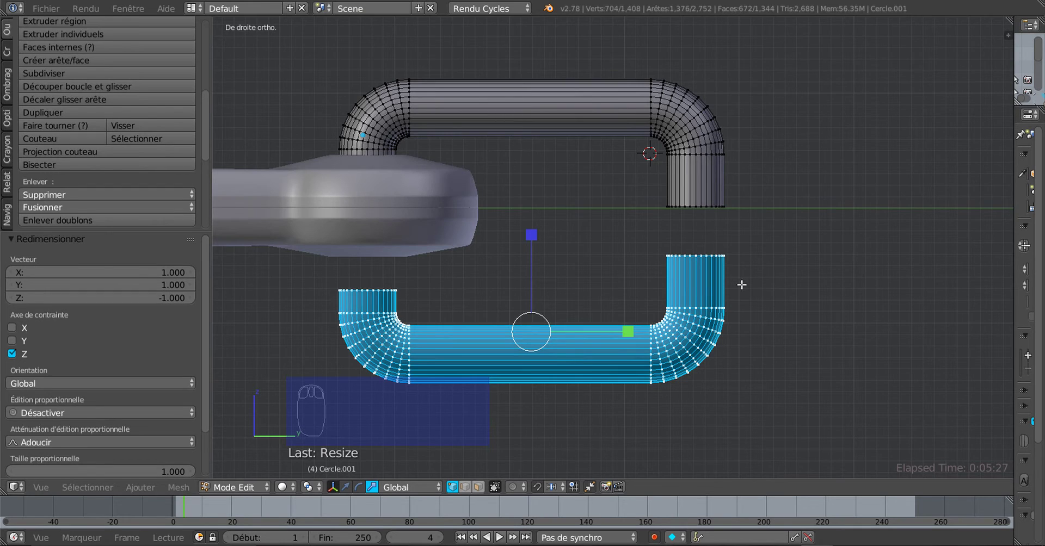
pyautogui.keyDown('shift'); pyautogui.moveTo(739, 285); pyautogui.dragTo(655, 294, button='middle'); pyautogui.keyUp('shift')
pyautogui.scroll(2, 630, 236)
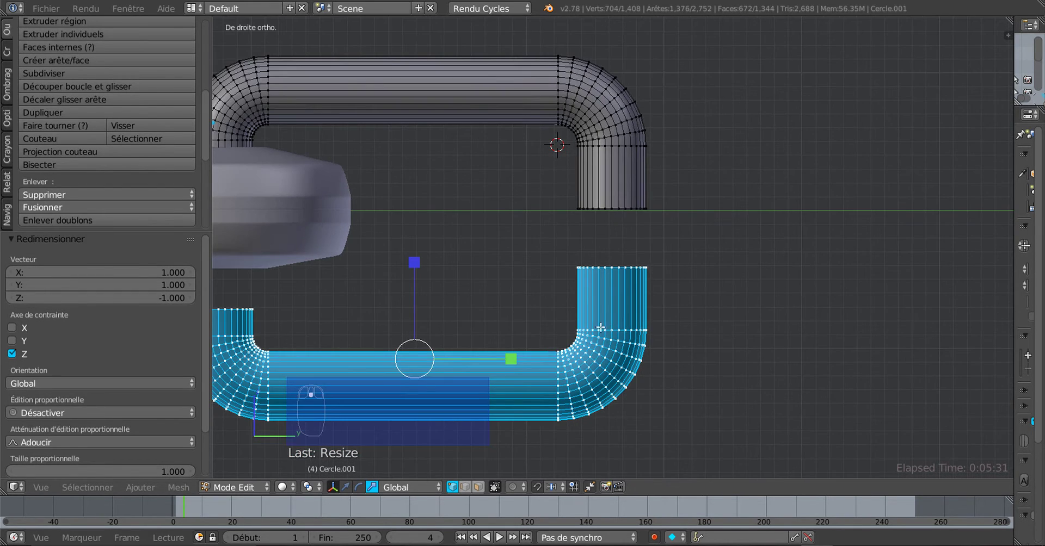
pyautogui.scroll(-1, 605, 326)
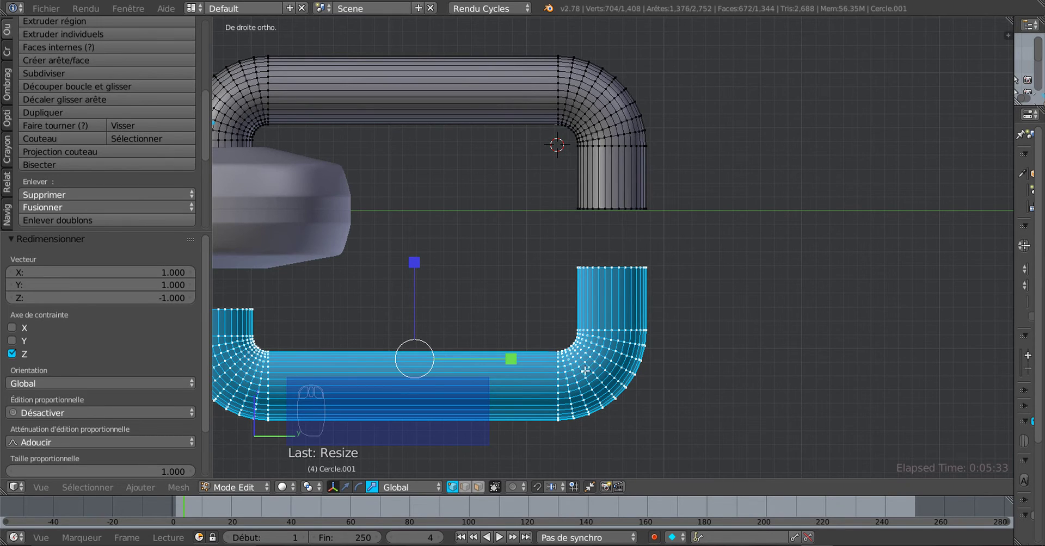
pyautogui.click(590, 487)
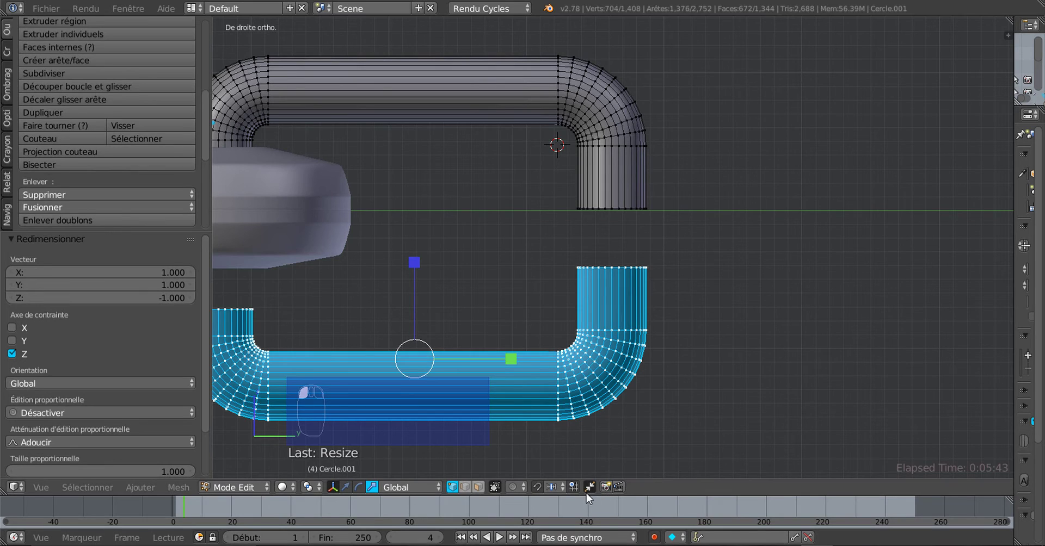
pyautogui.click(590, 487)
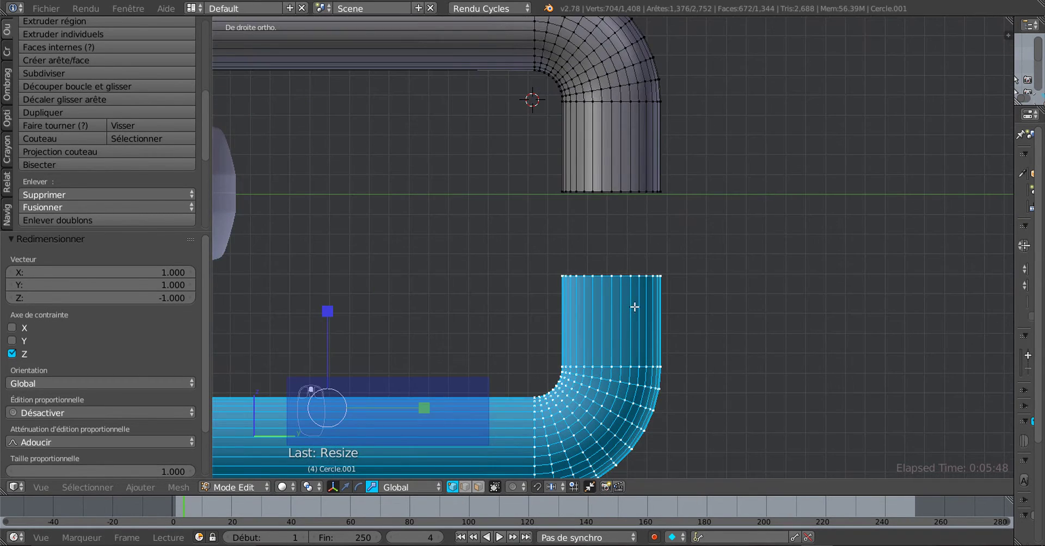
# Step: Switch to the move manipulator, set the pivot to the 3D cursor and place the cursor beside the gap between the open ends
pyautogui.scroll(2, 611, 326)
pyautogui.click(346, 487)
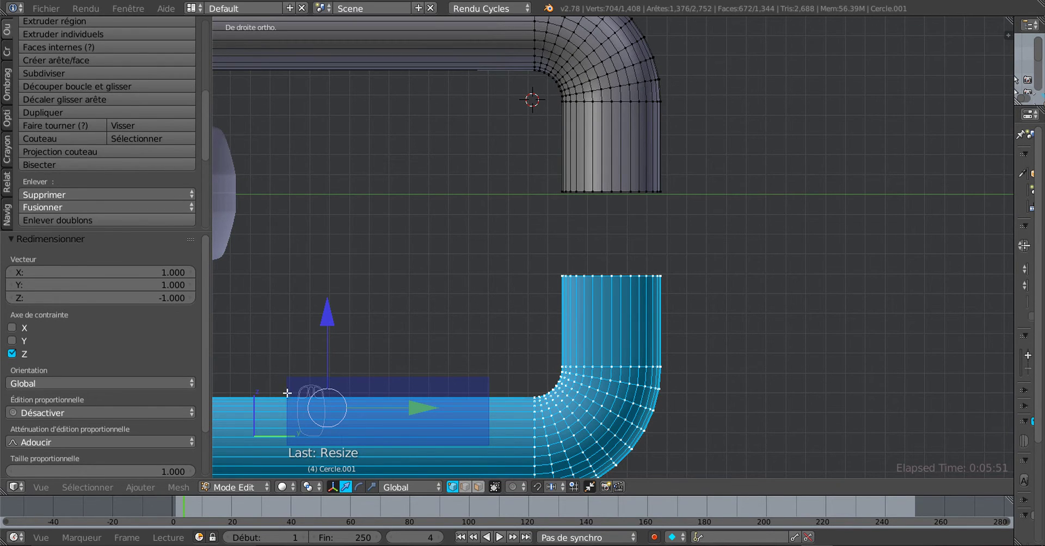
pyautogui.click(309, 488)
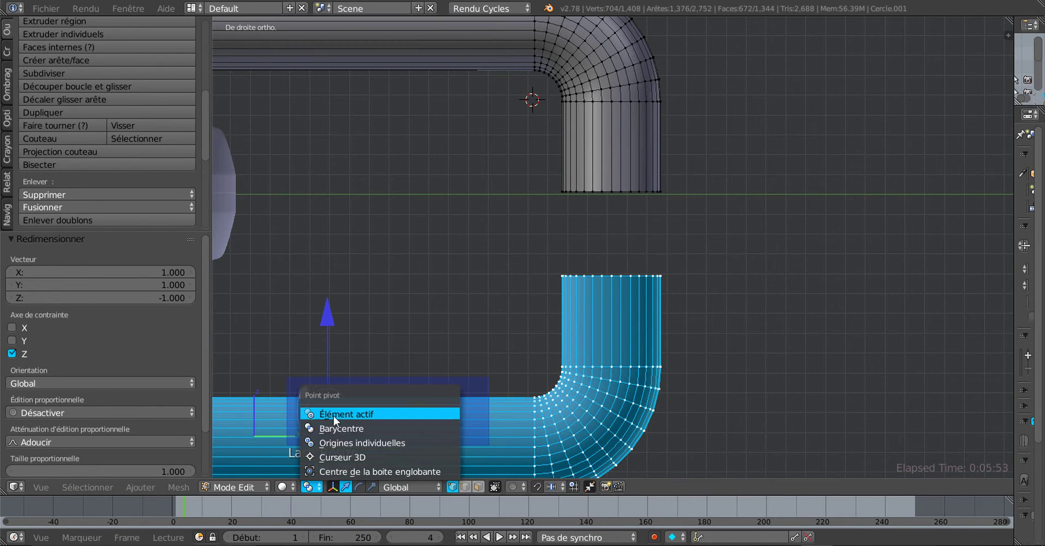
pyautogui.click(335, 456)
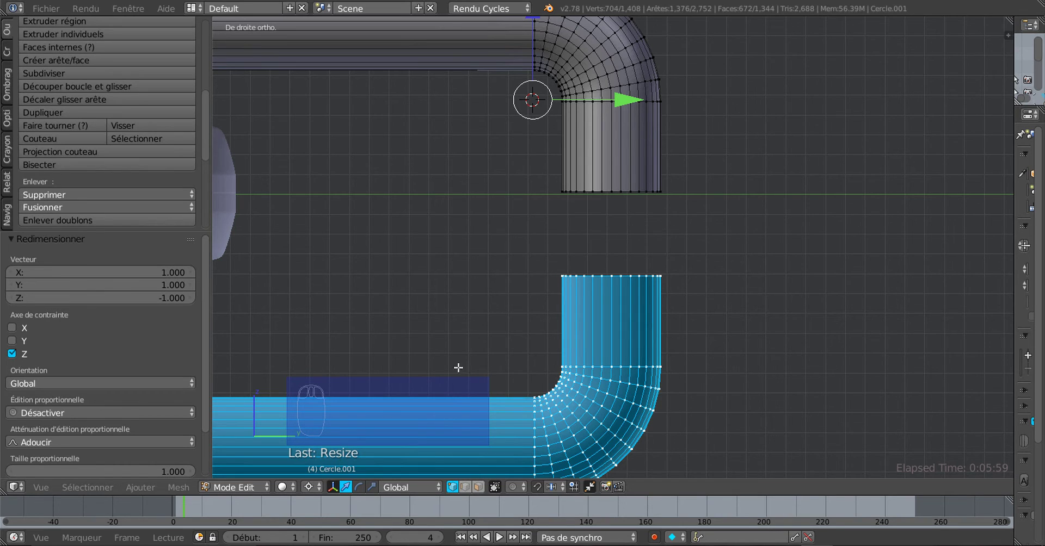
pyautogui.click(700, 220)
pyautogui.scroll(3, 735, 252)
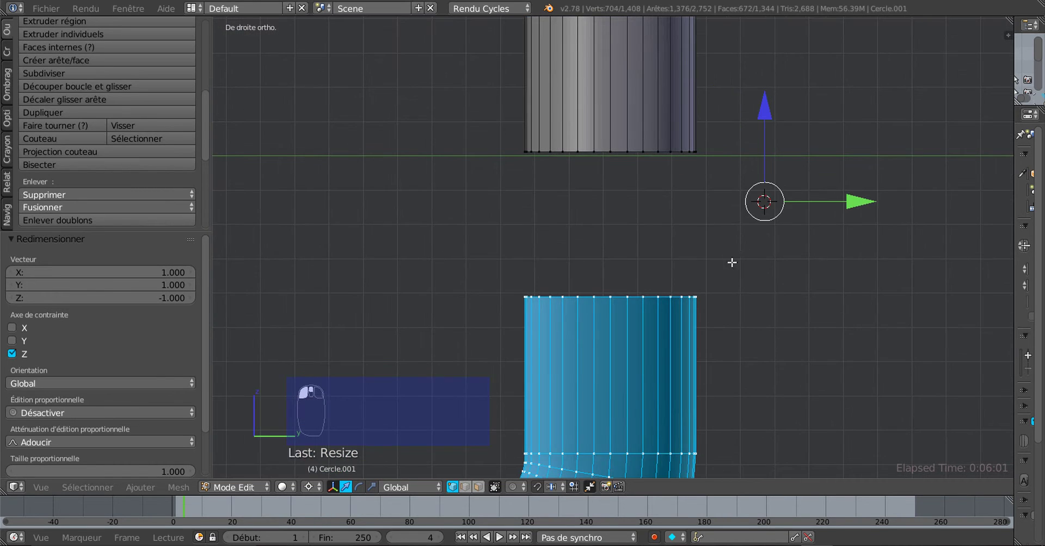
pyautogui.click(709, 174)
# Step: Raise the flipped copy along Z towards the upper pipe by about 0.026 and another 0.010
pyautogui.moveTo(710, 175); pyautogui.dragTo(721, 89)
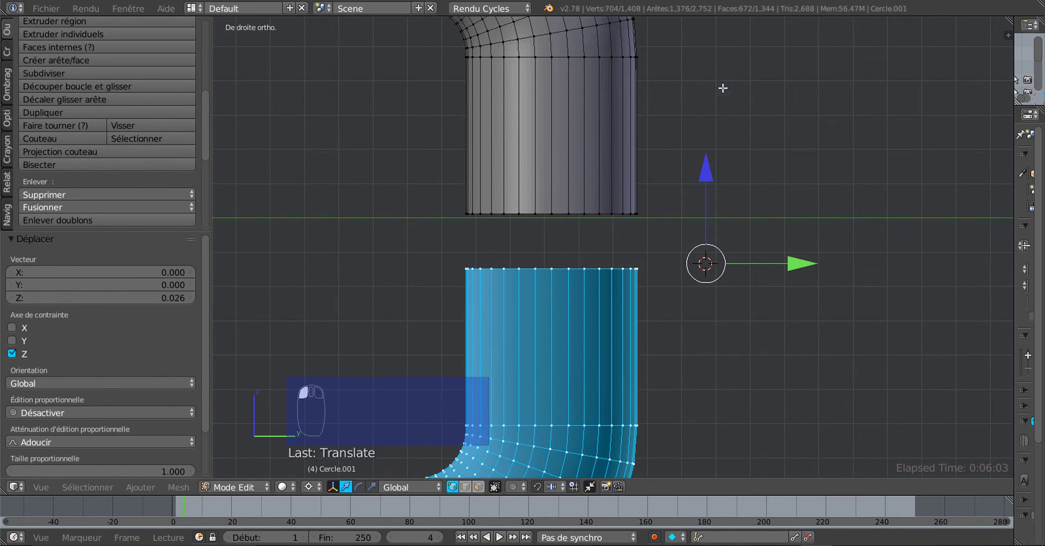
pyautogui.scroll(-3, 723, 183)
pyautogui.moveTo(641, 167); pyautogui.dragTo(647, 155)
pyautogui.scroll(6, 664, 227)
pyautogui.scroll(2, 664, 227)
pyautogui.keyDown('shift'); pyautogui.moveTo(683, 203); pyautogui.dragTo(695, 223, button='middle'); pyautogui.keyUp('shift')
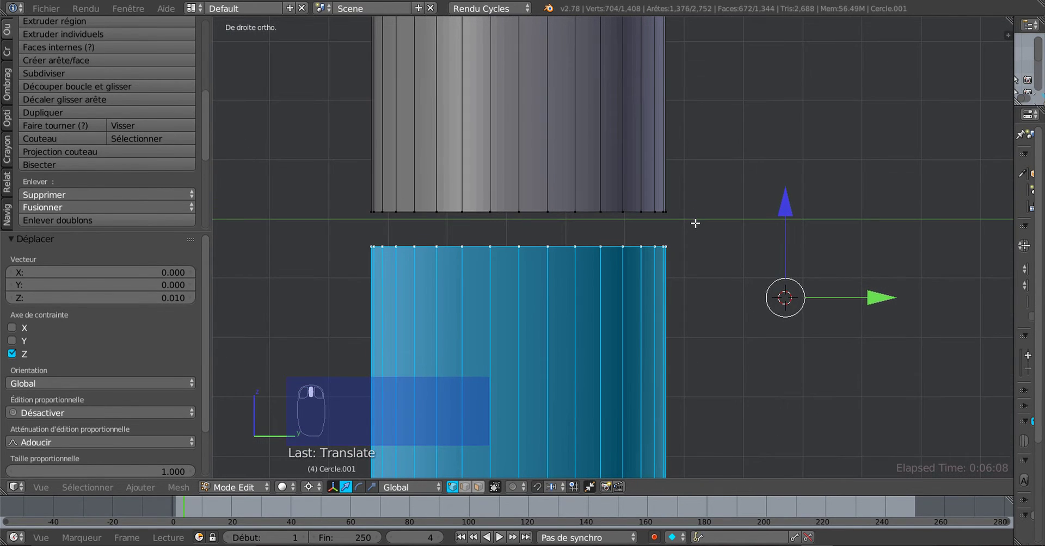
# Step: Reposition the 3D cursor near the gap and raise the copy a further 0.004 and 0.001 along Z, merging the open-end vertices
pyautogui.click(695, 223)
pyautogui.moveTo(695, 138); pyautogui.dragTo(702, 109)
pyautogui.scroll(5, 711, 200)
pyautogui.keyDown('shift'); pyautogui.moveTo(712, 199); pyautogui.dragTo(691, 284, button='middle'); pyautogui.keyUp('shift')
pyautogui.scroll(4, 691, 283)
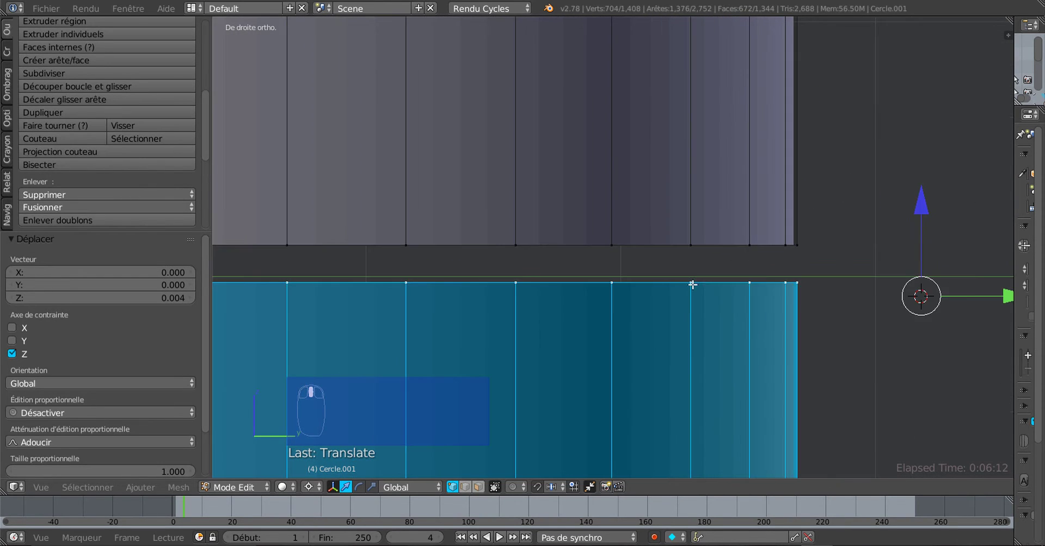
pyautogui.click(855, 254)
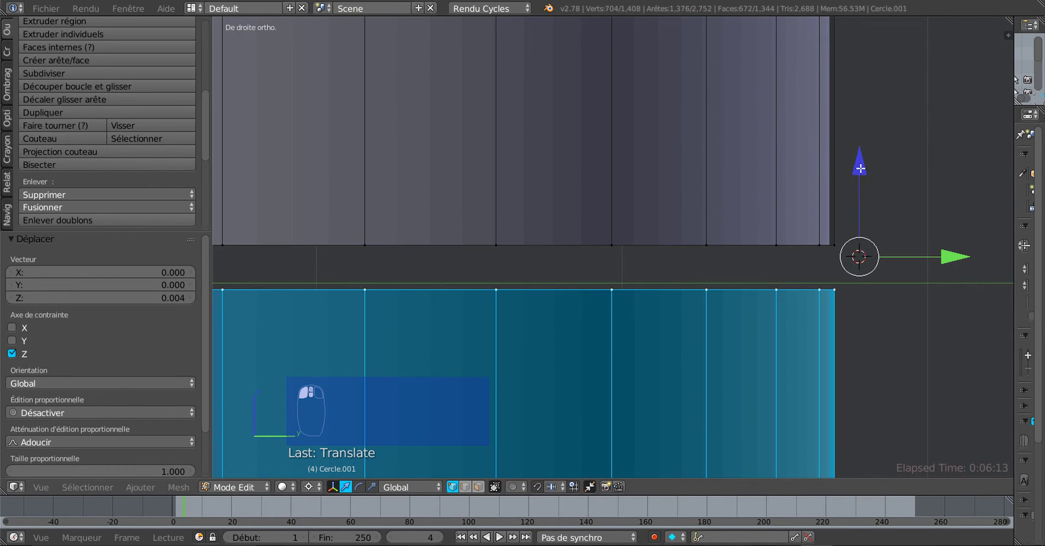
pyautogui.moveTo(859, 166); pyautogui.dragTo(869, 130)
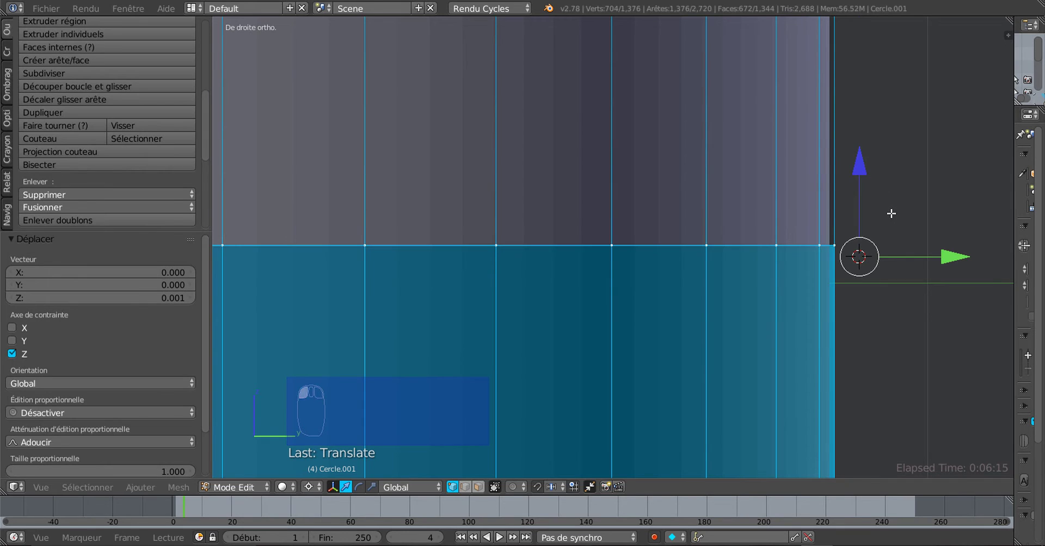
# Step: Examine the shading across the seam between the two joined pipe halves in Object mode, and return to Edit mode
pyautogui.scroll(-4, 890, 215)
pyautogui.scroll(-2, 891, 216)
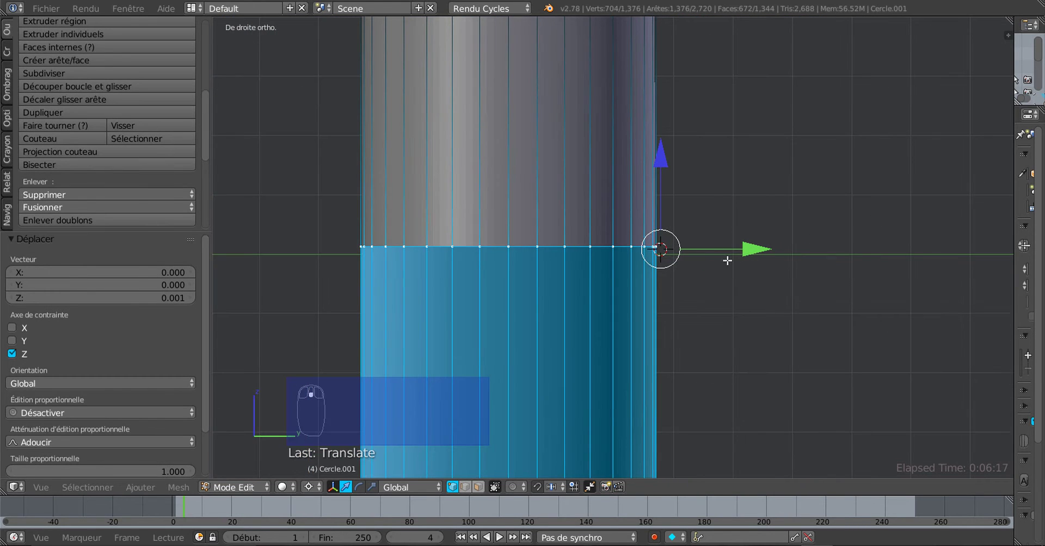
pyautogui.scroll(-3, 602, 270)
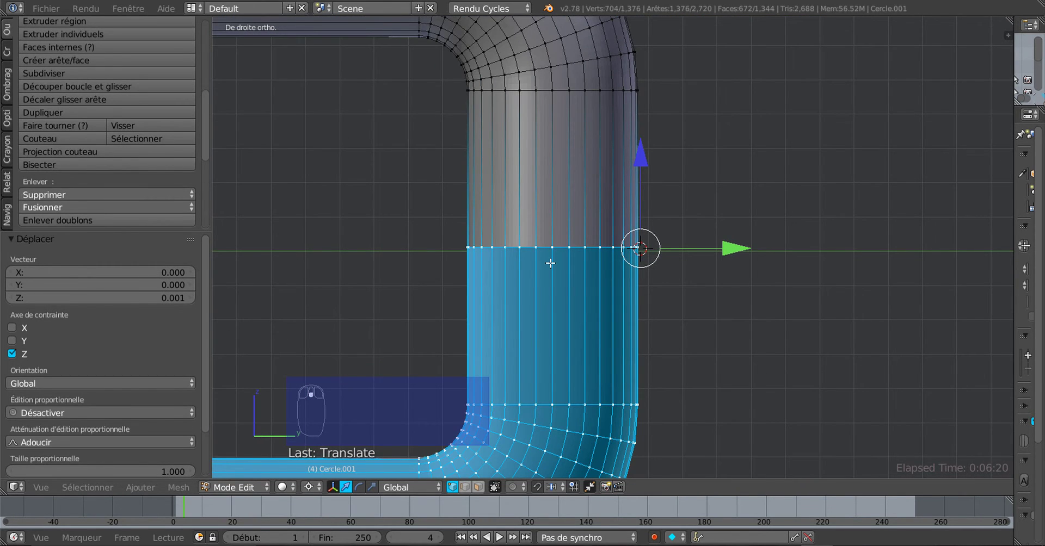
pyautogui.scroll(-4, 551, 264)
pyautogui.press('Tab')
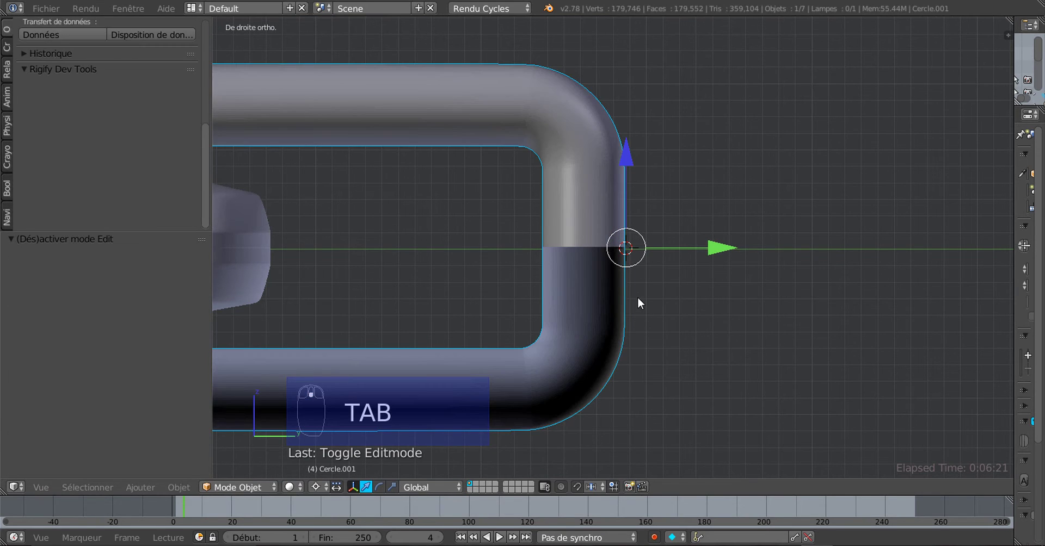
pyautogui.press('Tab')
pyautogui.press('Tab')
pyautogui.scroll(-4, 573, 293)
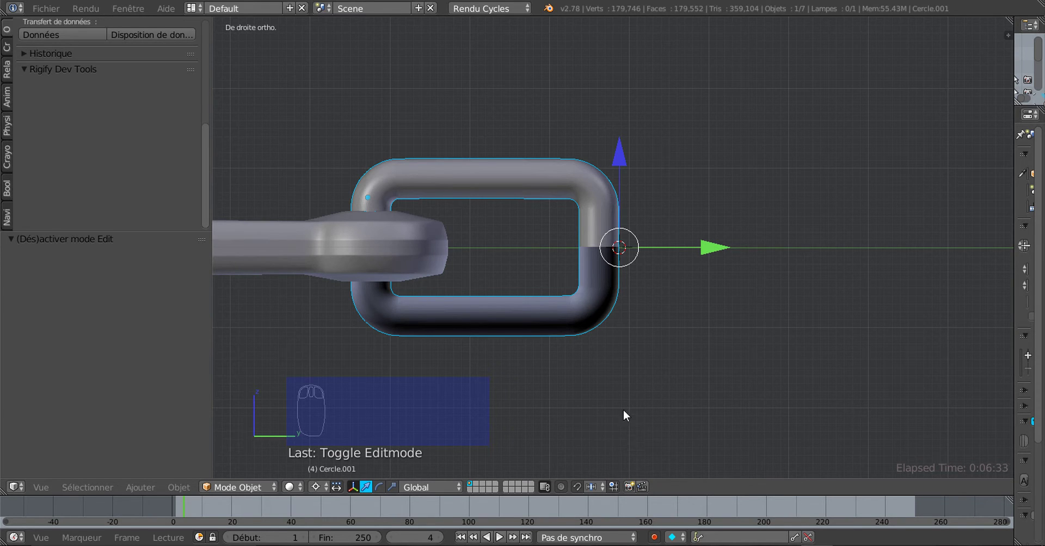
pyautogui.press('Tab')
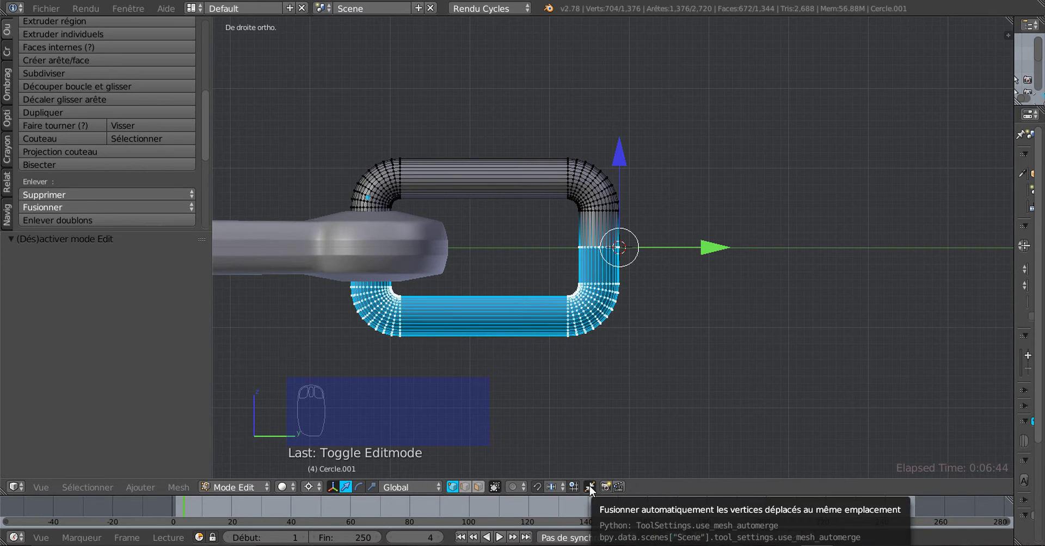
pyautogui.scroll(-1, 658, 377)
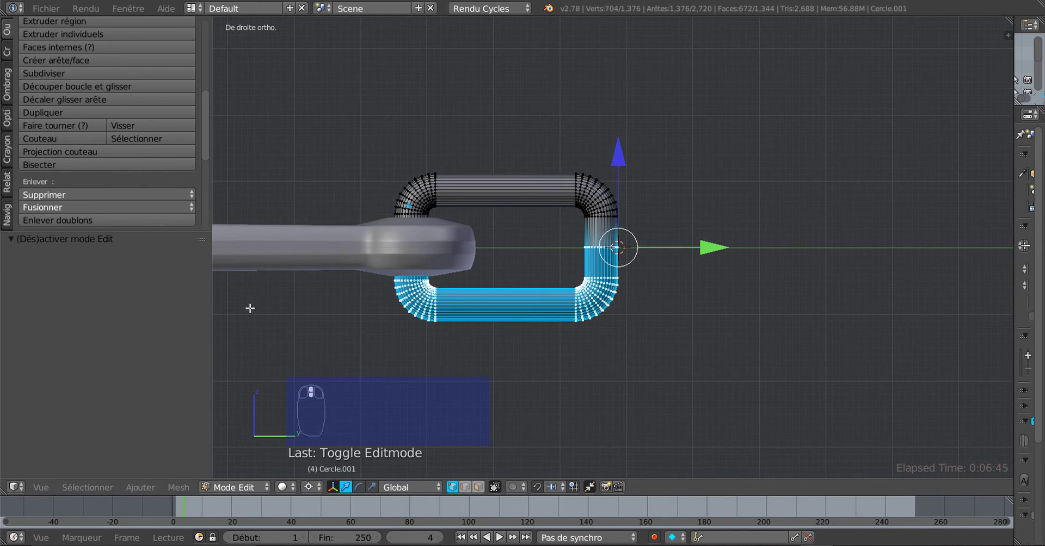
# Step: Add a 32-vertex circle at the 3D cursor, scale it to about 0.235 and move it about 0.564 along Y
pyautogui.scroll(2, 202, 131)
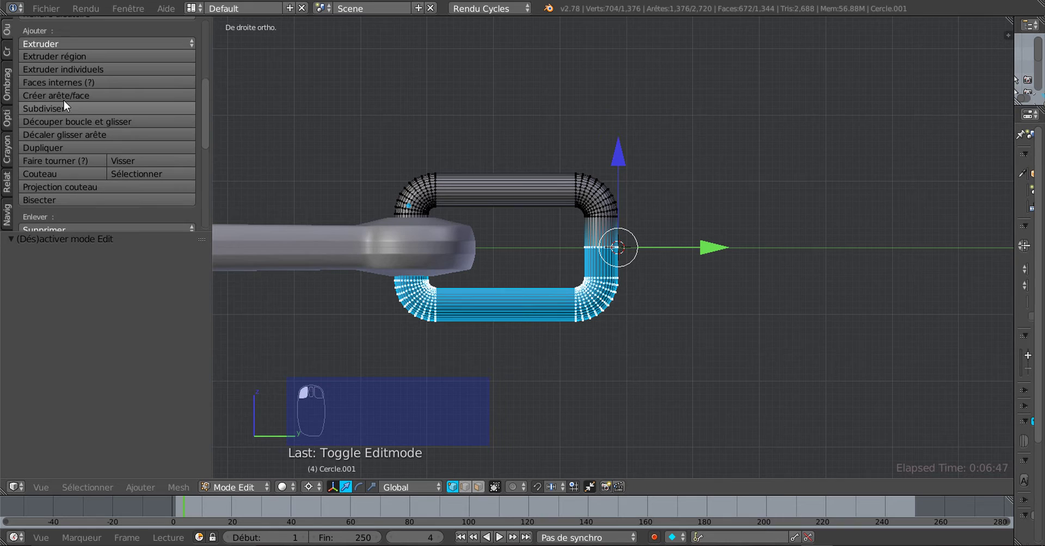
pyautogui.click(8, 51)
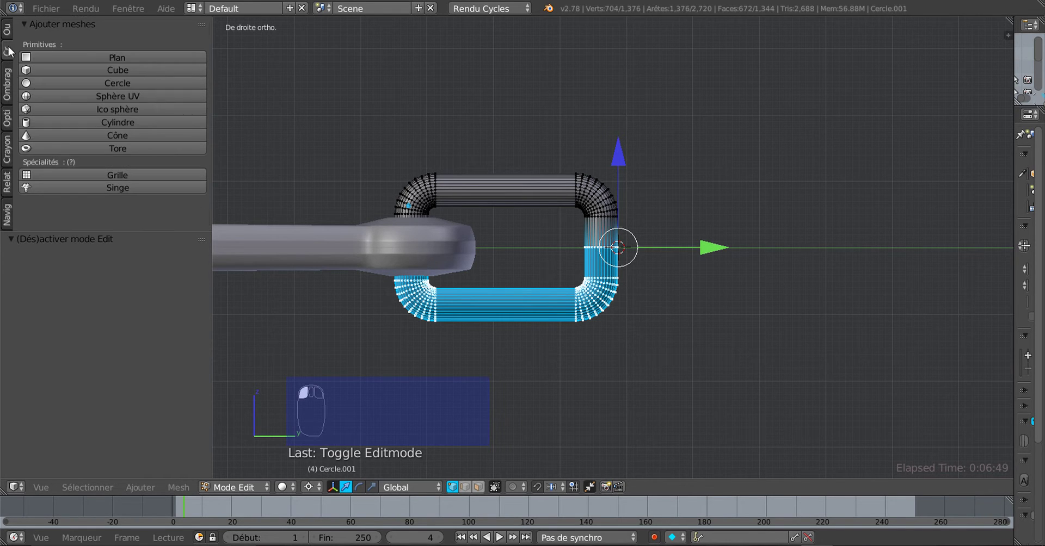
pyautogui.click(58, 83)
pyautogui.scroll(-5, 473, 357)
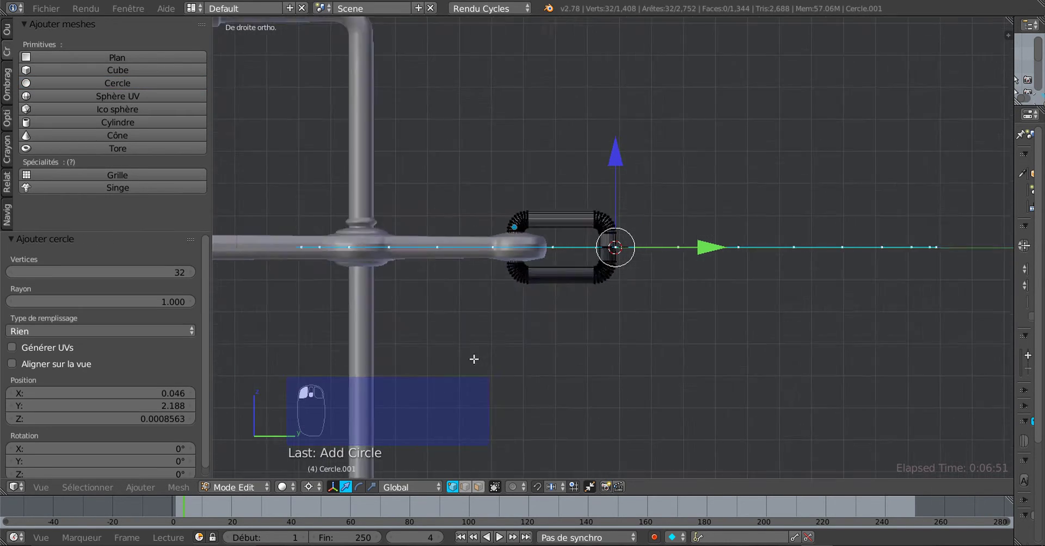
pyautogui.press('s')
pyautogui.click(624, 302)
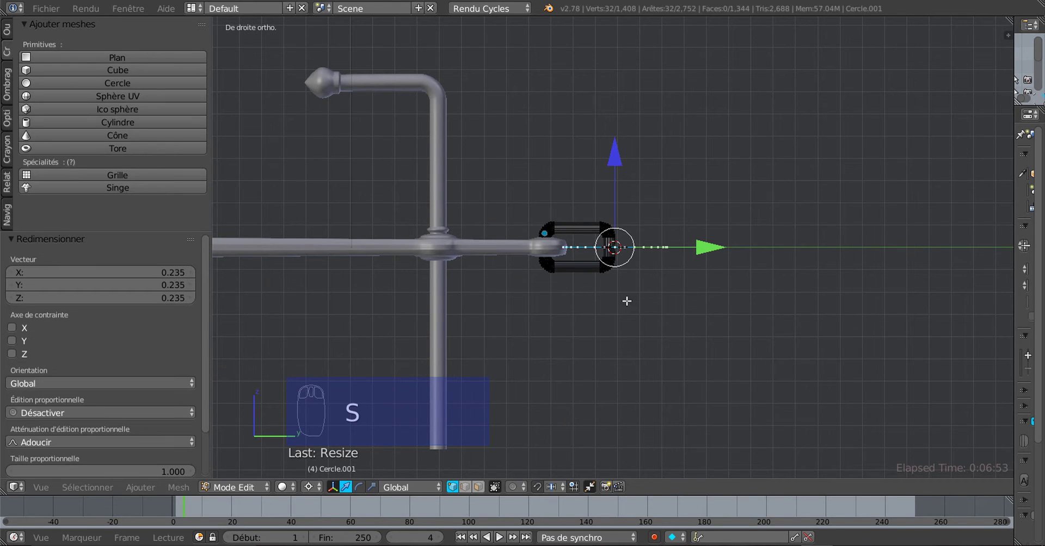
pyautogui.press('g')
pyautogui.click(839, 237)
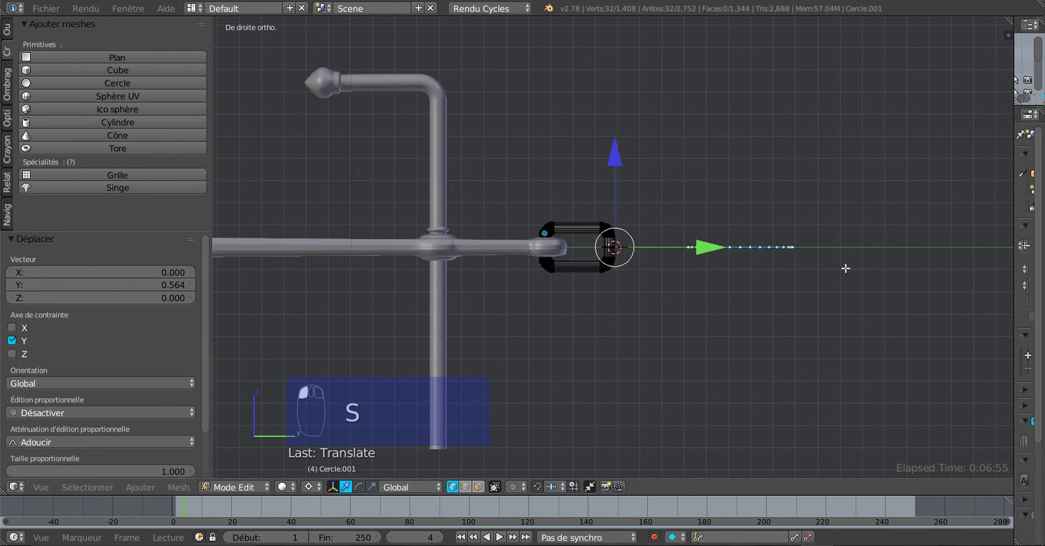
# Step: With AutoMerge still enabled, try to extrude the test circle in place and raise it about 0.298 along Z
pyautogui.moveTo(825, 328); pyautogui.dragTo(804, 322, button='middle')
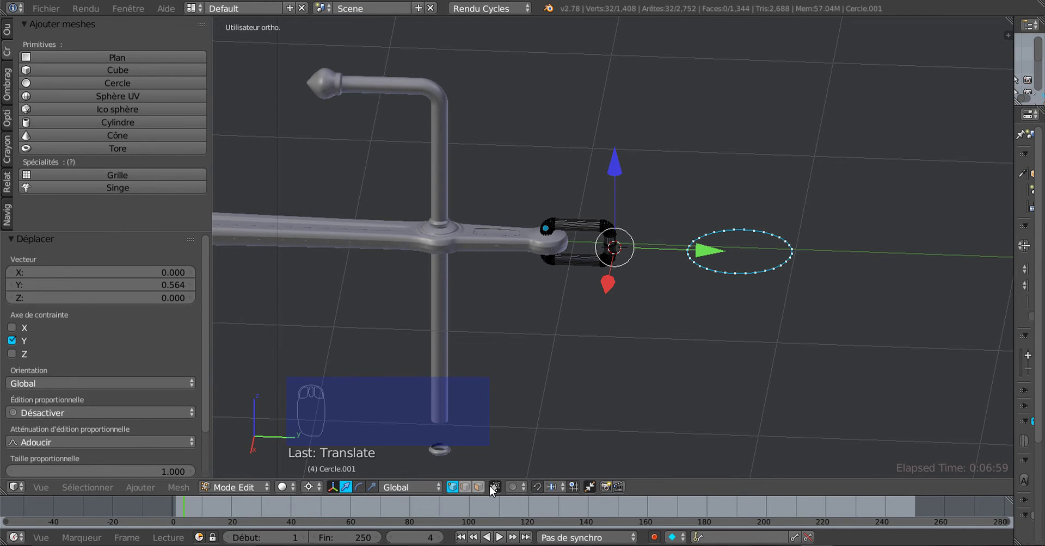
pyautogui.moveTo(631, 421); pyautogui.dragTo(638, 407, button='middle')
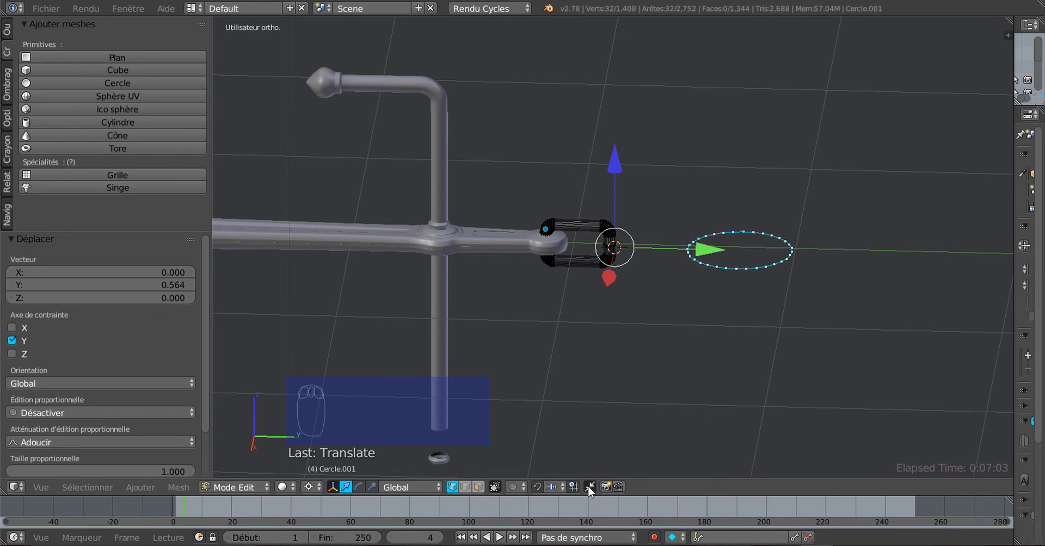
pyautogui.keyDown('shift'); pyautogui.moveTo(746, 362); pyautogui.dragTo(684, 373, button='middle'); pyautogui.keyUp('shift')
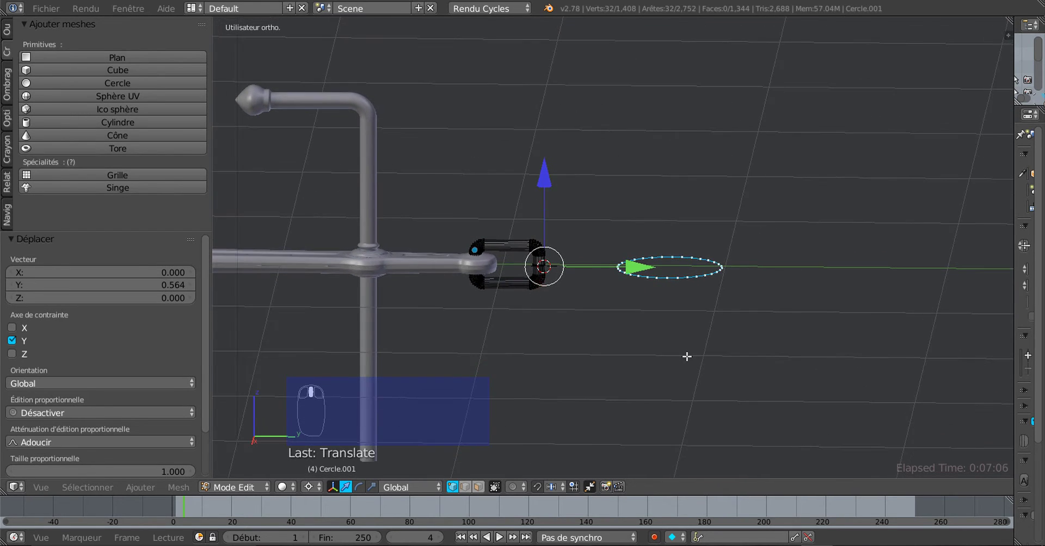
pyautogui.scroll(2, 685, 354)
pyautogui.press('e')
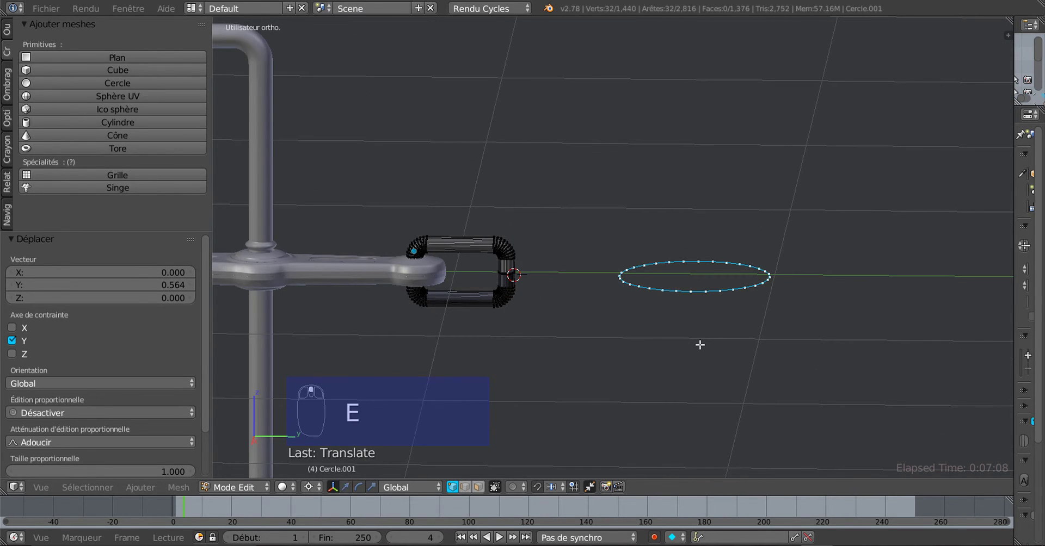
pyautogui.rightClick(700, 345)
pyautogui.moveTo(514, 187); pyautogui.dragTo(534, 101)
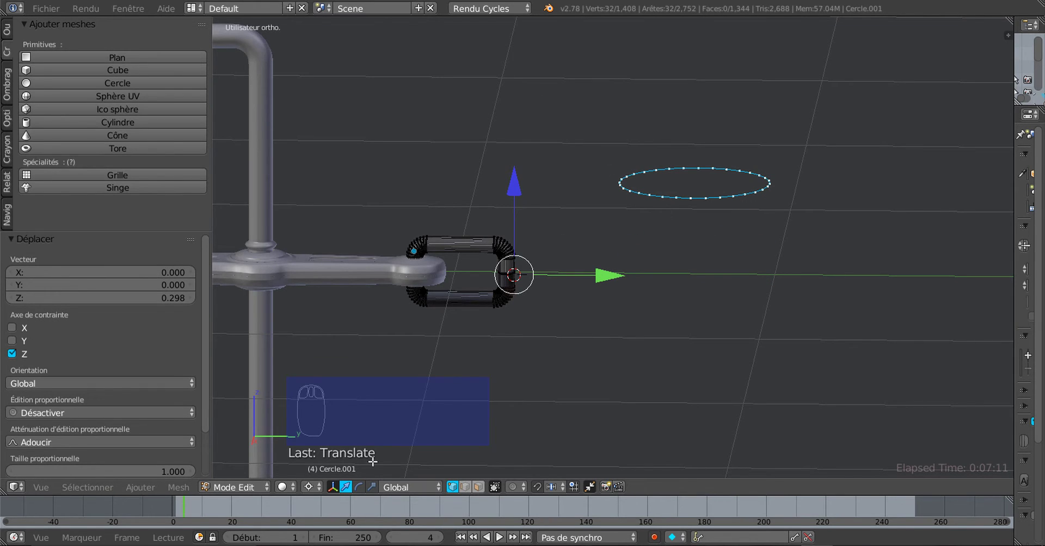
# Step: Set the pivot to Barycentre and try extruding the circle in place again, moving it about -0.335 along Z
pyautogui.click(312, 489)
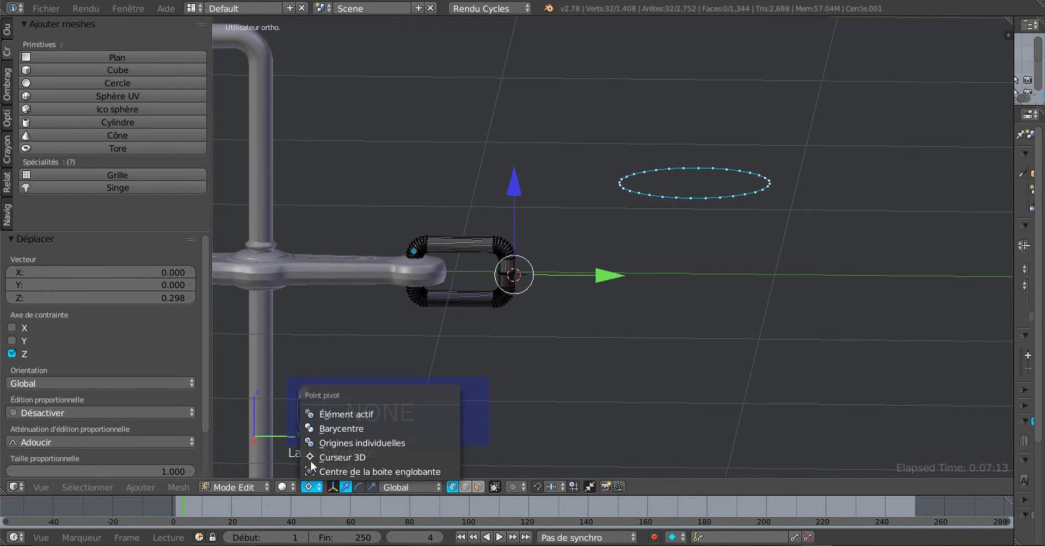
pyautogui.click(324, 428)
pyautogui.press('e')
pyautogui.press('e')
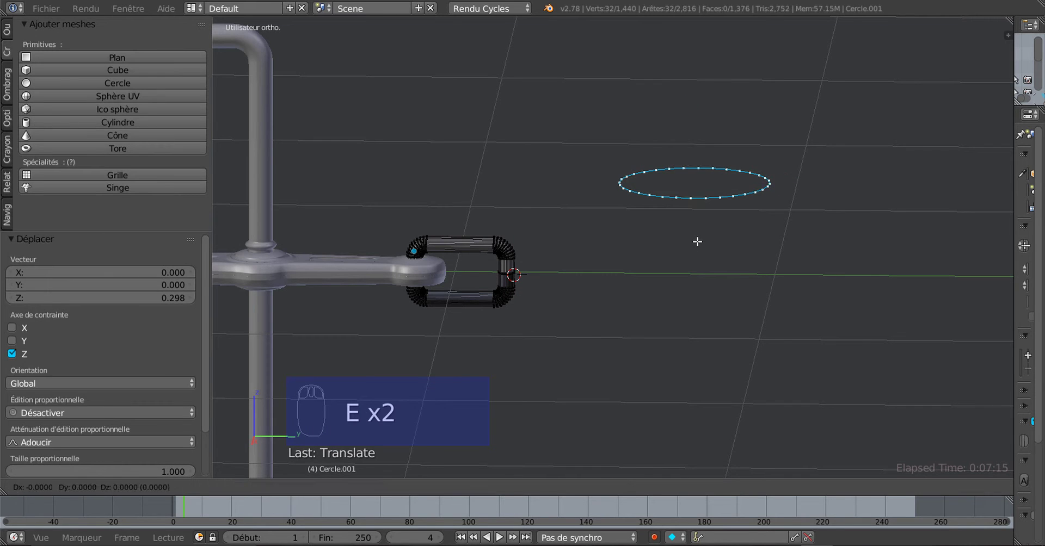
pyautogui.rightClick(697, 236)
pyautogui.moveTo(694, 98); pyautogui.dragTo(693, 162)
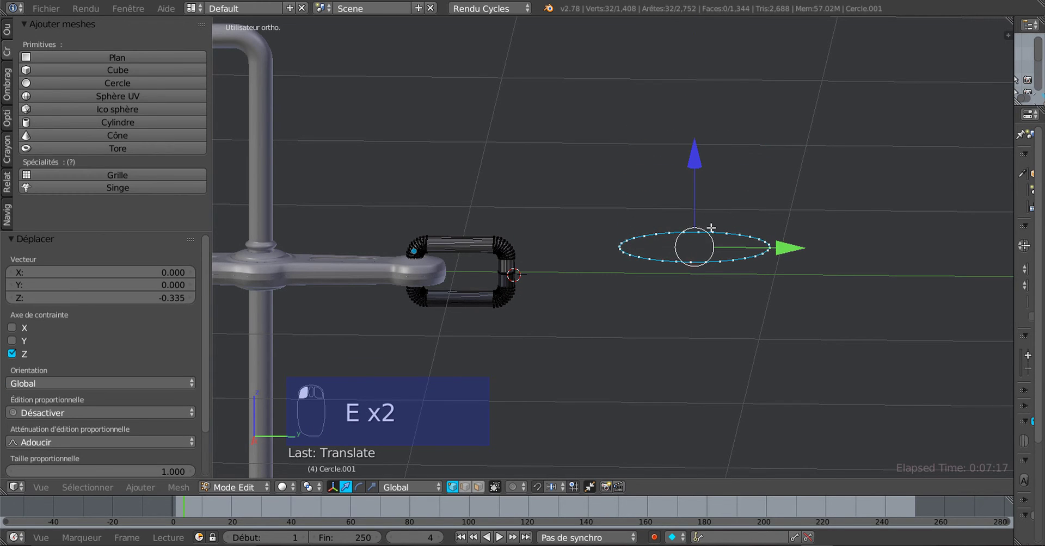
# Step: Disable AutoMerge editing, extrude the circle in place and raise the new ring about 0.137 along Z
pyautogui.click(590, 487)
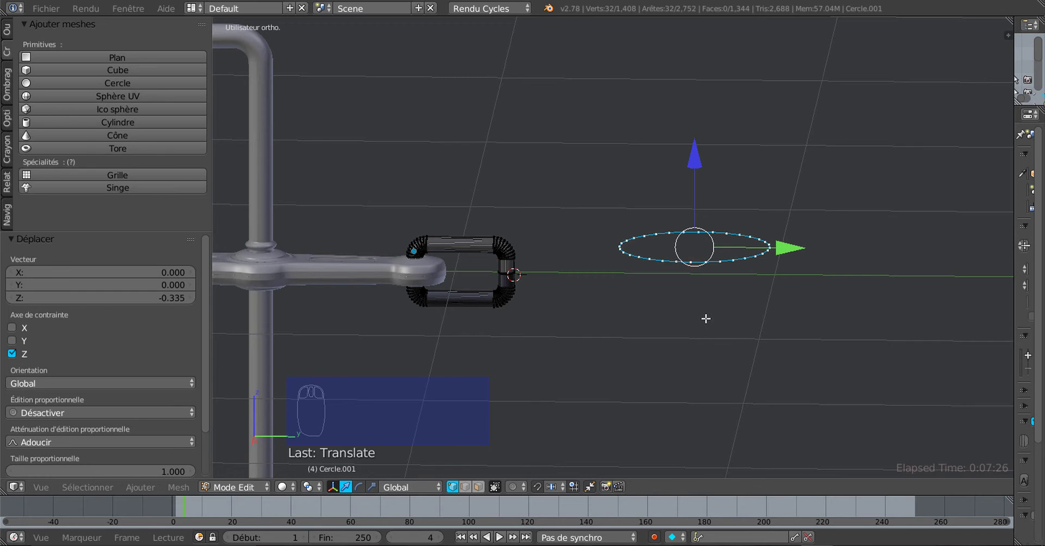
pyautogui.press('e')
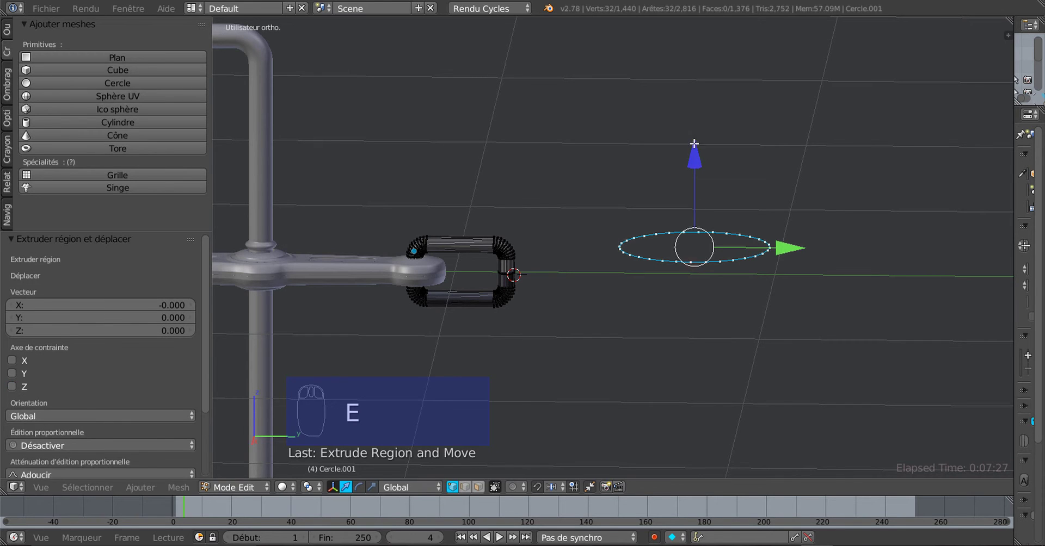
pyautogui.click(699, 113)
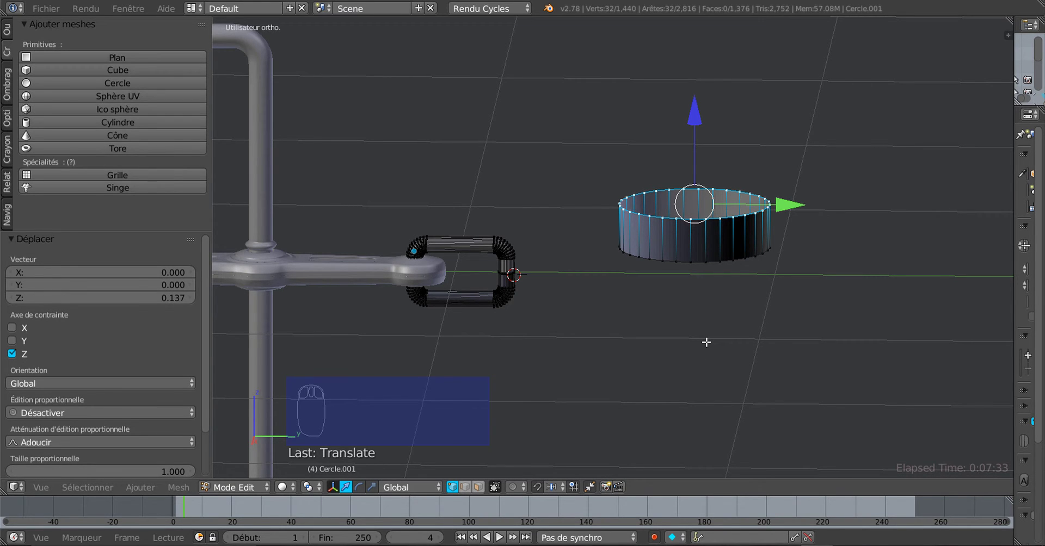
# Step: Select all linked geometry of the extruded test circle and delete its vertices
pyautogui.hotkey('ctrl', 'l')
pyautogui.press('x')
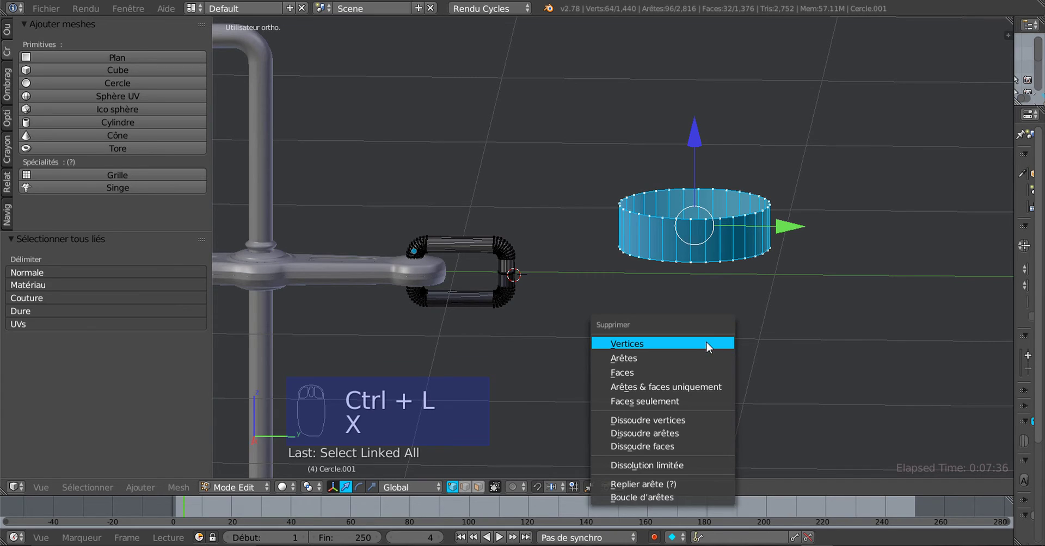
pyautogui.click(706, 343)
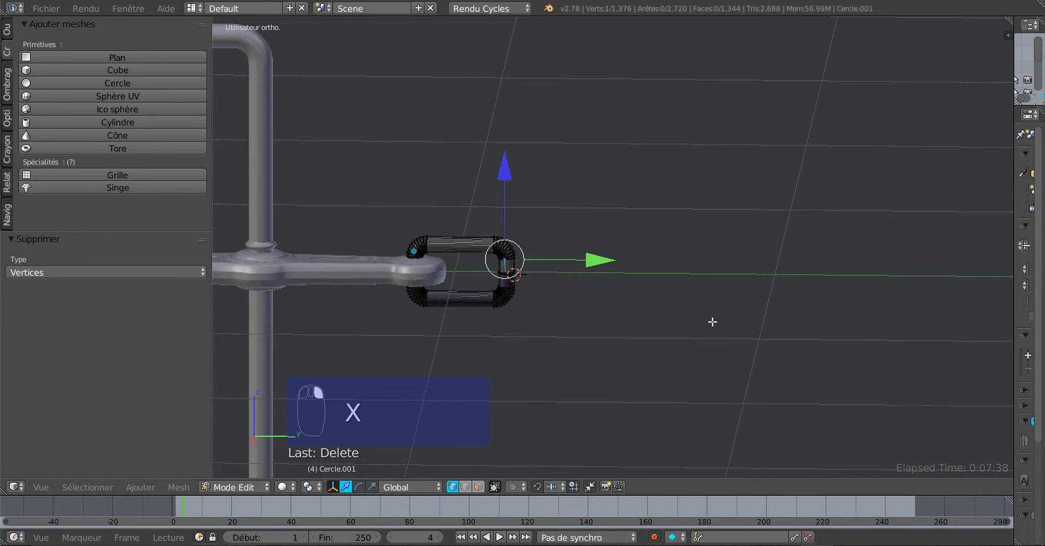
# Step: Select the whole shackle mesh, recalculate its normals and return to Object mode
pyautogui.hotkey('ctrl', 'l')
pyautogui.keyDown('shift'); pyautogui.moveTo(661, 337); pyautogui.dragTo(804, 321, button='middle'); pyautogui.keyUp('shift')
pyautogui.click(7, 82)
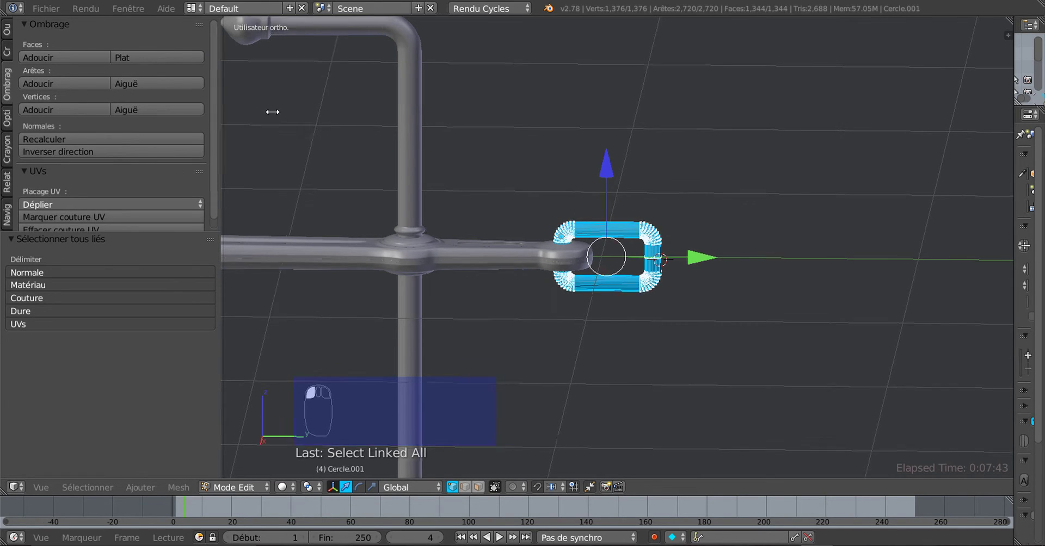
pyautogui.moveTo(211, 124); pyautogui.dragTo(314, 124)
pyautogui.scroll(-1, 71, 201)
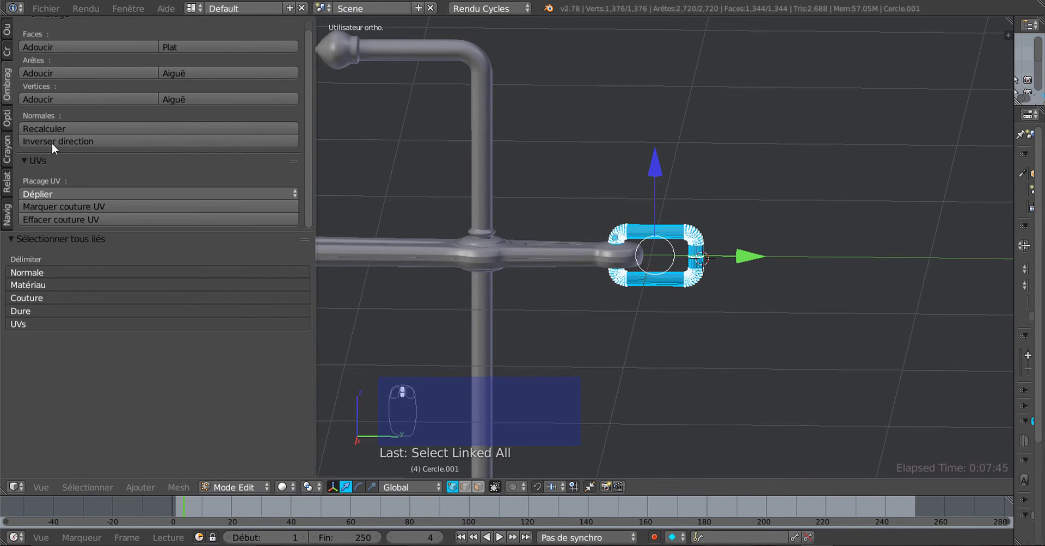
pyautogui.click(61, 129)
pyautogui.press('Tab')
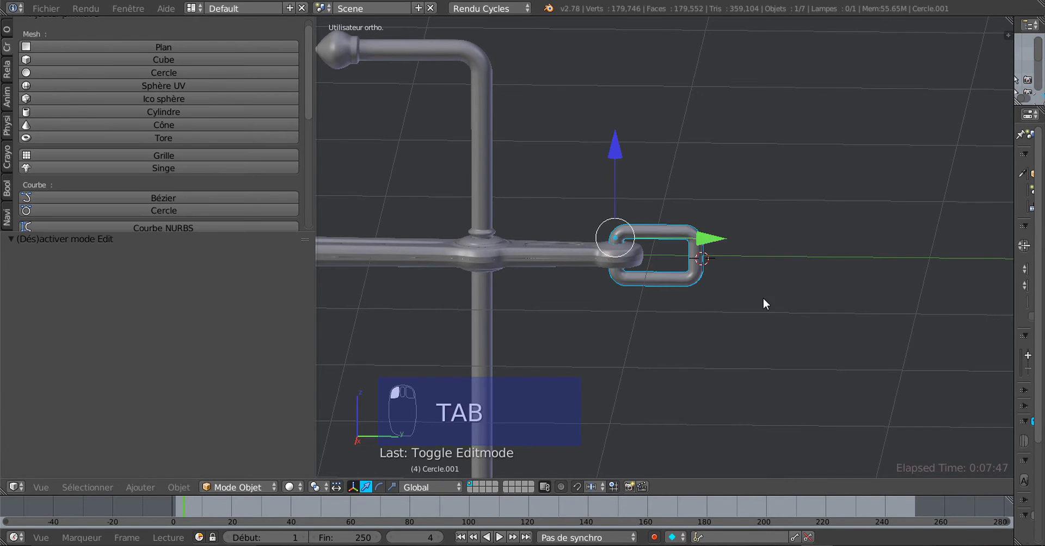
# Step: Inspect the shackle's shading and its fit through the shank's end hole in solid and wireframe display
pyautogui.moveTo(763, 299); pyautogui.dragTo(749, 253, button='middle')
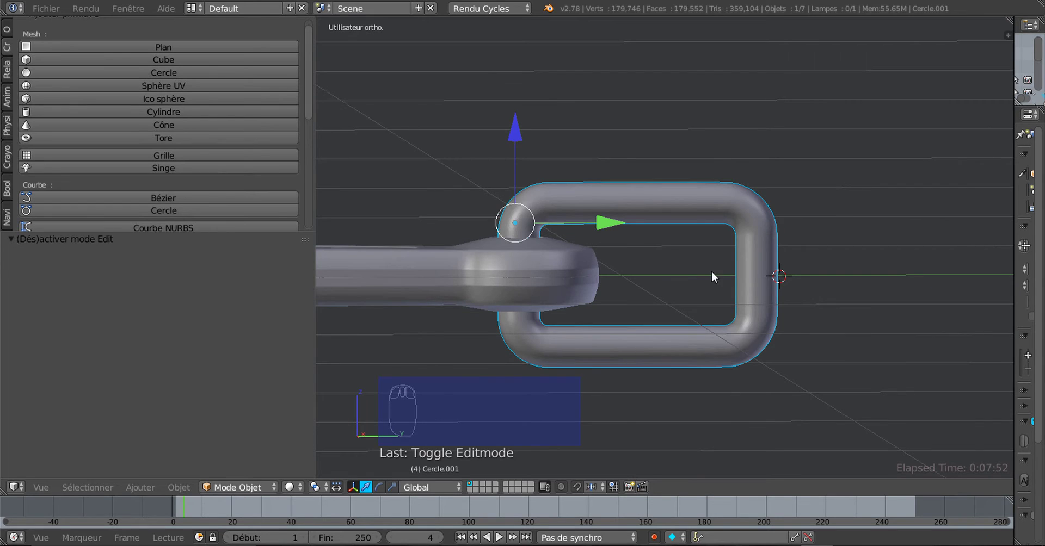
pyautogui.press('z')
pyautogui.press('z')
pyautogui.scroll(-8, 642, 277)
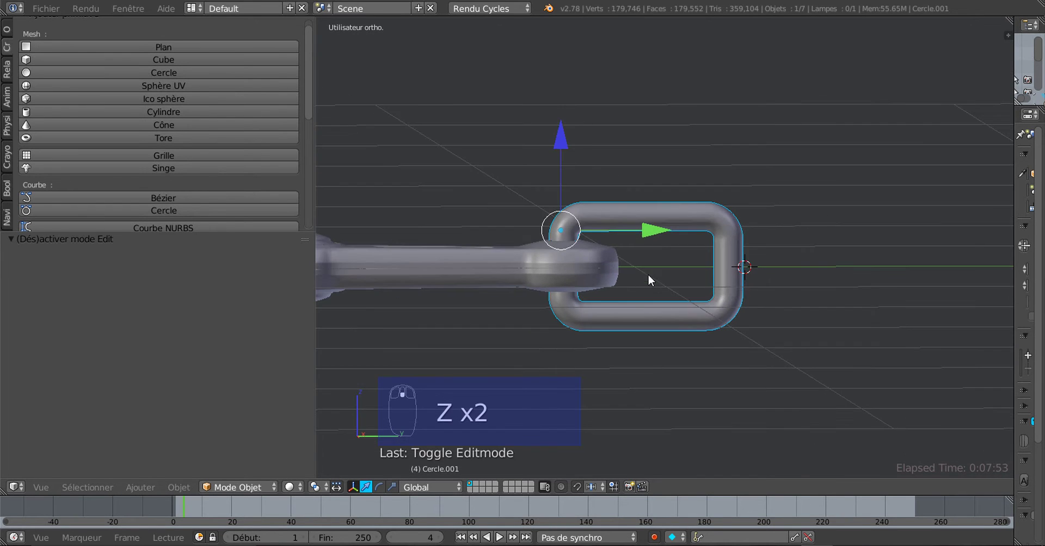
pyautogui.moveTo(581, 293); pyautogui.dragTo(655, 281, button='middle')
pyautogui.scroll(2, 648, 282)
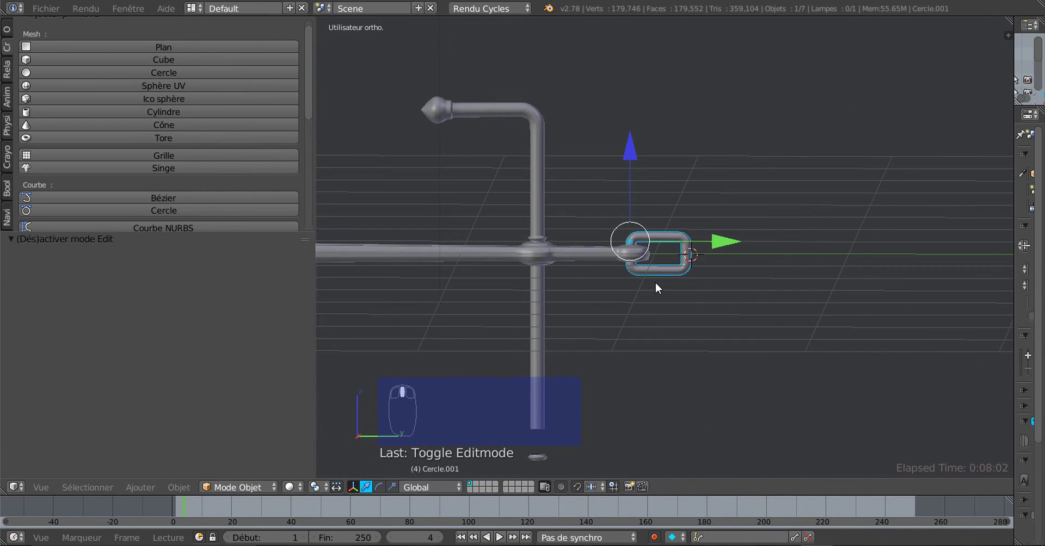
pyautogui.scroll(5, 655, 283)
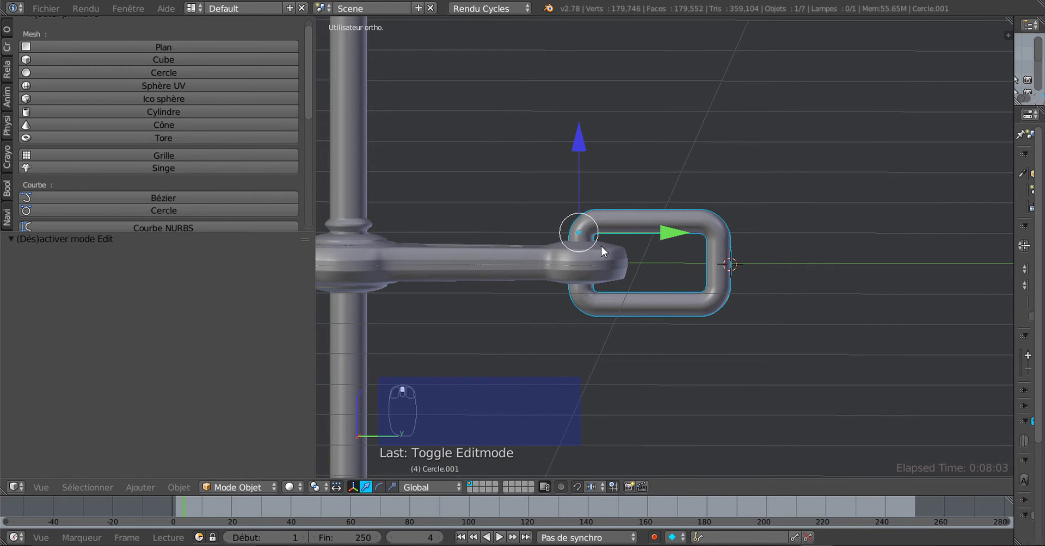
pyautogui.press('z')
pyautogui.press('z')
pyautogui.press('z')
pyautogui.press('z')
pyautogui.scroll(2, 600, 259)
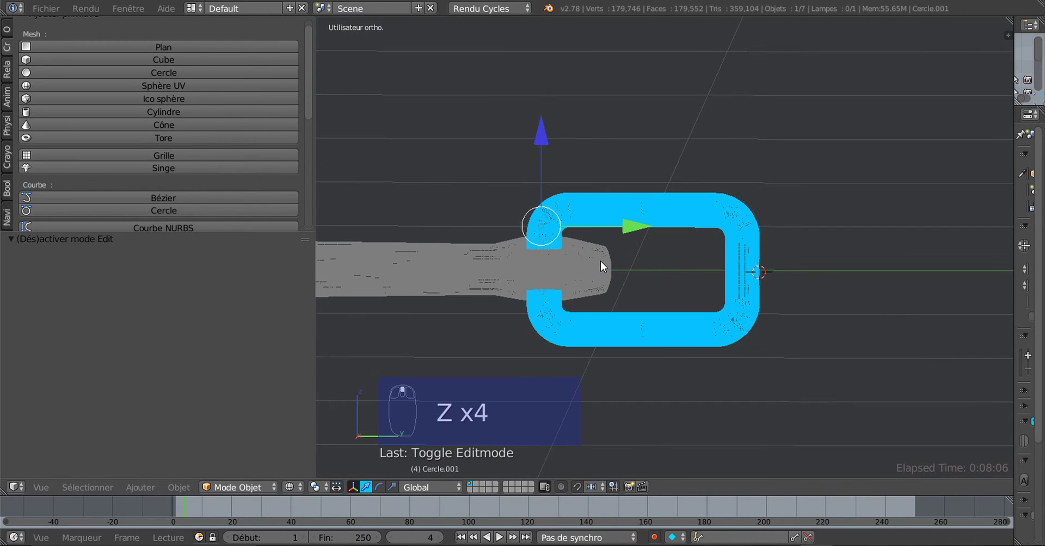
pyautogui.press('z')
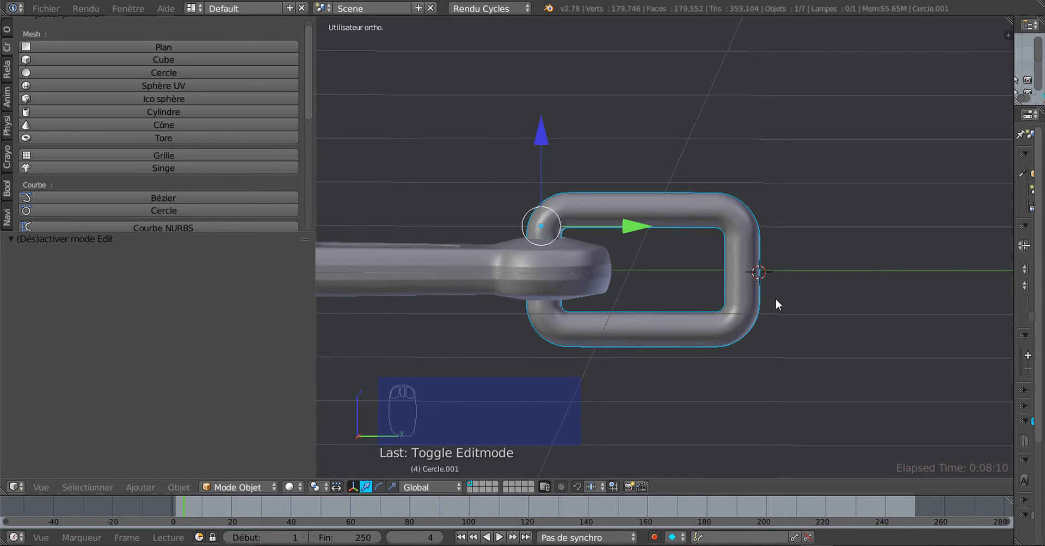
# Step: Enter Edit mode on the shackle and switch the viewport to wireframe display
pyautogui.press('Tab')
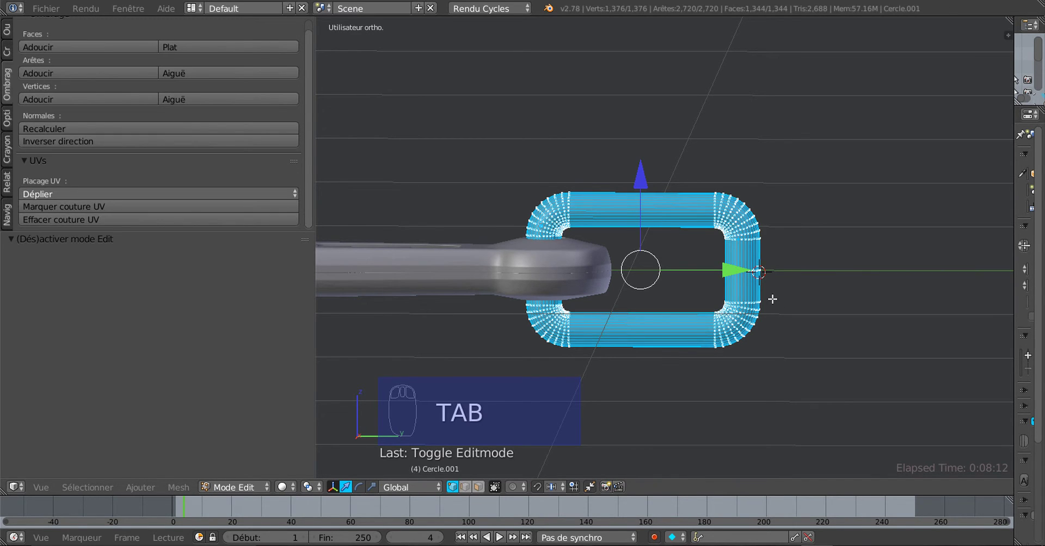
pyautogui.press('z')
pyautogui.press('z')
pyautogui.press('z')
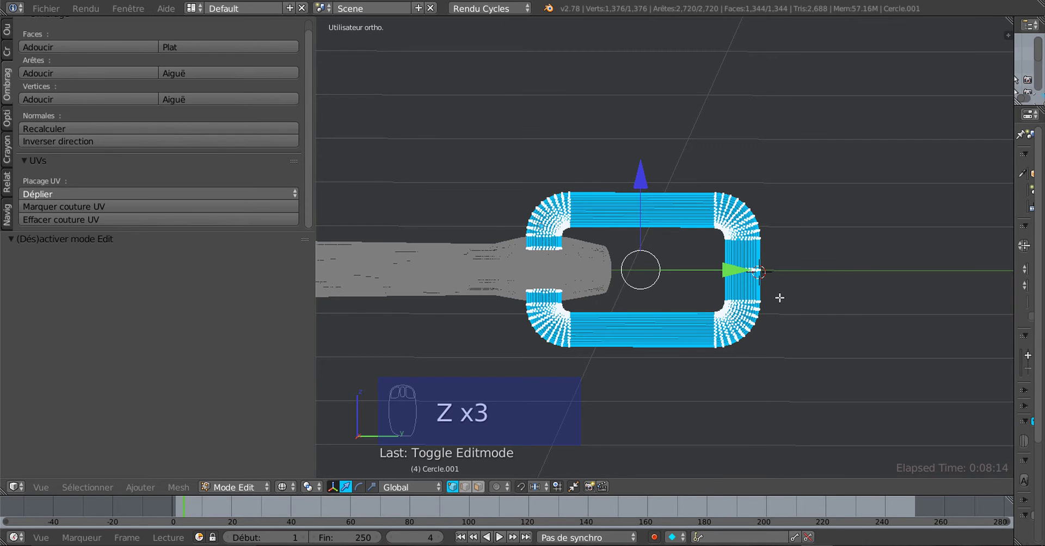
# Step: Examine the shackle's open ends around the shank and its outer end in right orthographic wireframe view
pyautogui.press('KP_3')
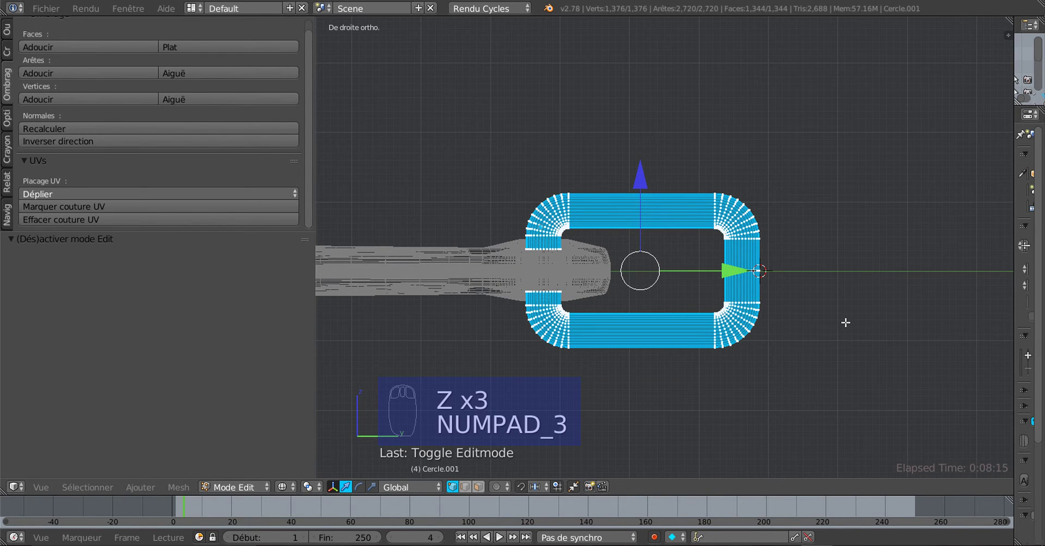
pyautogui.scroll(2, 567, 292)
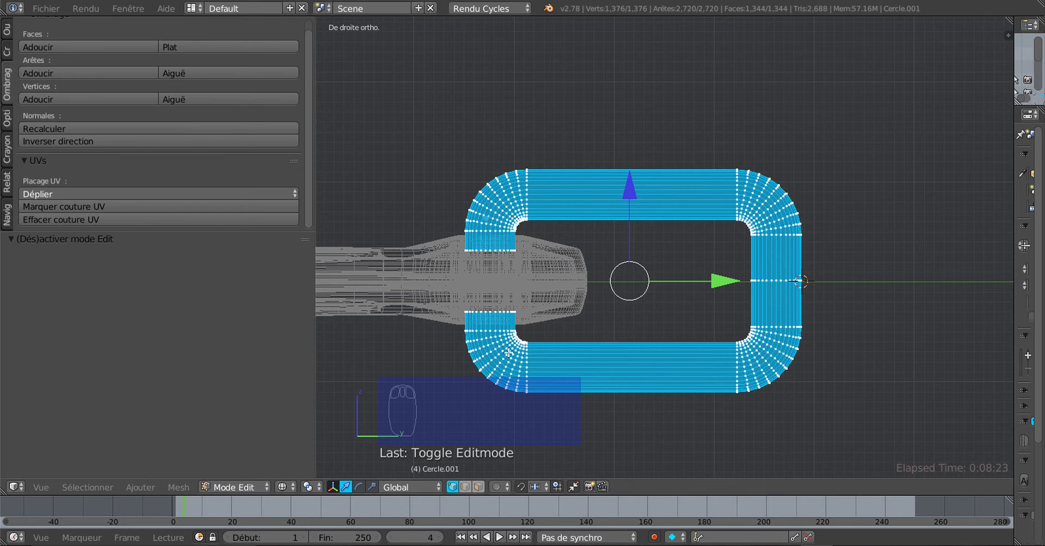
pyautogui.scroll(1, 456, 308)
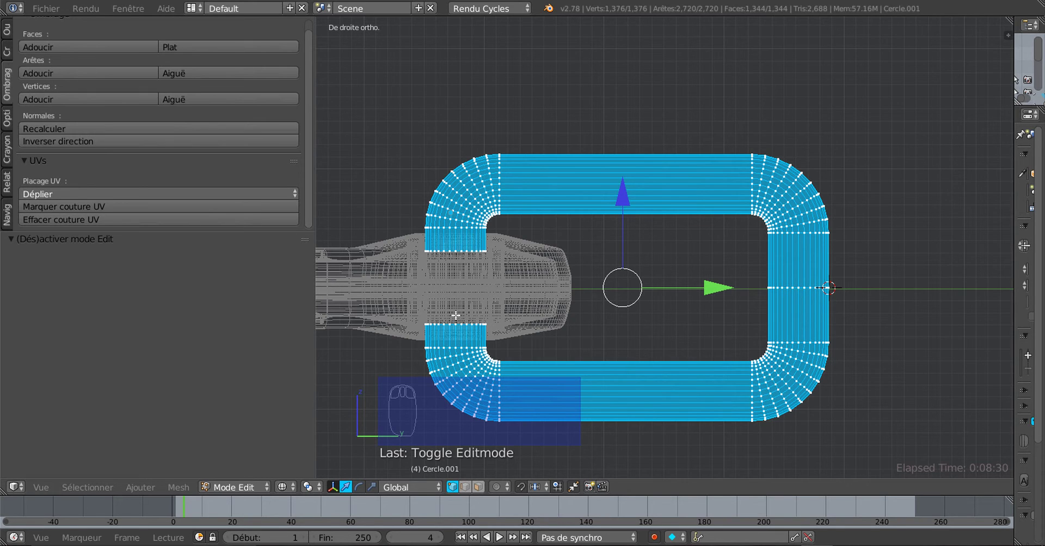
pyautogui.scroll(-1, 455, 315)
pyautogui.press('Tab')
pyautogui.press('Tab')
pyautogui.scroll(-1, 567, 301)
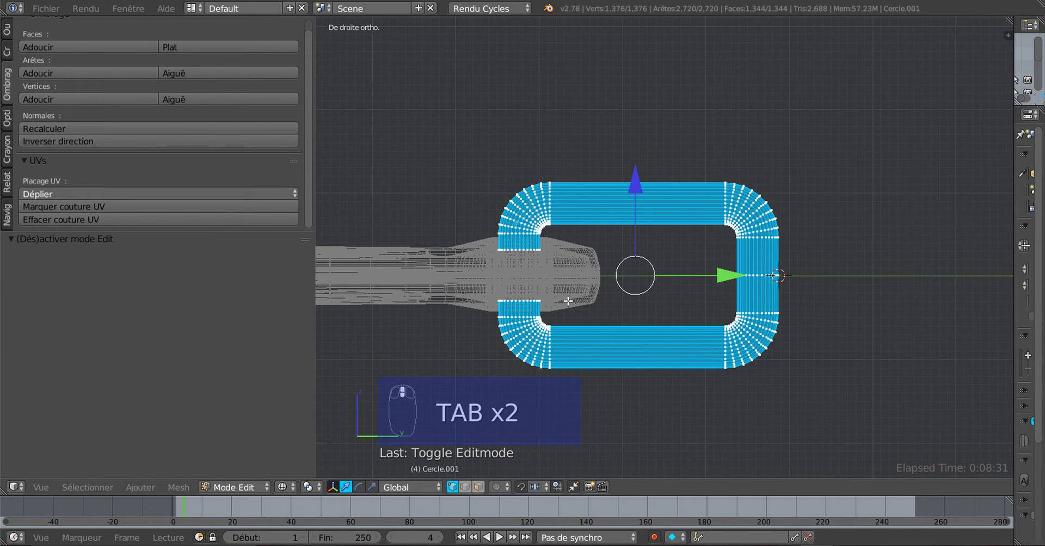
pyautogui.scroll(3, 700, 305)
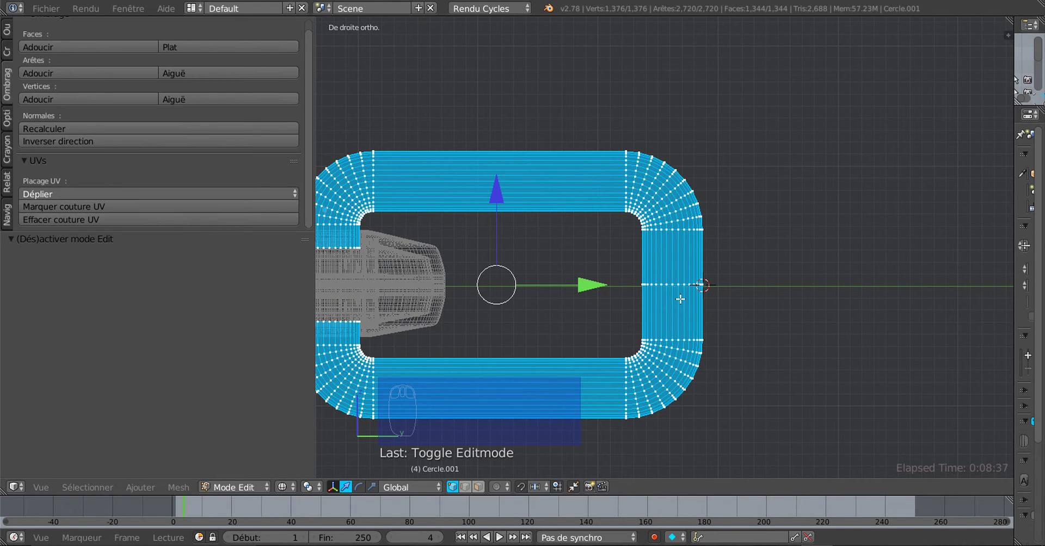
pyautogui.scroll(-2, 677, 298)
pyautogui.scroll(2, 678, 298)
pyautogui.scroll(2, 672, 301)
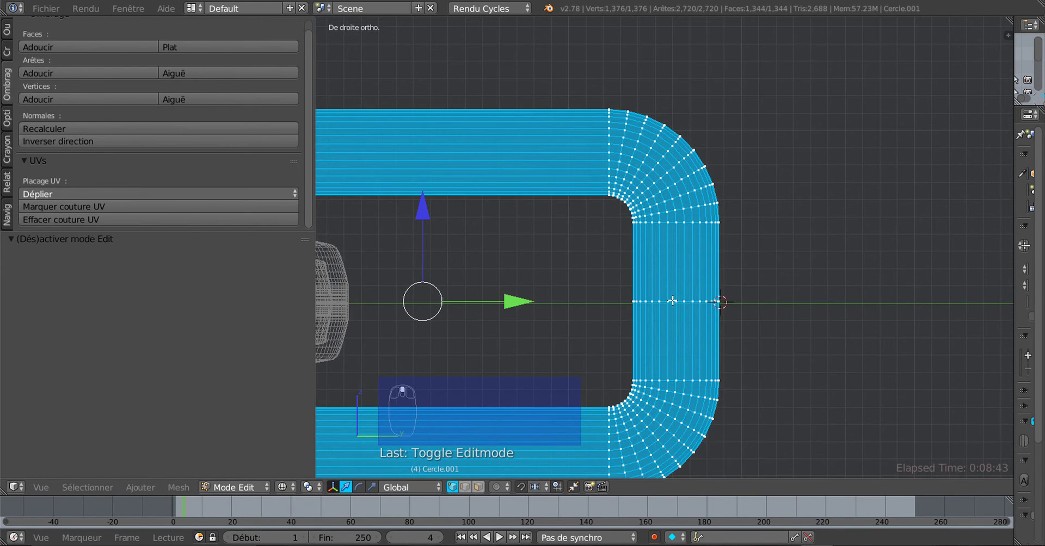
# Step: Examine the crossbar's loose end parts below the shank and compare them with the shackle
pyautogui.scroll(-8, 685, 301)
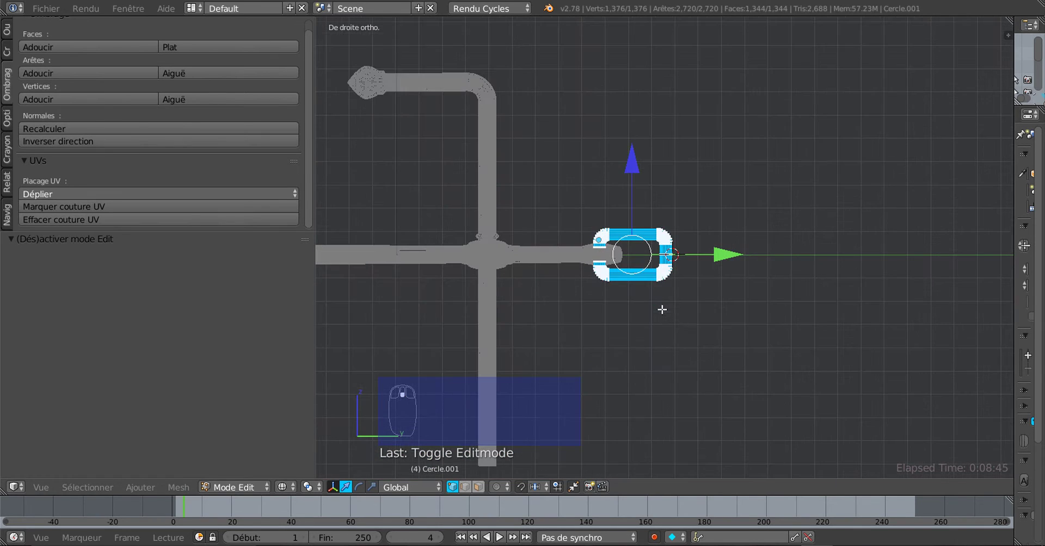
pyautogui.keyDown('shift'); pyautogui.moveTo(648, 313); pyautogui.dragTo(760, 167, button='middle'); pyautogui.keyUp('shift')
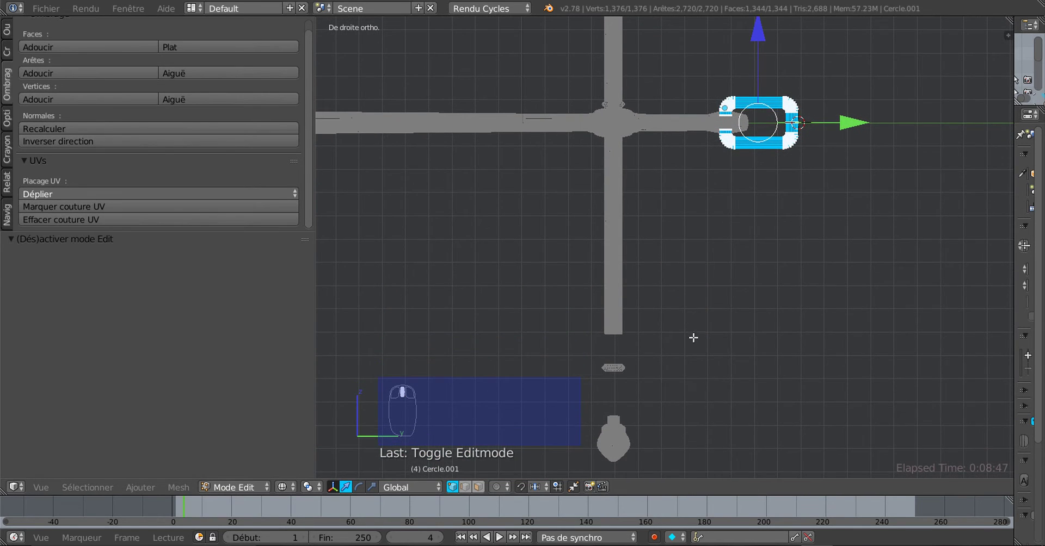
pyautogui.keyDown('shift'); pyautogui.moveTo(693, 336); pyautogui.dragTo(691, 213, button='middle'); pyautogui.keyUp('shift')
pyautogui.scroll(5, 620, 323)
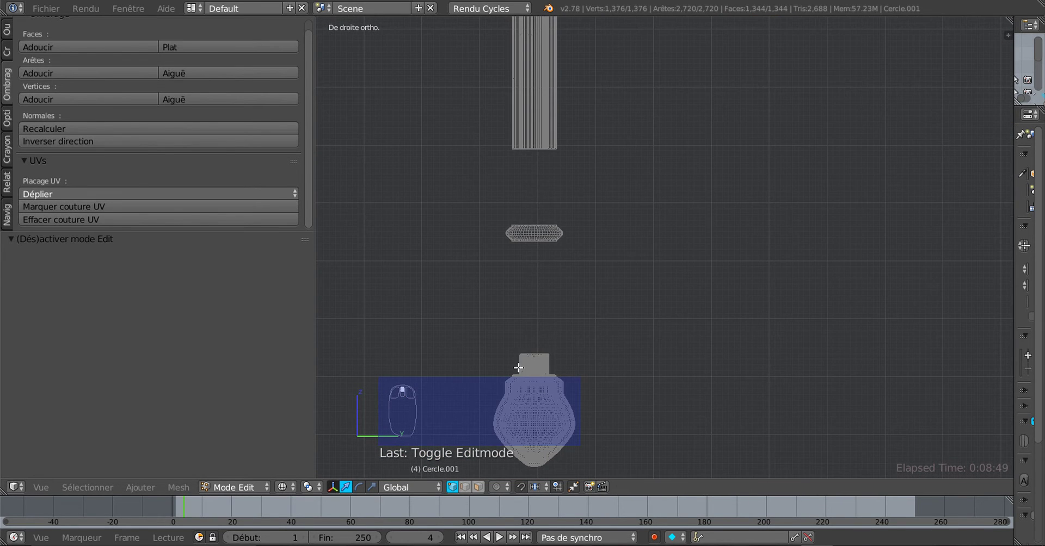
pyautogui.scroll(-4, 527, 368)
pyautogui.keyDown('shift'); pyautogui.moveTo(742, 264); pyautogui.dragTo(549, 395, button='middle'); pyautogui.keyUp('shift')
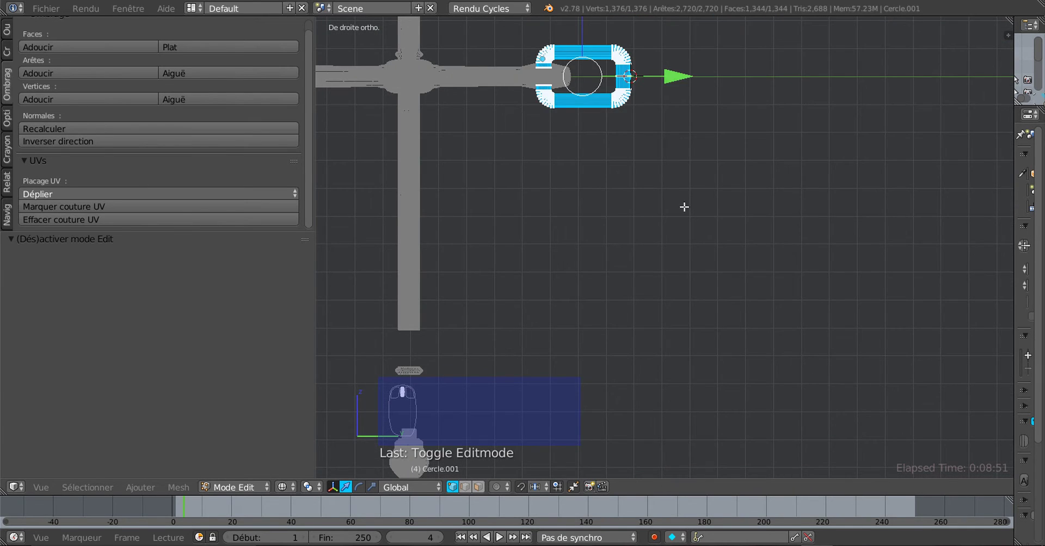
pyautogui.keyDown('shift'); pyautogui.moveTo(684, 206); pyautogui.dragTo(696, 305, button='middle'); pyautogui.keyUp('shift')
pyautogui.scroll(2, 644, 205)
pyautogui.keyDown('shift'); pyautogui.moveTo(643, 205); pyautogui.dragTo(685, 349, button='middle'); pyautogui.keyUp('shift')
pyautogui.scroll(2, 540, 303)
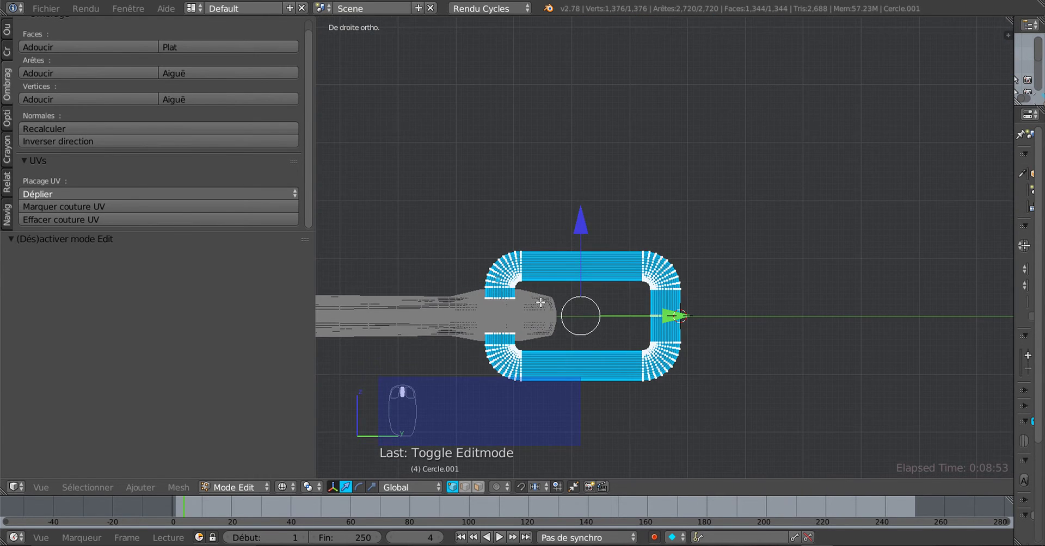
pyautogui.scroll(2, 615, 355)
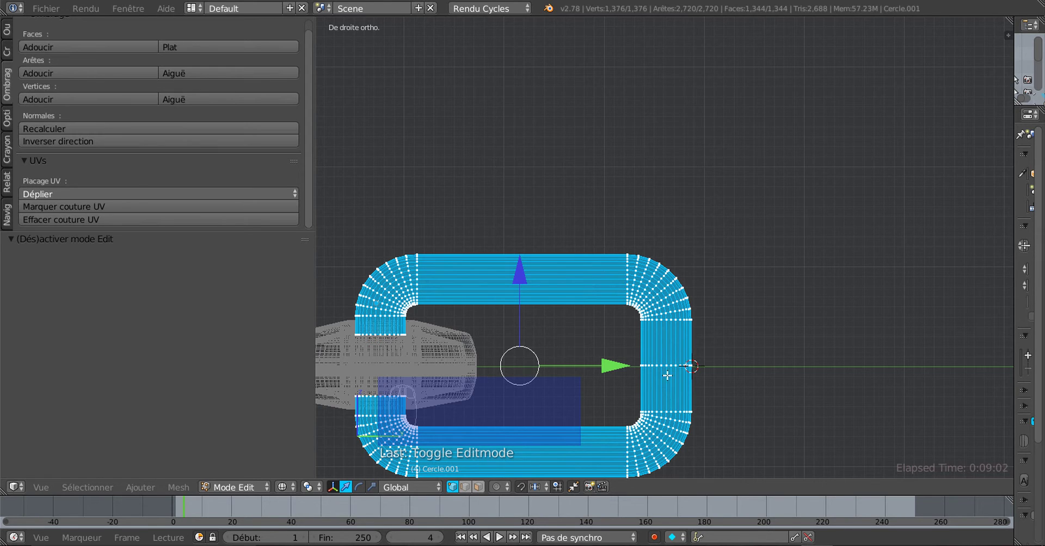
# Step: Examine the shackle's size and fit in the shank's end hole in wireframe, and in Object mode with solid display
pyautogui.keyDown('shift'); pyautogui.moveTo(669, 366); pyautogui.dragTo(744, 306, button='middle'); pyautogui.keyUp('shift')
pyautogui.scroll(2, 744, 306)
pyautogui.scroll(-3, 747, 313)
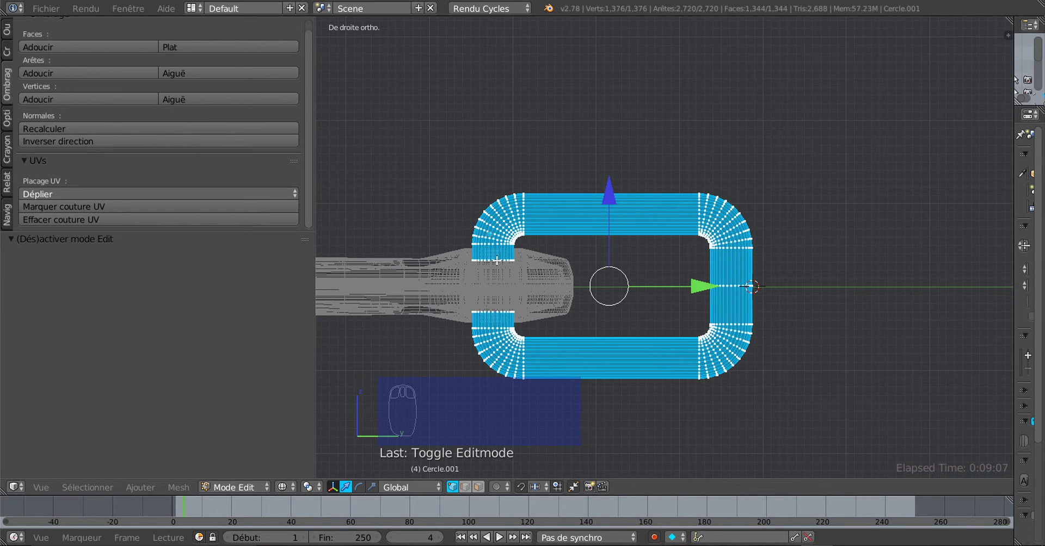
pyautogui.scroll(-2, 493, 285)
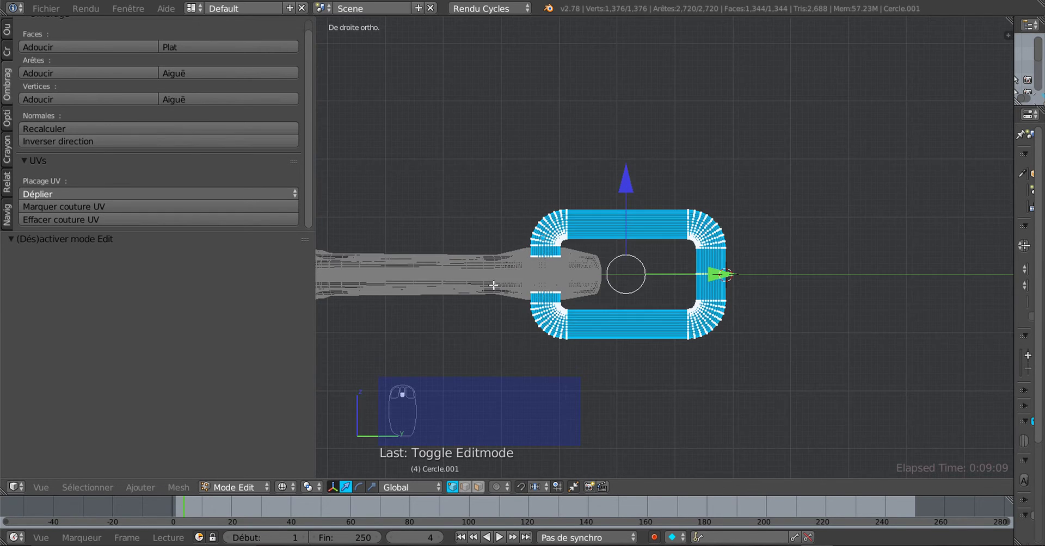
pyautogui.moveTo(516, 282); pyautogui.dragTo(518, 317, button='middle')
pyautogui.press('Tab')
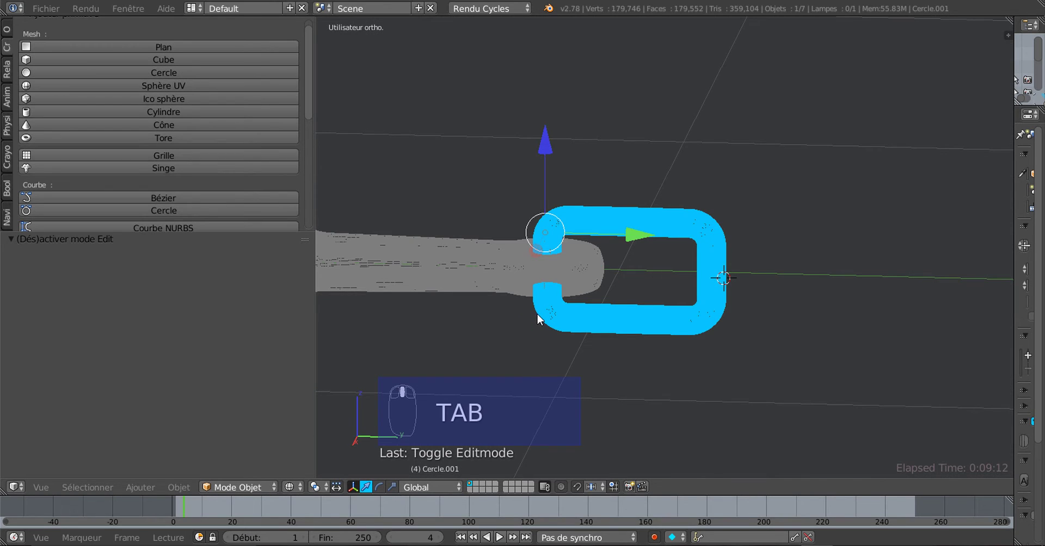
pyautogui.press('z')
pyautogui.moveTo(532, 353)
pyautogui.mouseDown(button='middle')
pyautogui.moveTo(501, 333)
pyautogui.moveTo(525, 318)
pyautogui.moveTo(562, 339)
pyautogui.moveTo(646, 289)
pyautogui.moveTo(639, 343)
pyautogui.moveTo(628, 262)
pyautogui.moveTo(639, 292)
pyautogui.mouseUp(button='middle')
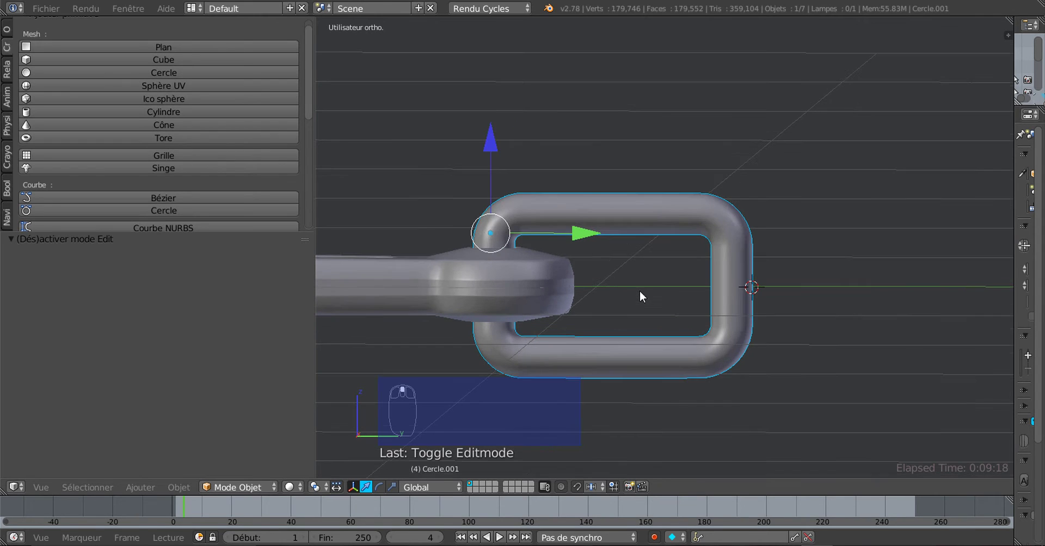
# Step: In Edit mode, scale the whole shackle mesh to 0.828 and move it -0.032 along Y toward the shank
pyautogui.press('Tab')
pyautogui.scroll(-1, 679, 288)
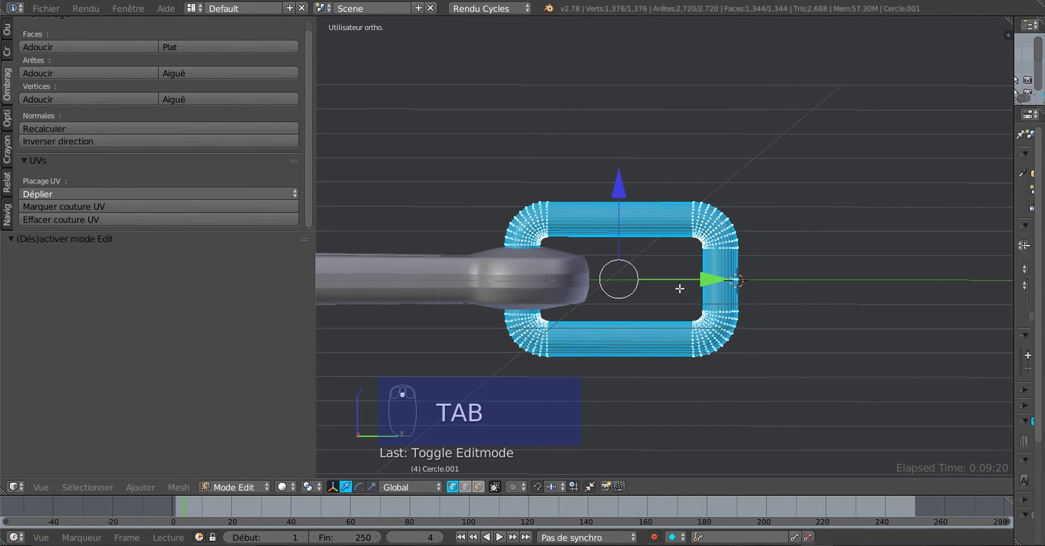
pyautogui.scroll(-1, 678, 262)
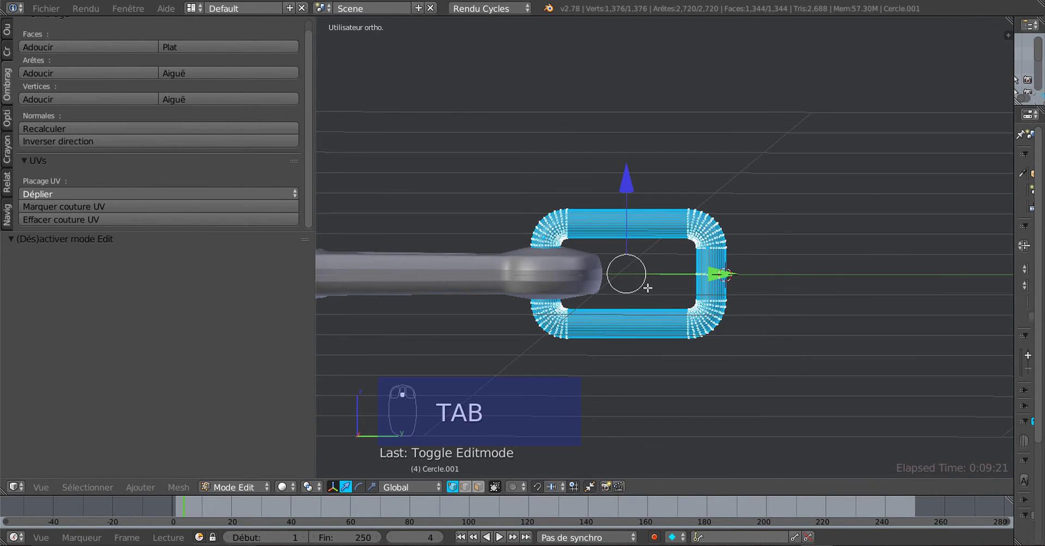
pyautogui.scroll(1, 647, 288)
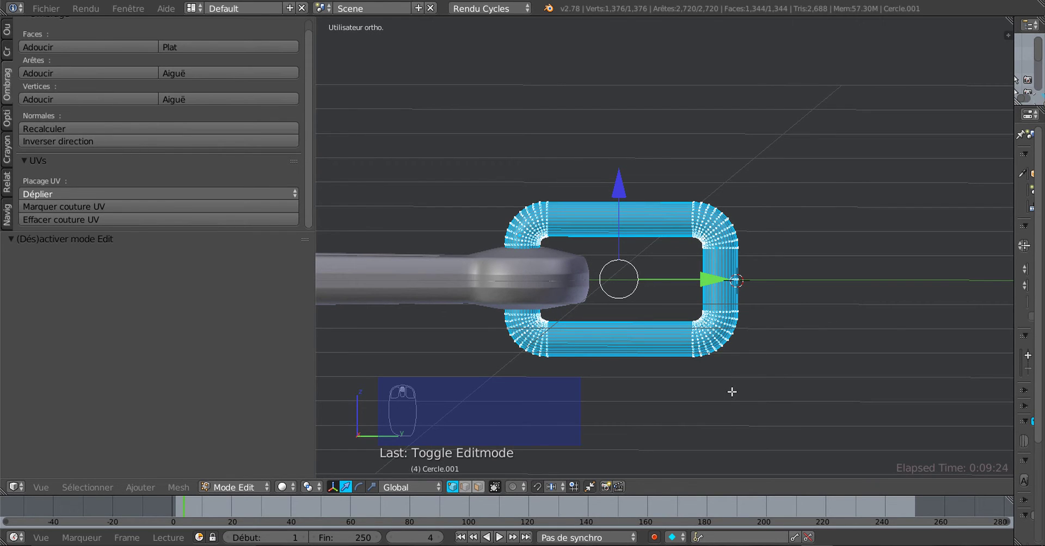
pyautogui.press('s')
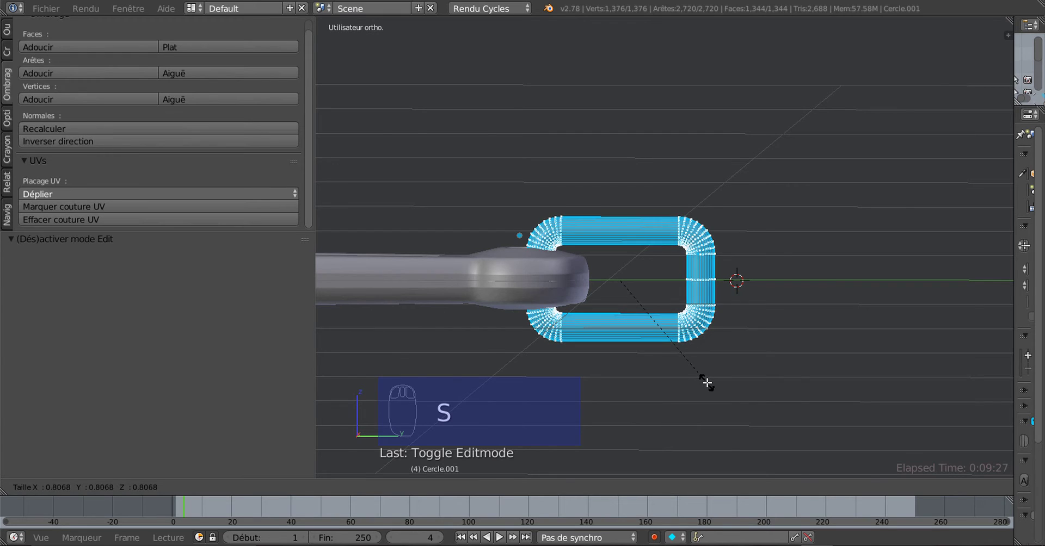
pyautogui.click(706, 381)
pyautogui.press('g')
pyautogui.press('y')
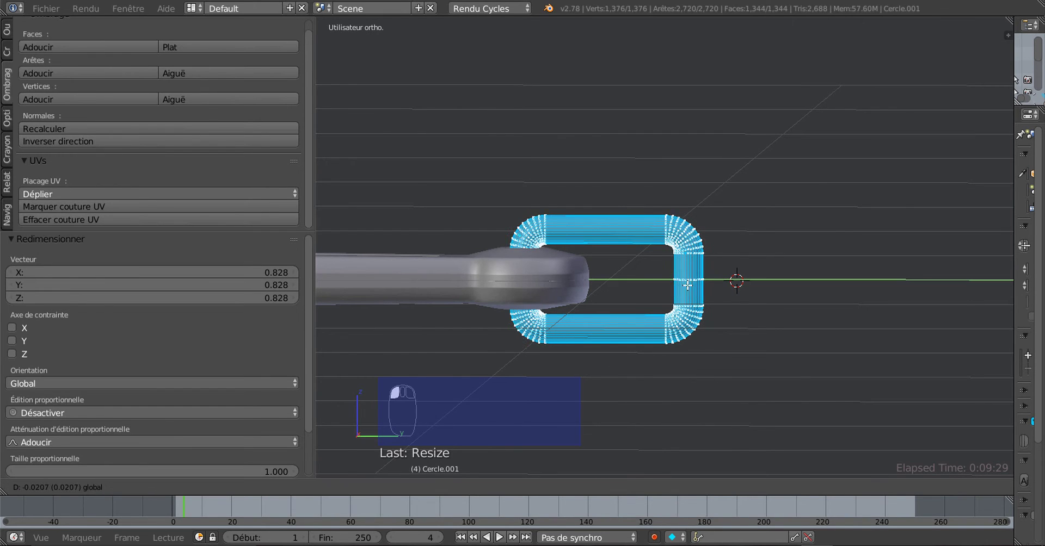
pyautogui.click(669, 290)
# Step: Shift the shackle mesh 0.006 along Y to adjust its fit in the shank's end hole
pyautogui.scroll(3, 669, 289)
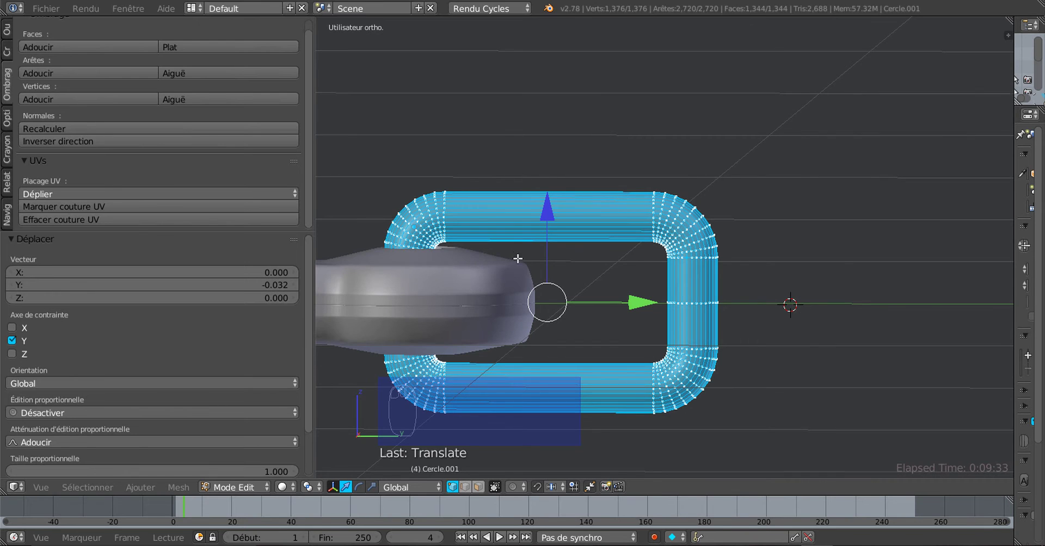
pyautogui.moveTo(518, 259); pyautogui.dragTo(609, 336, button='middle')
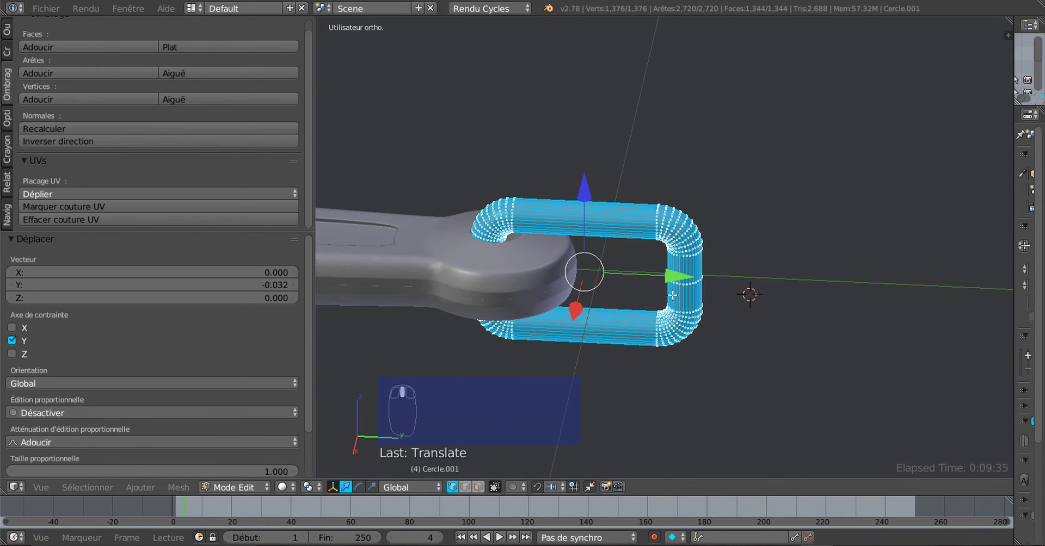
pyautogui.moveTo(677, 275); pyautogui.dragTo(683, 278)
pyautogui.scroll(-5, 656, 298)
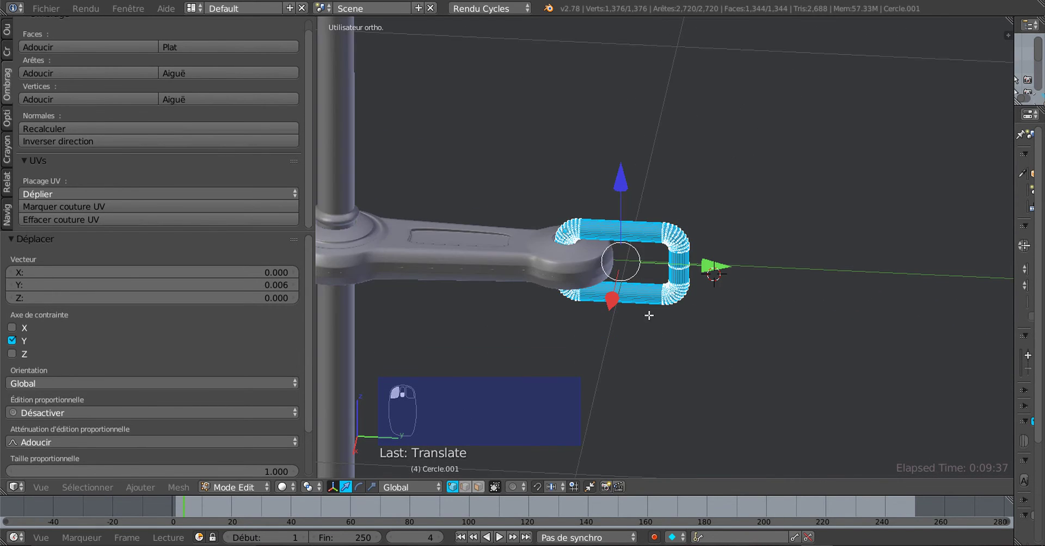
# Step: Select only the vertices of the shackle's outer end in right wireframe view and move them outward along Y to lengthen the shackle
pyautogui.moveTo(722, 301); pyautogui.dragTo(671, 310, button='middle')
pyautogui.scroll(2, 661, 291)
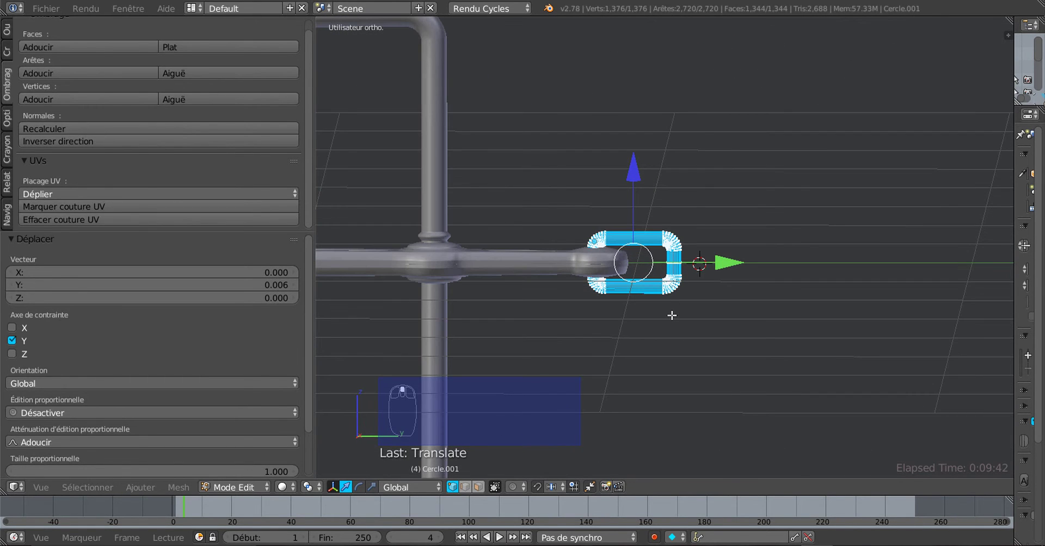
pyautogui.press('KP_3')
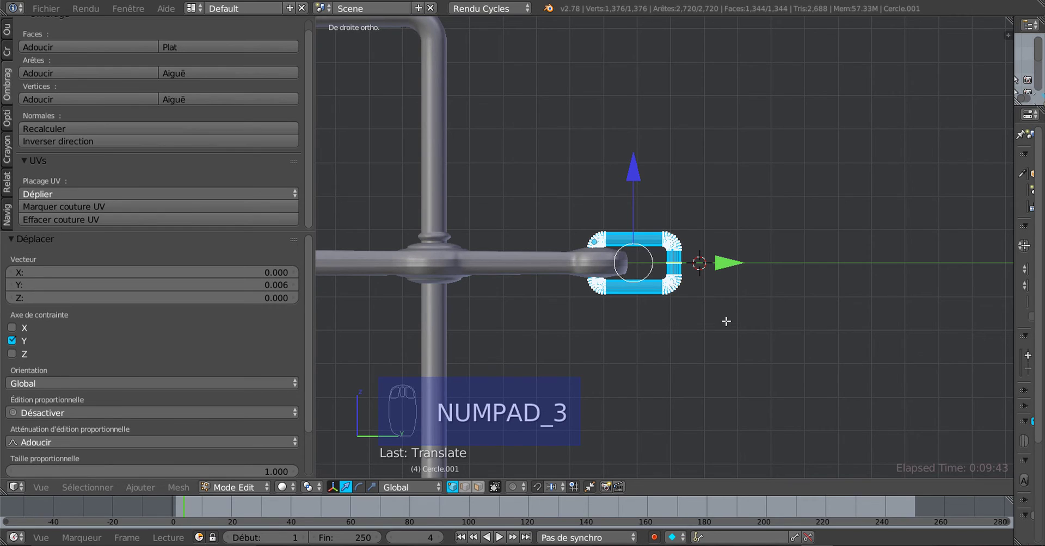
pyautogui.press('a')
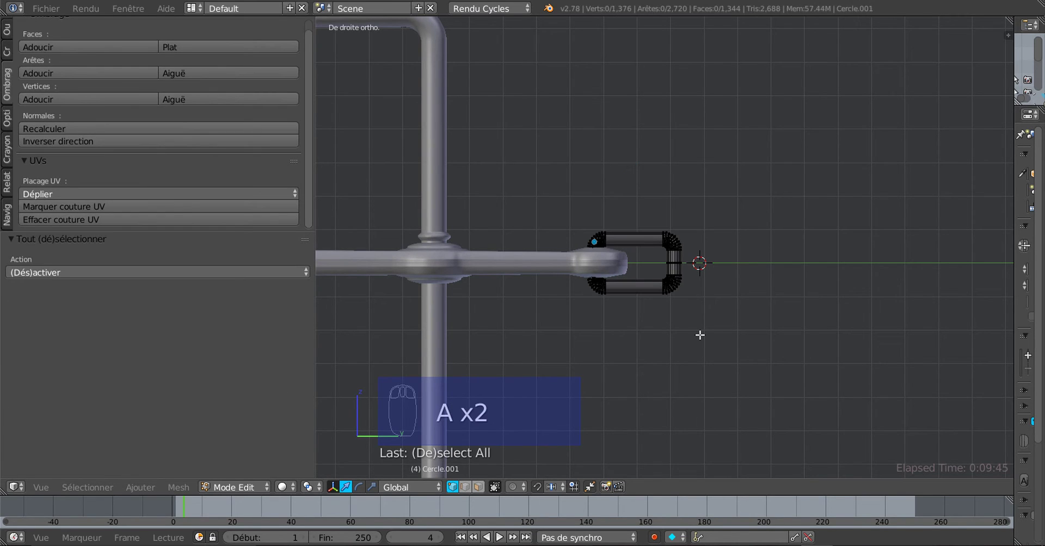
pyautogui.press('z')
pyautogui.press('c')
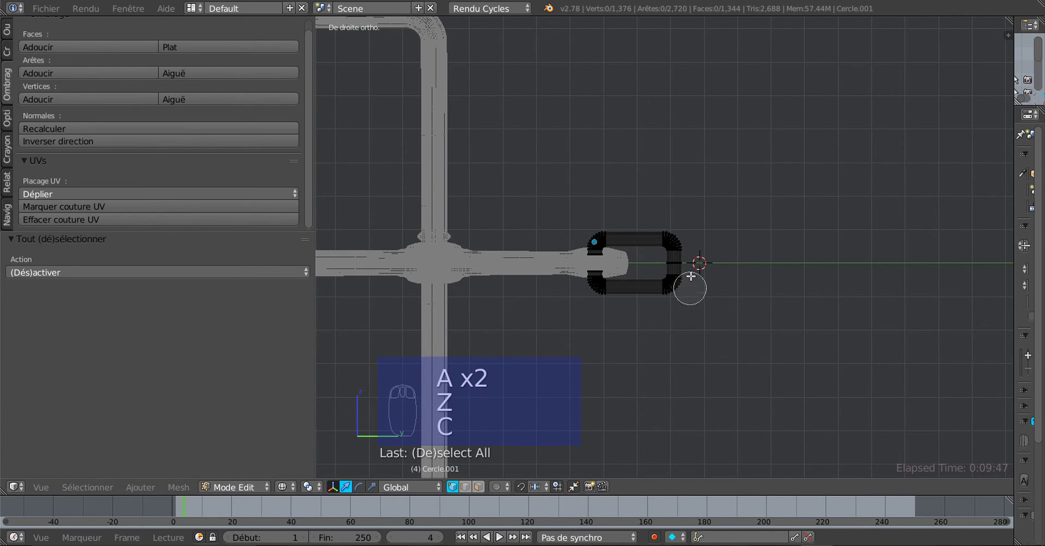
pyautogui.moveTo(674, 222); pyautogui.dragTo(691, 327)
pyautogui.rightClick(740, 278)
pyautogui.moveTo(771, 265); pyautogui.dragTo(802, 264)
# Step: Return to Object mode with solid display and examine the lengthened shackle's proportions against the whole anchor
pyautogui.press('Tab')
pyautogui.scroll(-3, 707, 327)
pyautogui.moveTo(706, 326)
pyautogui.mouseDown(button='middle')
pyautogui.moveTo(783, 385)
pyautogui.moveTo(767, 367)
pyautogui.mouseUp(button='middle')
pyautogui.press('z')
pyautogui.moveTo(668, 364); pyautogui.dragTo(669, 338, button='middle')
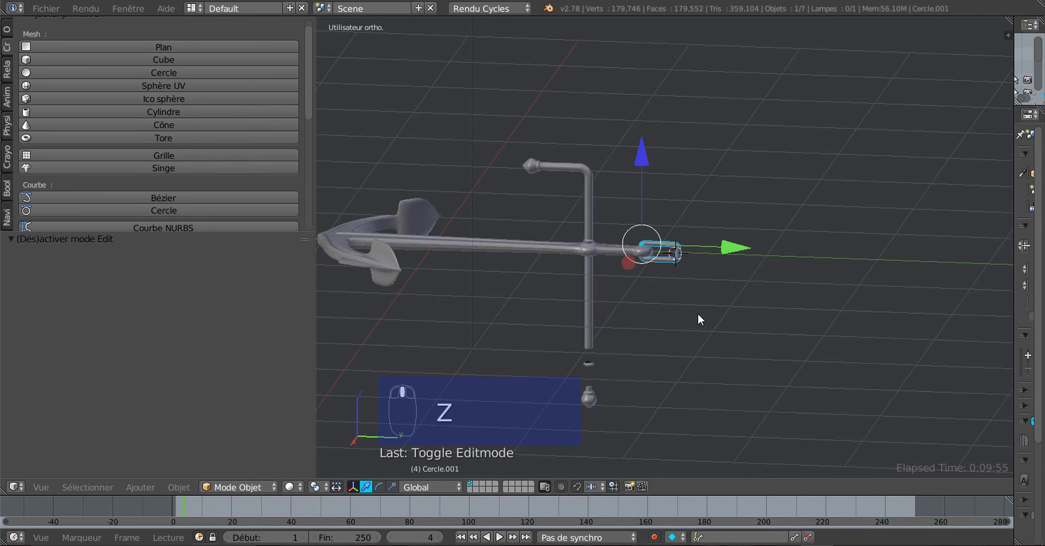
pyautogui.scroll(5, 698, 313)
# Step: In Edit mode and right view, select only the upper edge loop of the straight section at the shackle's outer end
pyautogui.press('Tab')
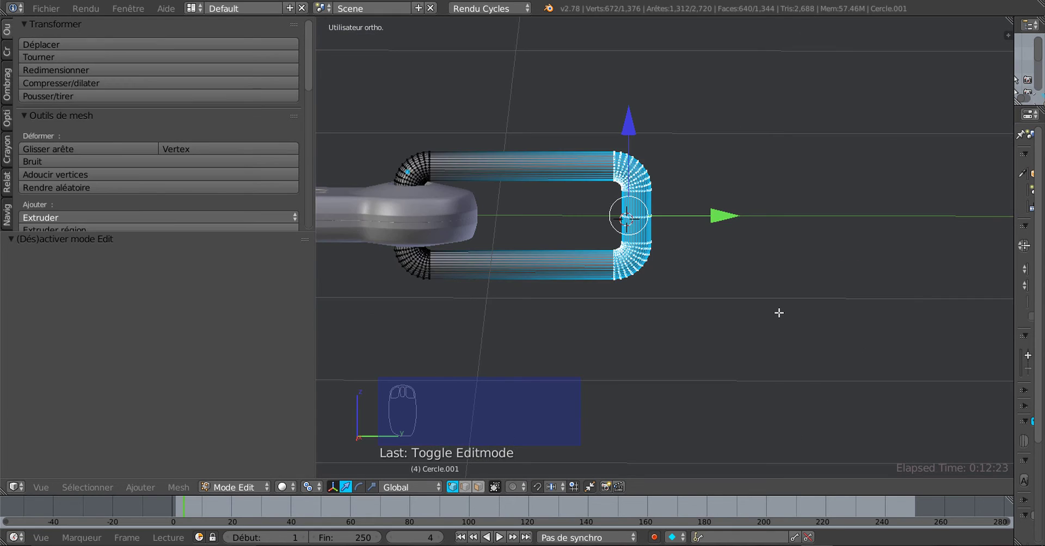
pyautogui.scroll(-3, 690, 340)
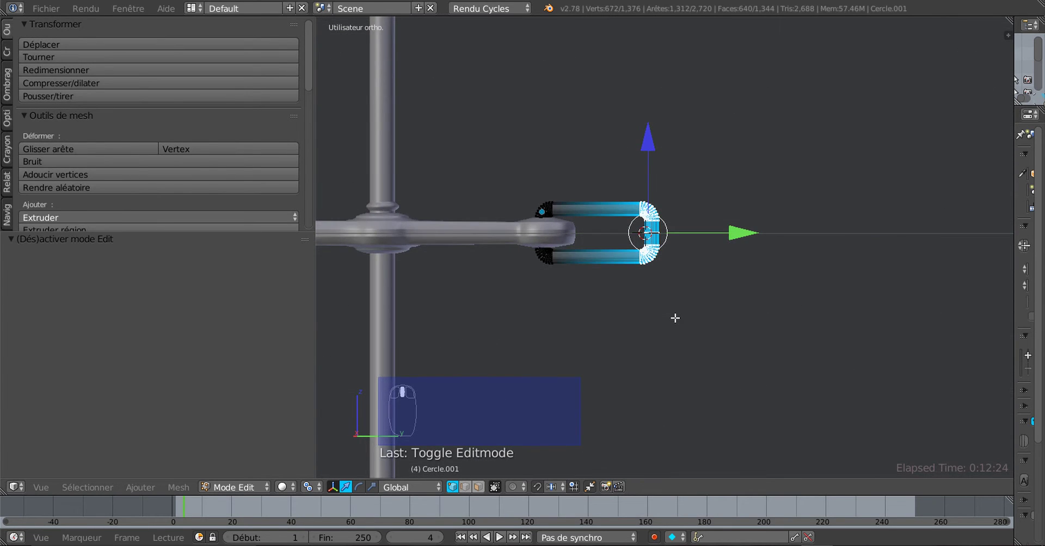
pyautogui.scroll(2, 674, 318)
pyautogui.scroll(2, 675, 318)
pyautogui.moveTo(677, 320); pyautogui.dragTo(693, 324, button='middle')
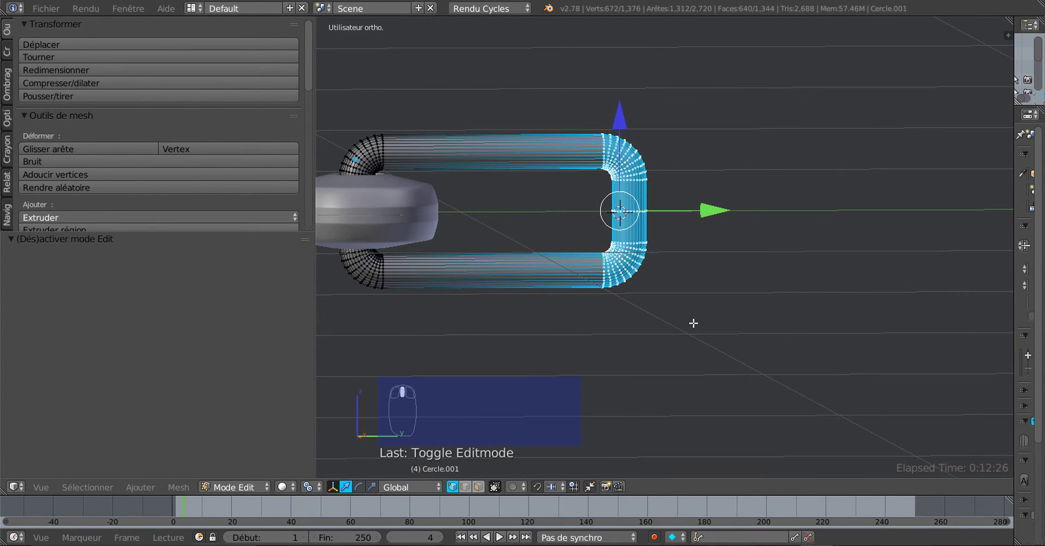
pyautogui.press('KP_3')
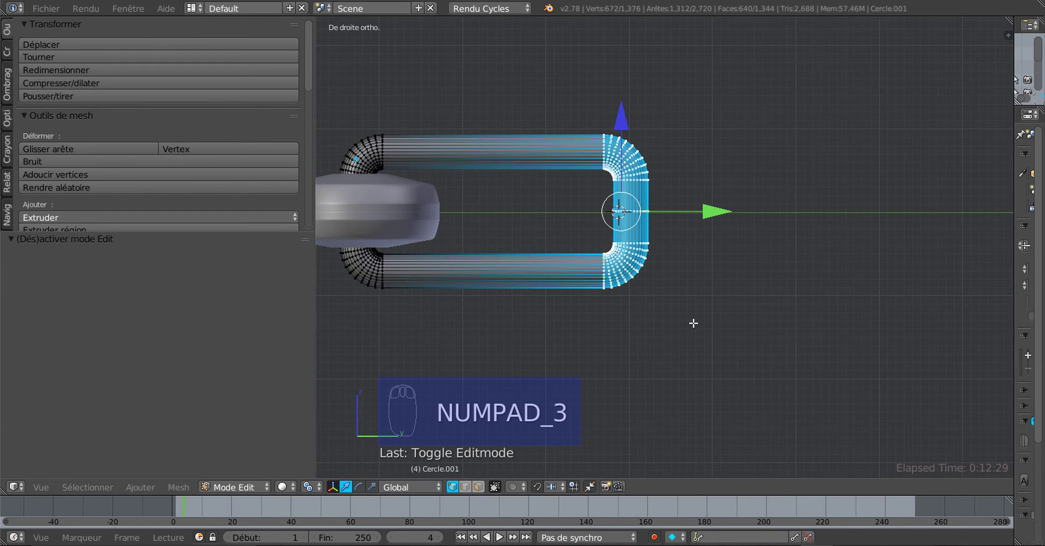
pyautogui.scroll(2, 693, 324)
pyautogui.scroll(-2, 777, 311)
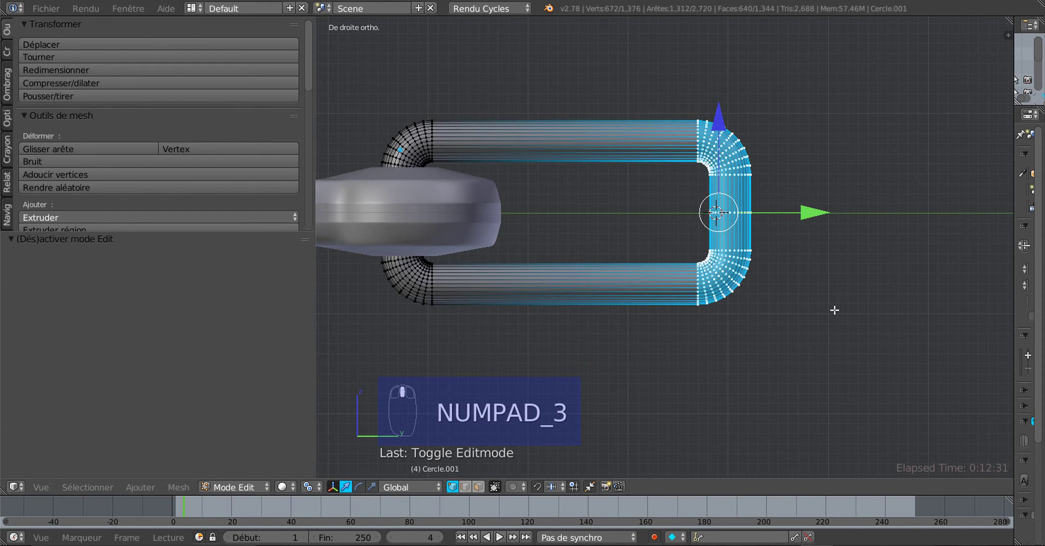
pyautogui.scroll(4, 778, 310)
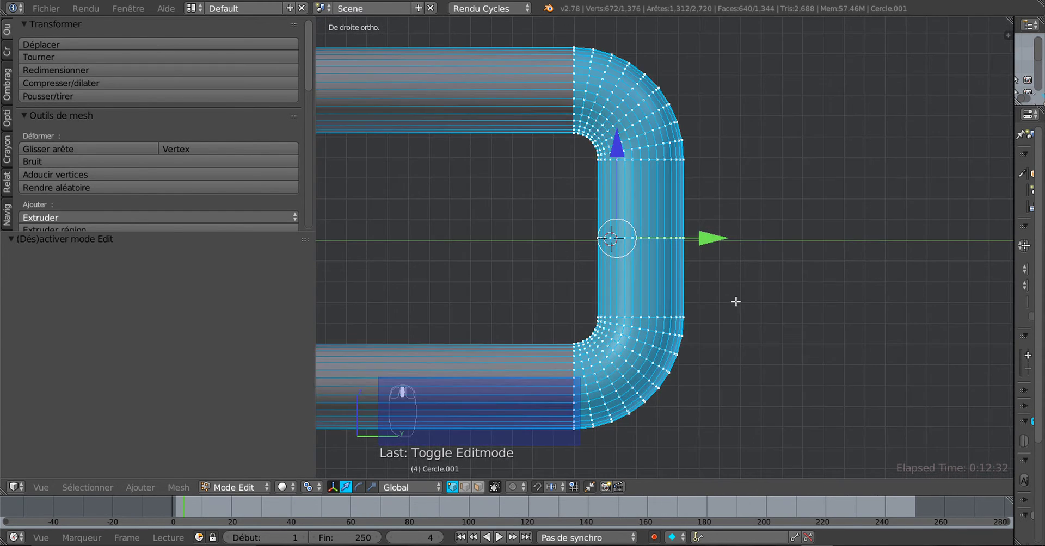
pyautogui.scroll(1, 674, 220)
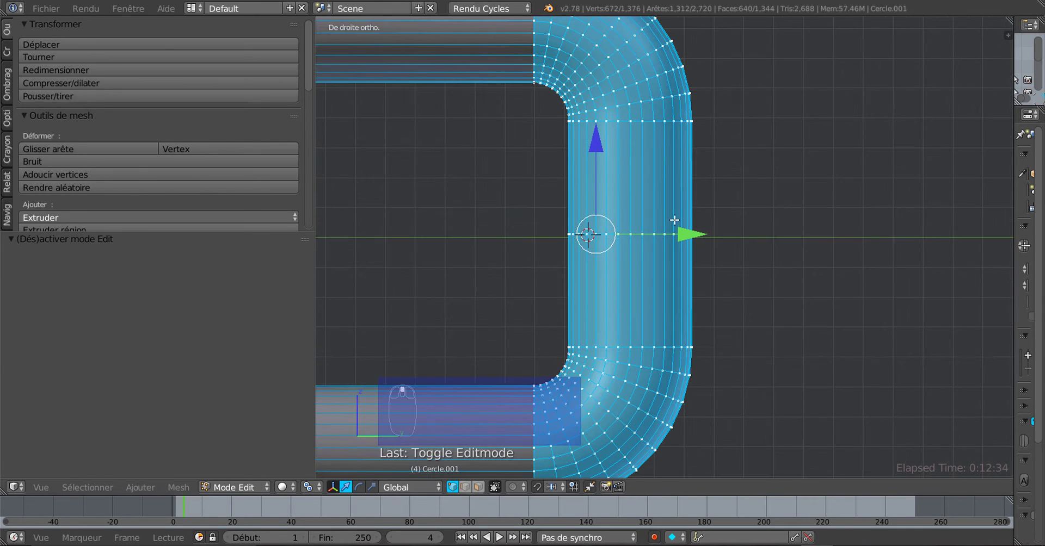
pyautogui.keyDown('alt'); pyautogui.click(648, 120); pyautogui.keyUp('alt')
pyautogui.scroll(-3, 677, 212)
pyautogui.moveTo(652, 88); pyautogui.dragTo(651, 99)
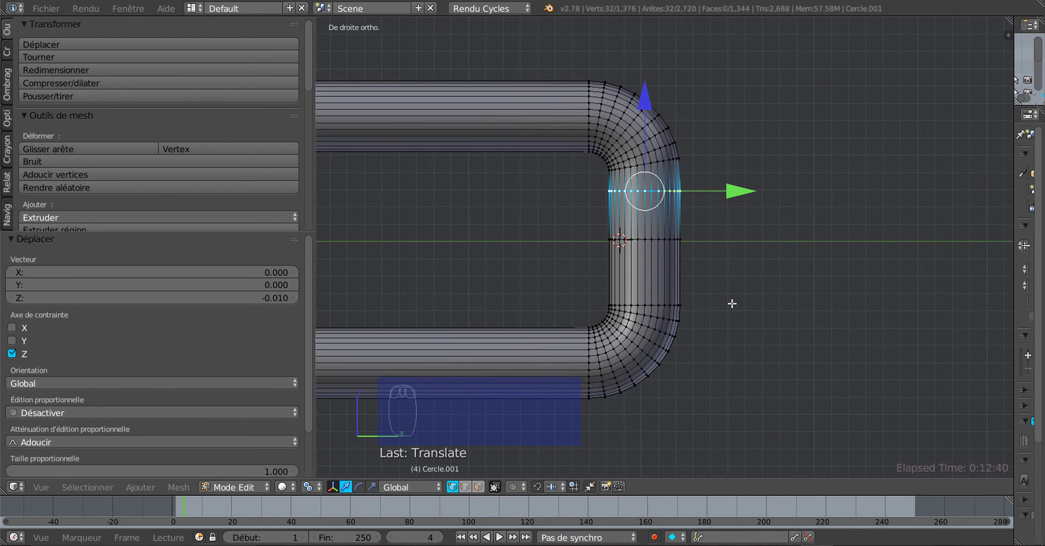
pyautogui.hotkey('ctrl', 'e')
pyautogui.hotkey('ctrl', 'z')
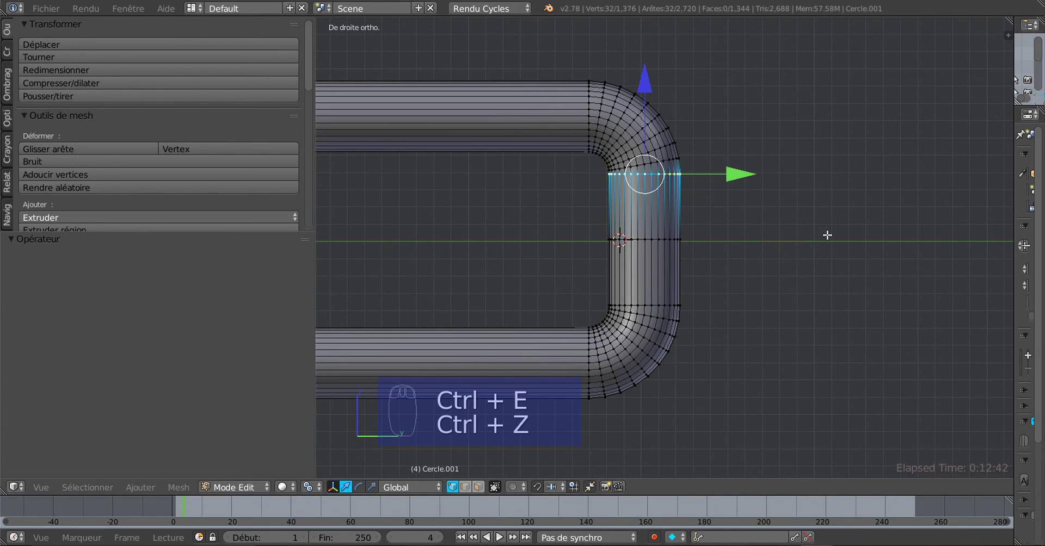
# Step: Add the lower edge loop of the end section to the selection, change the pivot point and scale both loops to 0.637 along Z
pyautogui.scroll(3, 760, 285)
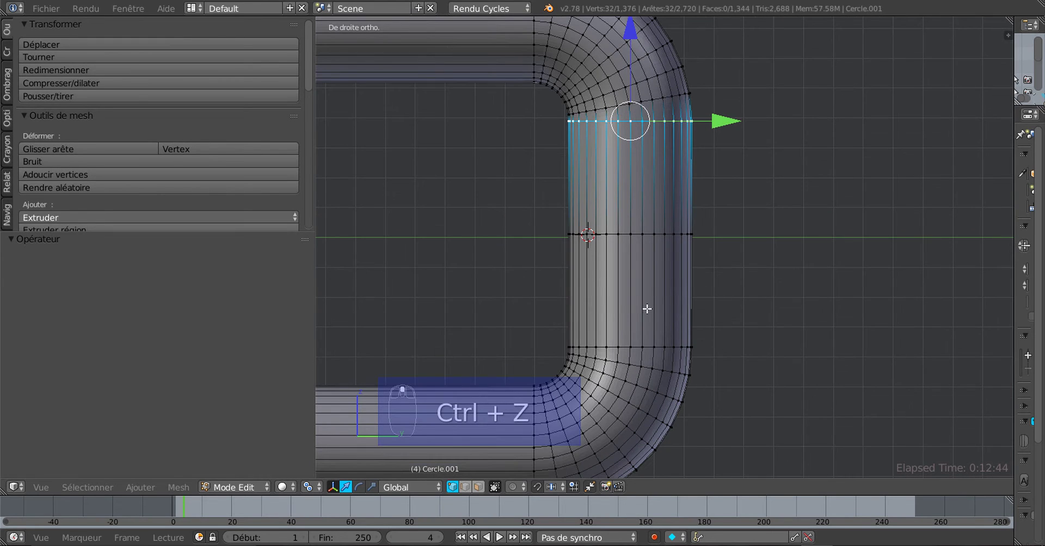
pyautogui.keyDown('alt'); pyautogui.keyDown('shift'); pyautogui.rightClick(647, 343); pyautogui.keyUp('shift'); pyautogui.keyUp('alt')
pyautogui.scroll(-2, 647, 342)
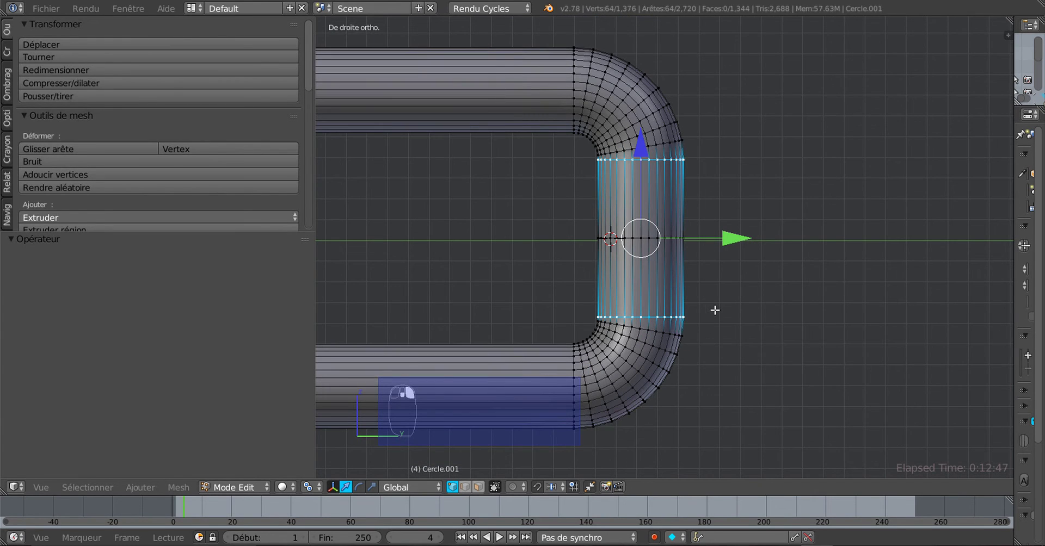
pyautogui.click(372, 486)
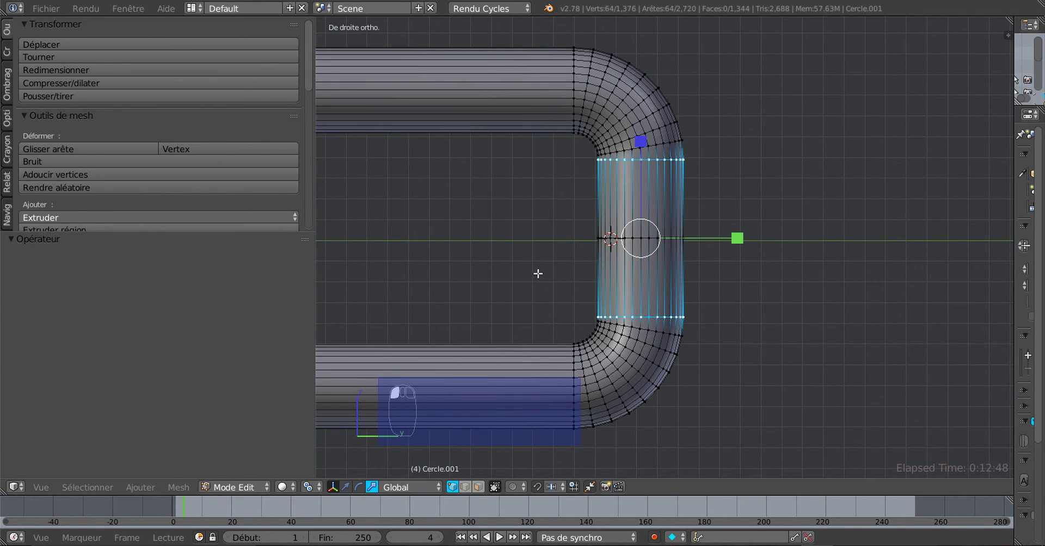
pyautogui.moveTo(638, 146); pyautogui.dragTo(644, 179)
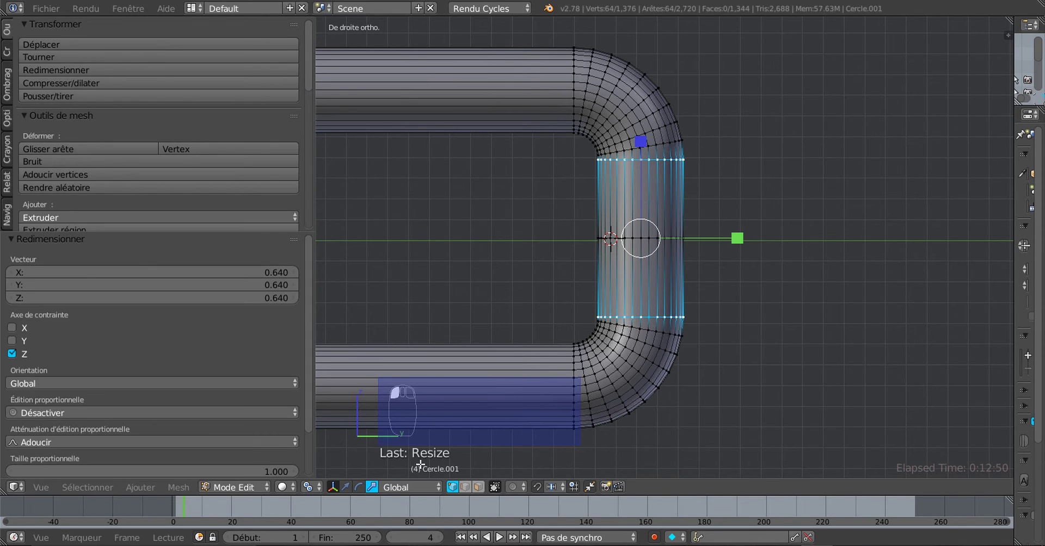
pyautogui.click(307, 487)
pyautogui.moveTo(641, 149); pyautogui.dragTo(646, 177)
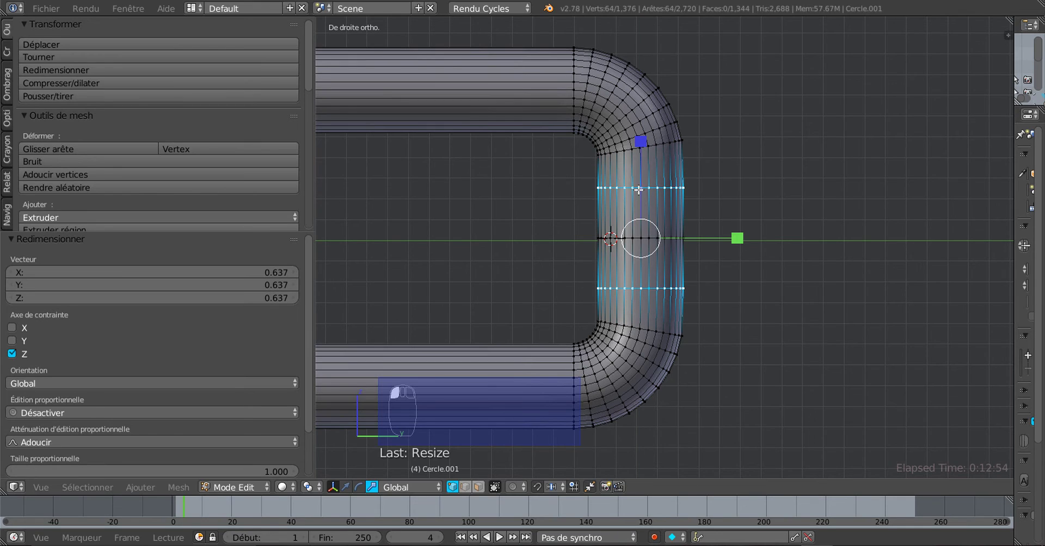
# Step: Select only the upper loop of the end section and rotate it about -25.28° in the right view
pyautogui.scroll(2, 659, 242)
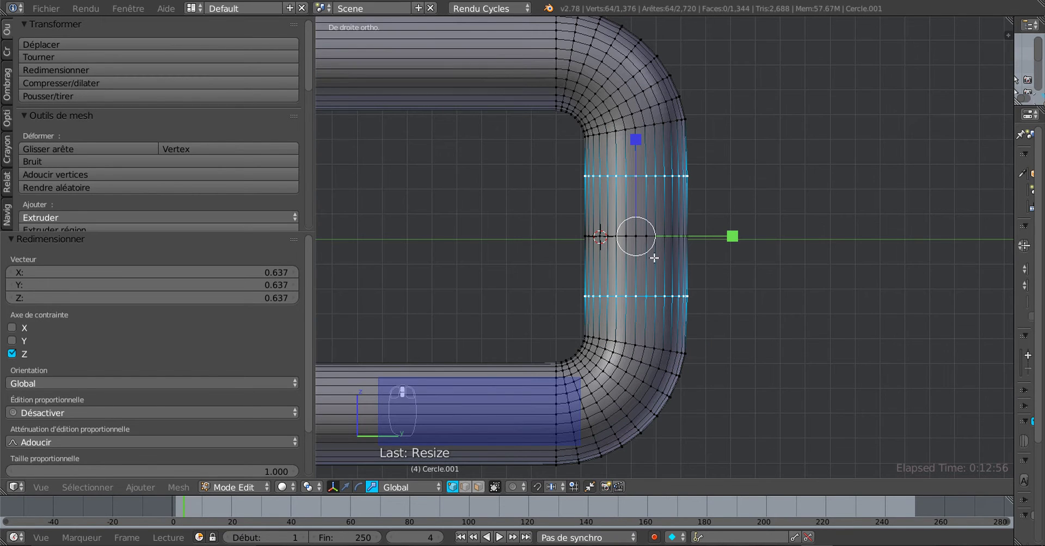
pyautogui.keyDown('alt'); pyautogui.click(650, 175); pyautogui.keyUp('alt')
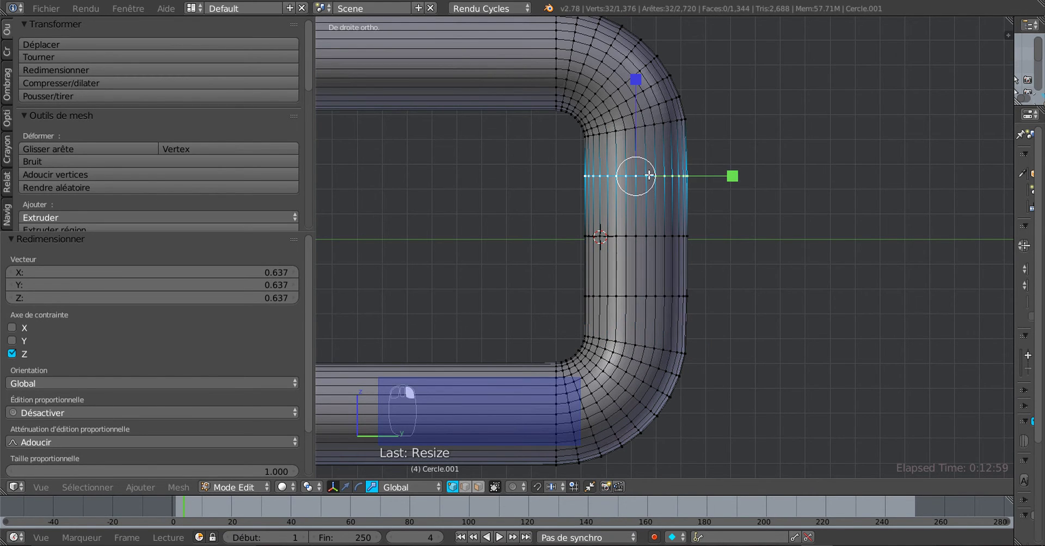
pyautogui.scroll(-2, 762, 291)
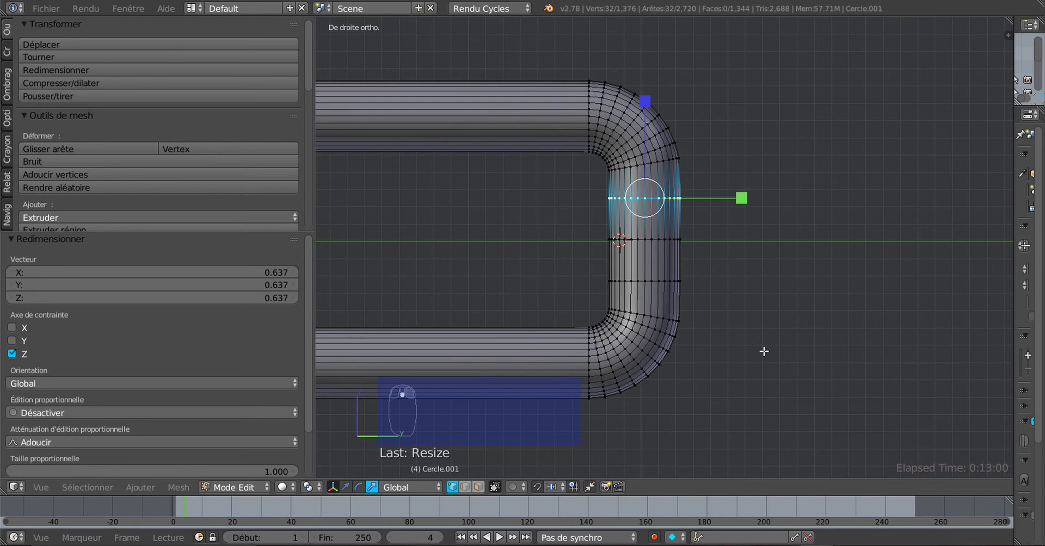
pyautogui.press('r')
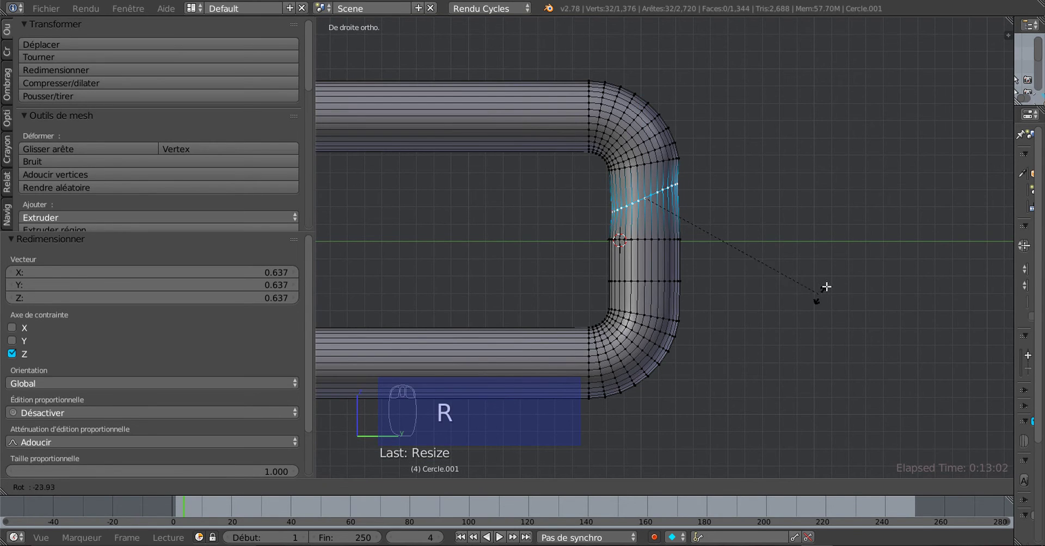
pyautogui.click(825, 292)
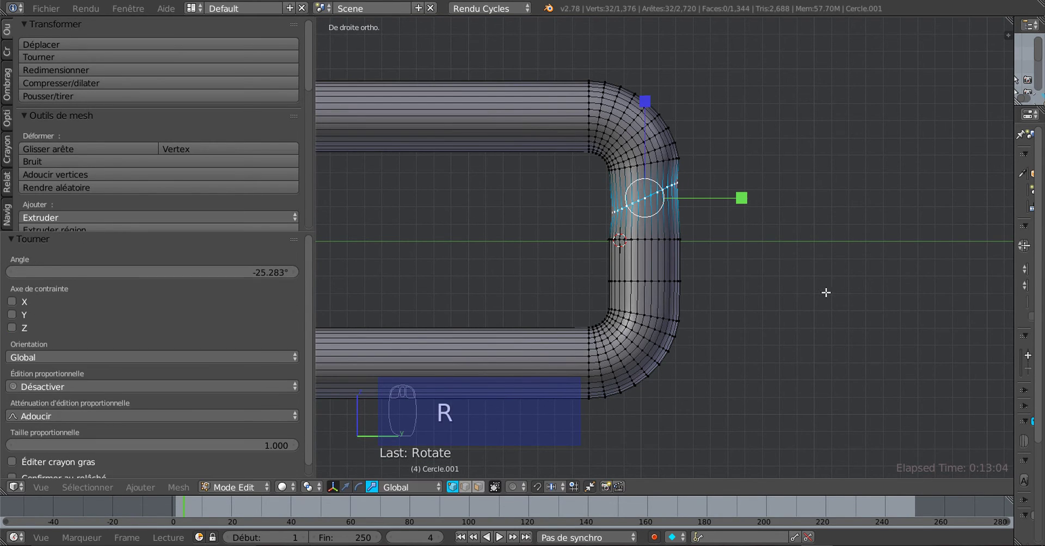
# Step: Select only the lower loop of the end section and tilt it the opposite way by about 18.05°
pyautogui.scroll(1, 656, 295)
pyautogui.keyDown('alt'); pyautogui.rightClick(648, 291); pyautogui.keyUp('alt')
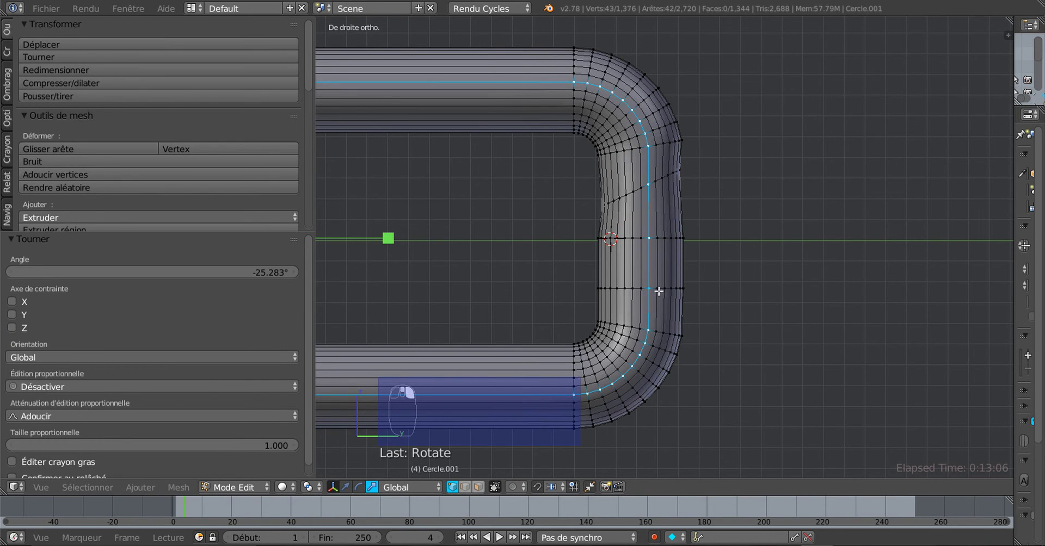
pyautogui.keyDown('alt'); pyautogui.rightClick(656, 289); pyautogui.keyUp('alt')
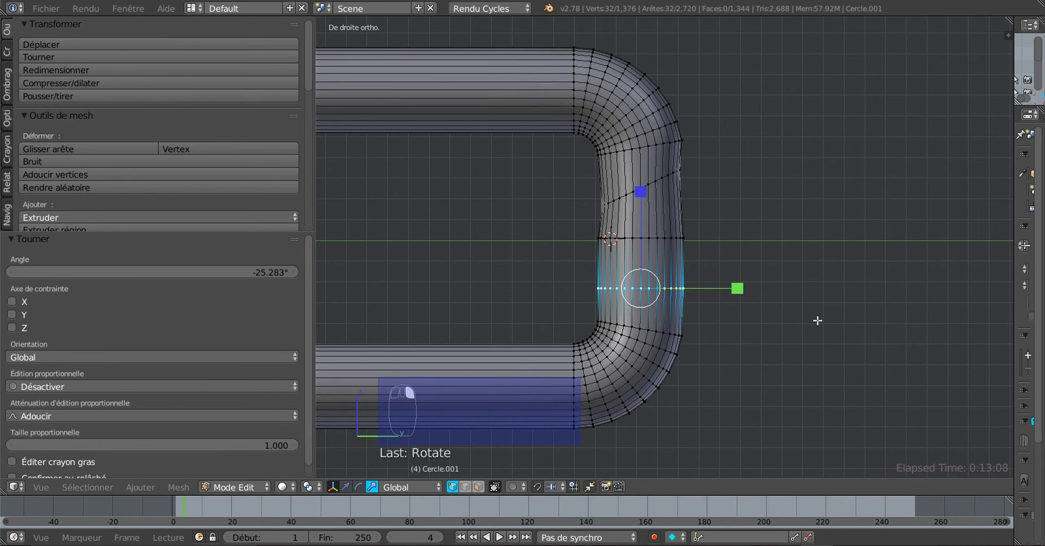
pyautogui.press('r')
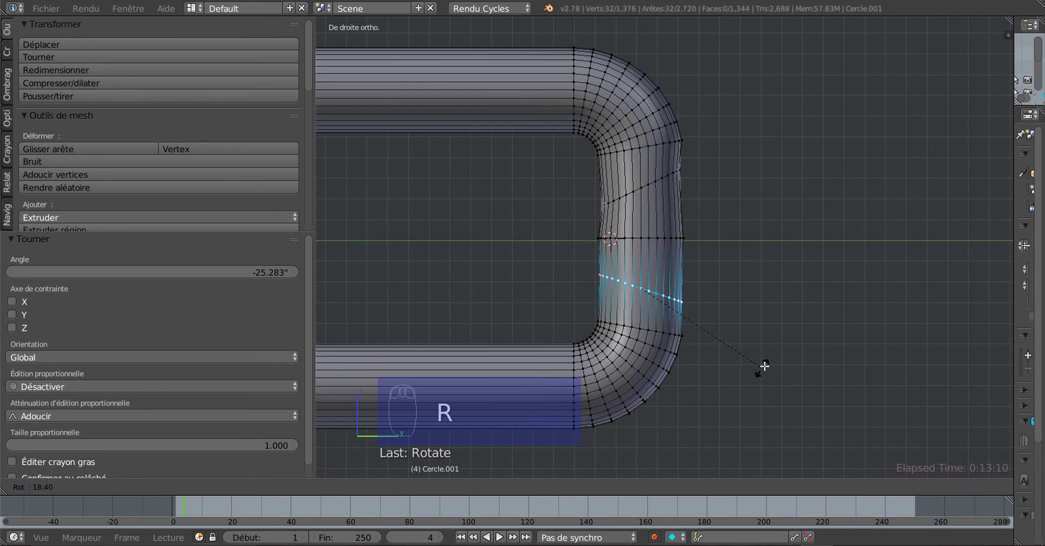
pyautogui.click(763, 368)
# Step: Select the middle loop of the end section and move it outward 0.018 along Y to form a point
pyautogui.scroll(1, 672, 273)
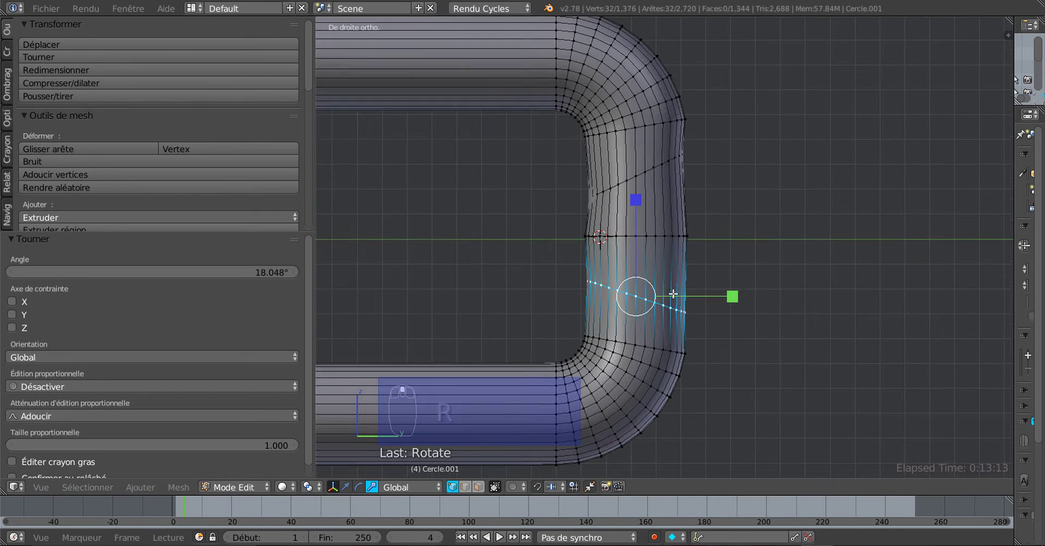
pyautogui.keyDown('alt'); pyautogui.rightClick(653, 237); pyautogui.keyUp('alt')
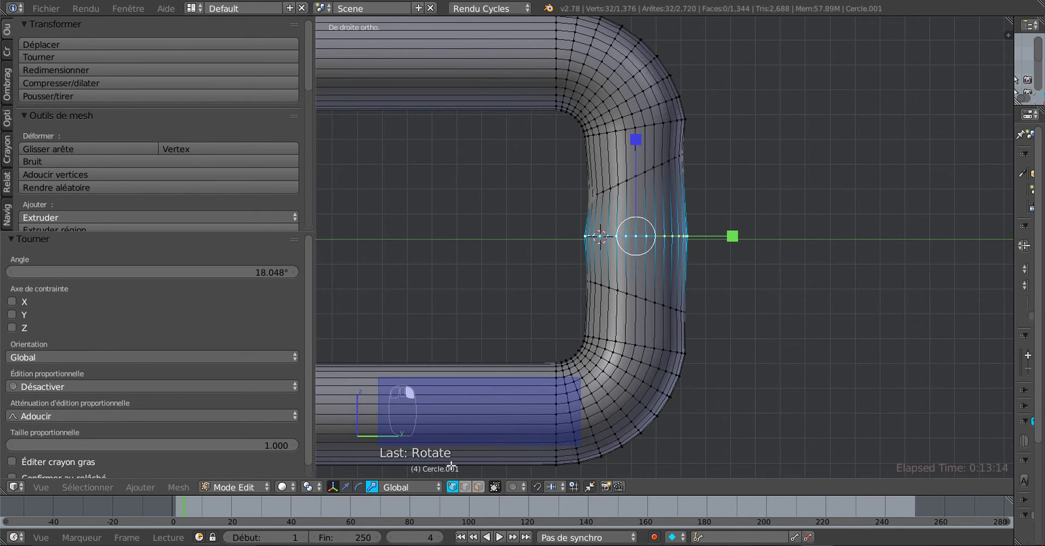
pyautogui.click(347, 486)
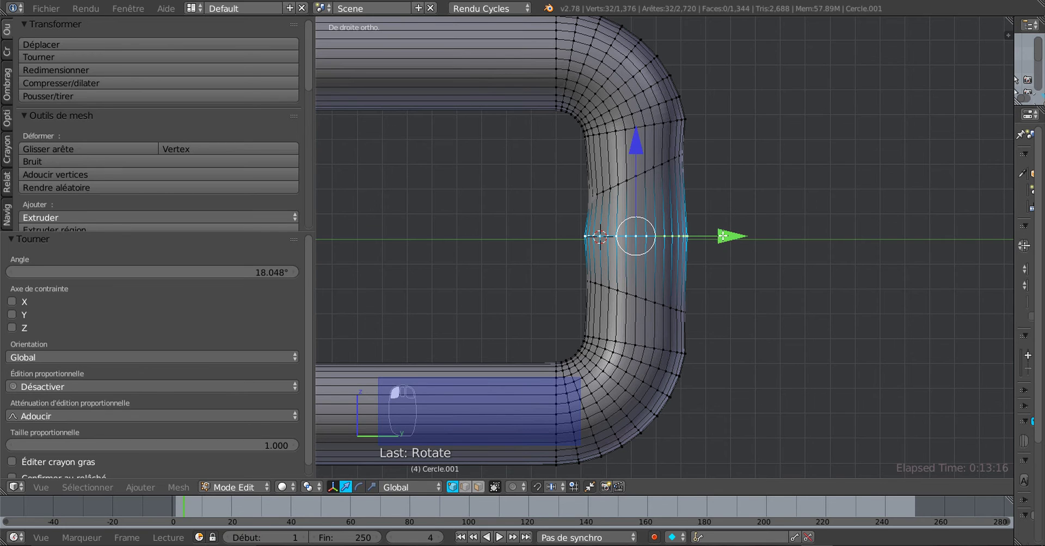
pyautogui.moveTo(726, 236); pyautogui.dragTo(764, 230)
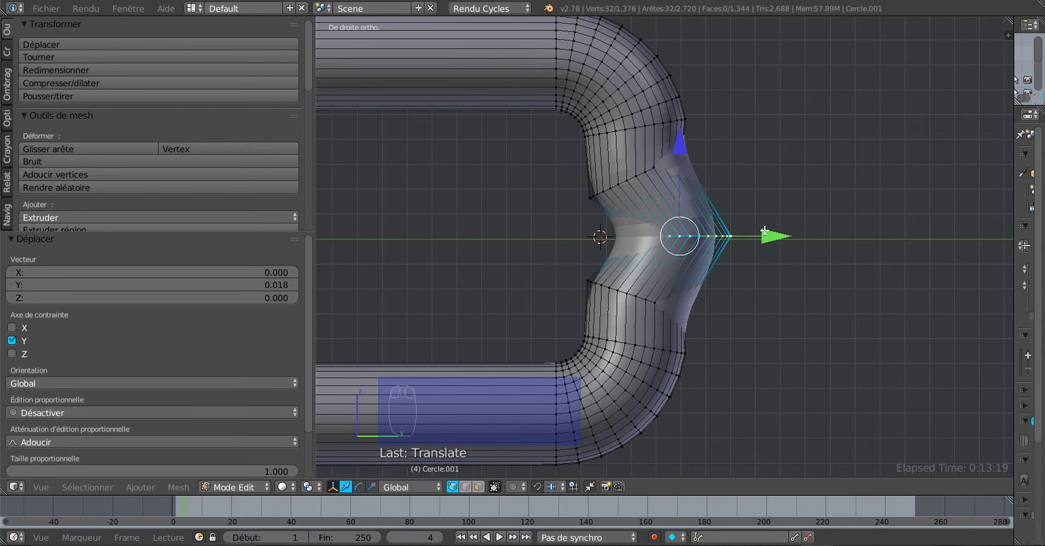
# Step: Add the two tilted neighbouring loops to the selection and nudge all three slightly outward along Y
pyautogui.scroll(1, 641, 199)
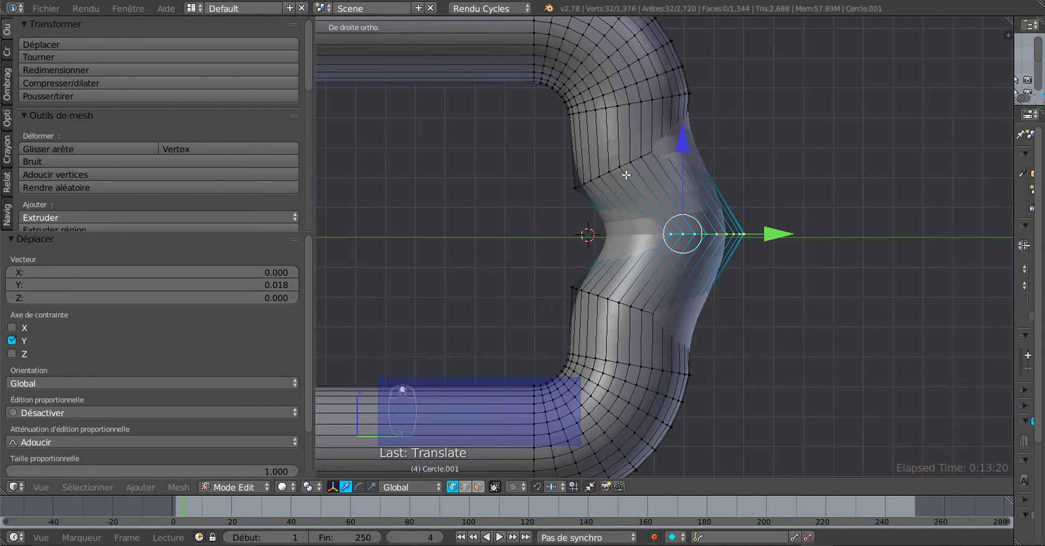
pyautogui.keyDown('alt'); pyautogui.keyDown('shift'); pyautogui.rightClick(622, 172); pyautogui.keyUp('shift'); pyautogui.keyUp('alt')
pyautogui.keyDown('alt'); pyautogui.keyDown('shift'); pyautogui.rightClick(625, 302); pyautogui.keyUp('shift'); pyautogui.keyUp('alt')
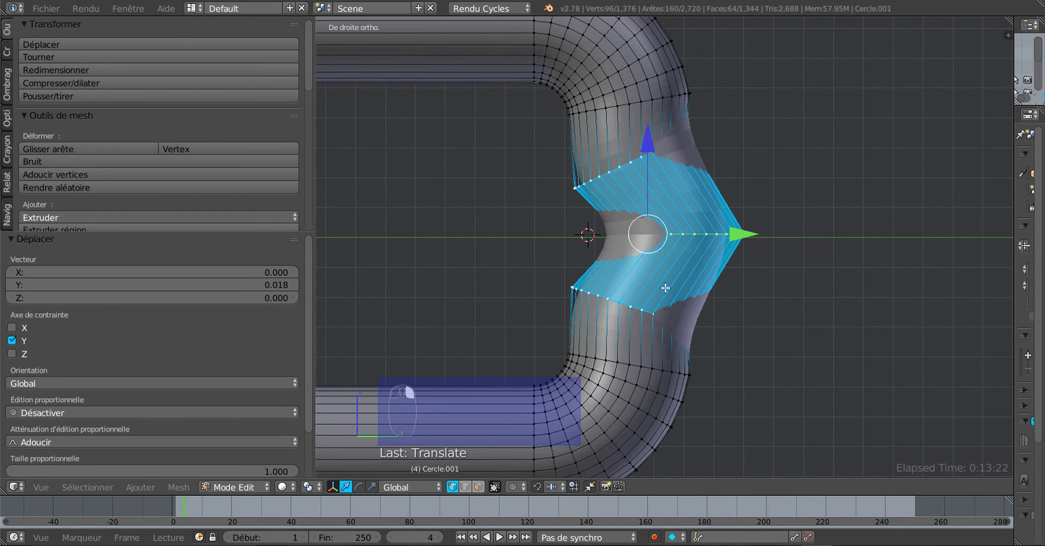
pyautogui.moveTo(748, 233); pyautogui.dragTo(751, 233)
# Step: Return to Object mode, apply smooth shading to the shackle and examine its bent outer end beside the shank
pyautogui.scroll(-2, 752, 240)
pyautogui.moveTo(753, 248); pyautogui.dragTo(670, 270, button='middle')
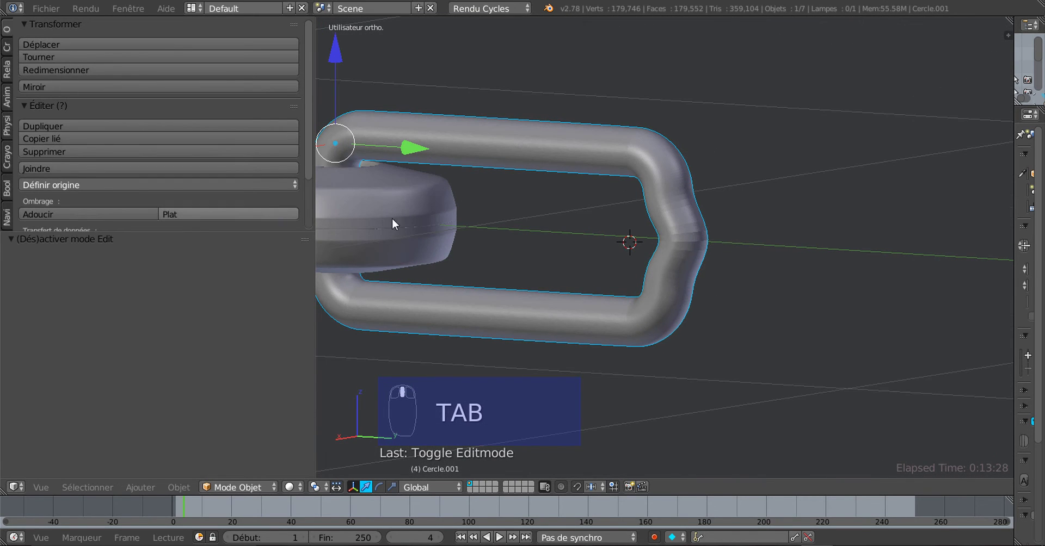
pyautogui.click(51, 171)
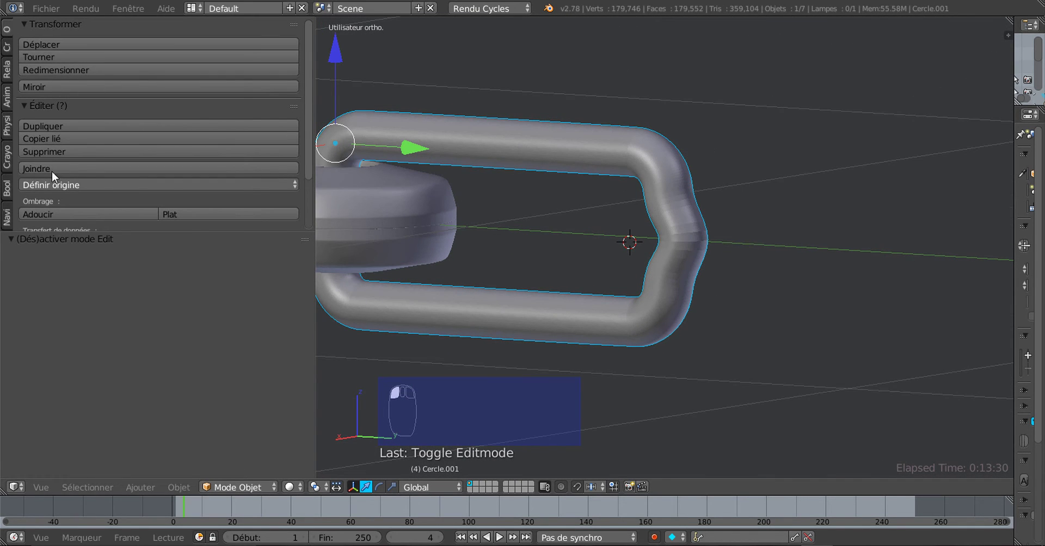
pyautogui.click(47, 214)
pyautogui.scroll(-4, 778, 244)
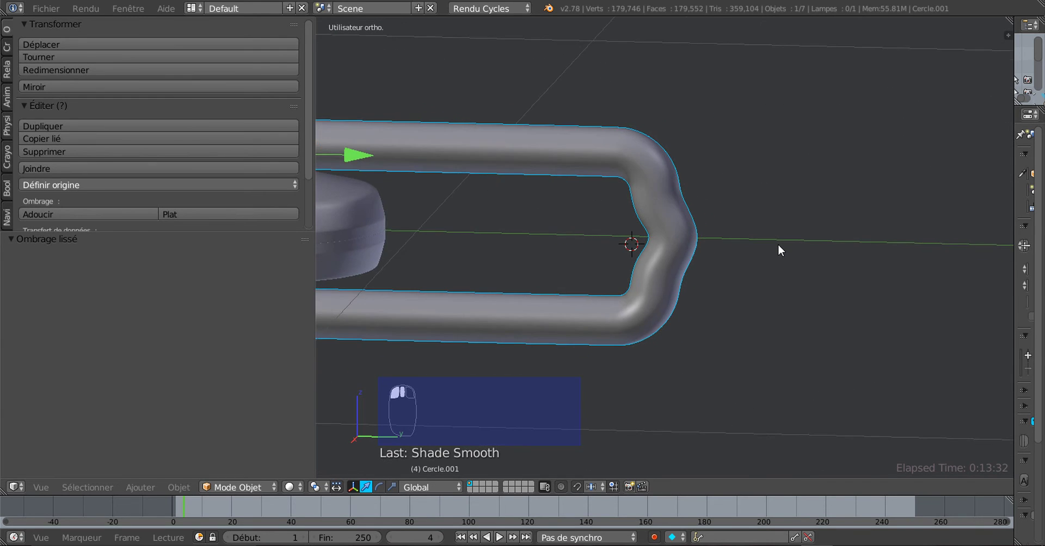
pyautogui.press('Tab')
pyautogui.press('Tab')
pyautogui.scroll(-3, 708, 257)
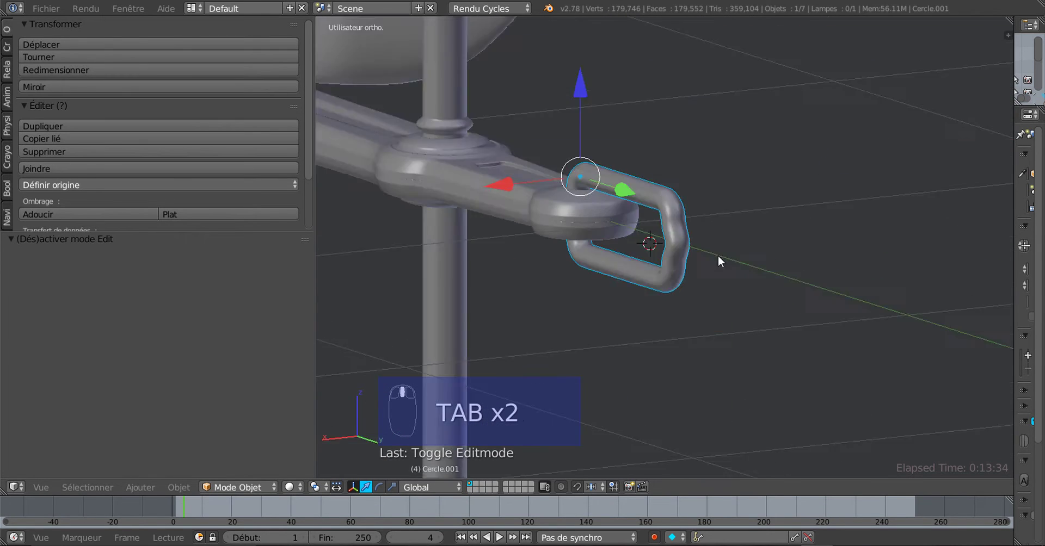
pyautogui.scroll(3, 769, 259)
pyautogui.moveTo(770, 260); pyautogui.dragTo(689, 258, button='middle')
# Step: Enter Edit mode on the shackle and add one centred loop cut around each of its two long bars
pyautogui.press('Tab')
pyautogui.scroll(-2, 637, 235)
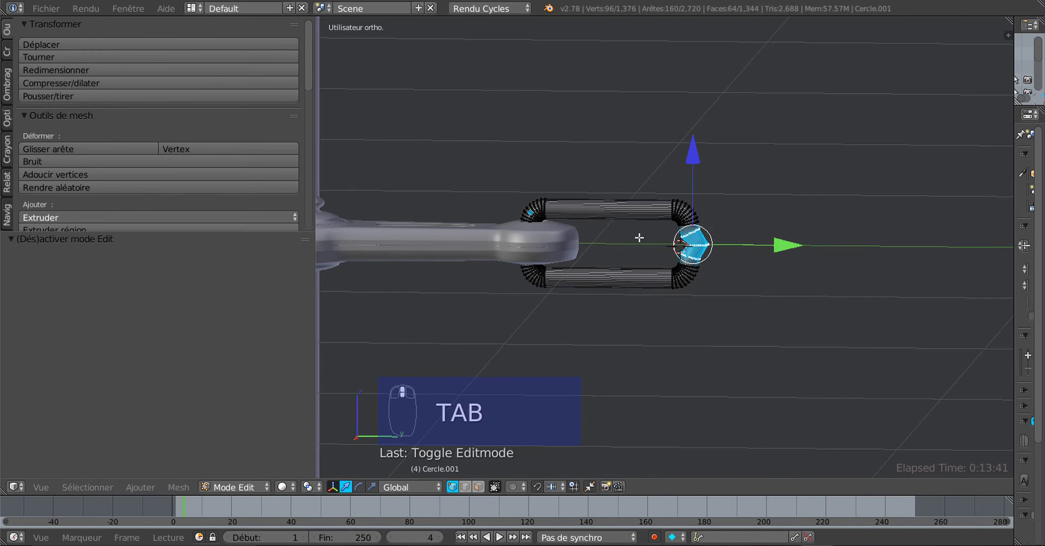
pyautogui.scroll(5, 630, 227)
pyautogui.scroll(1, 552, 156)
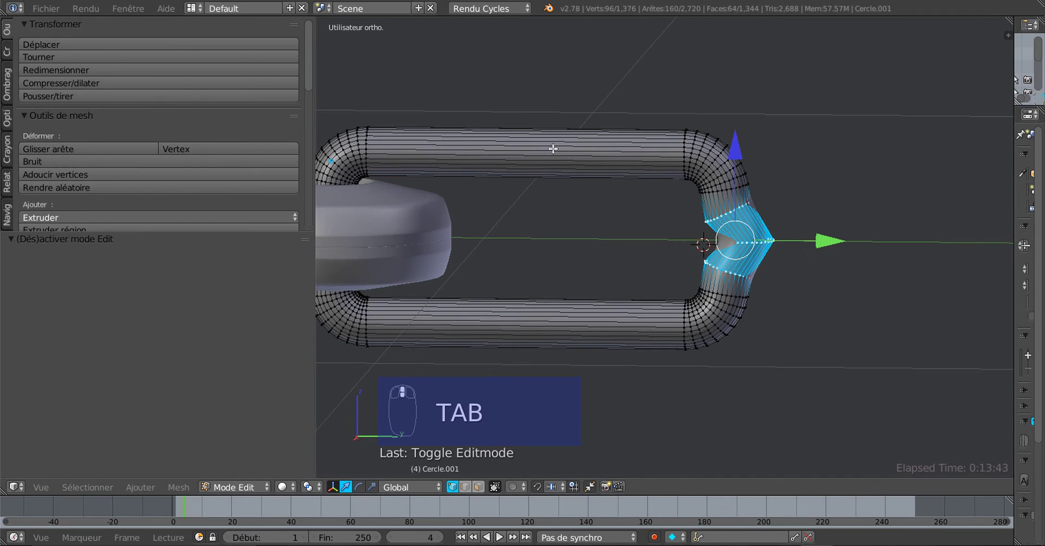
pyautogui.hotkey('ctrl', 'r')
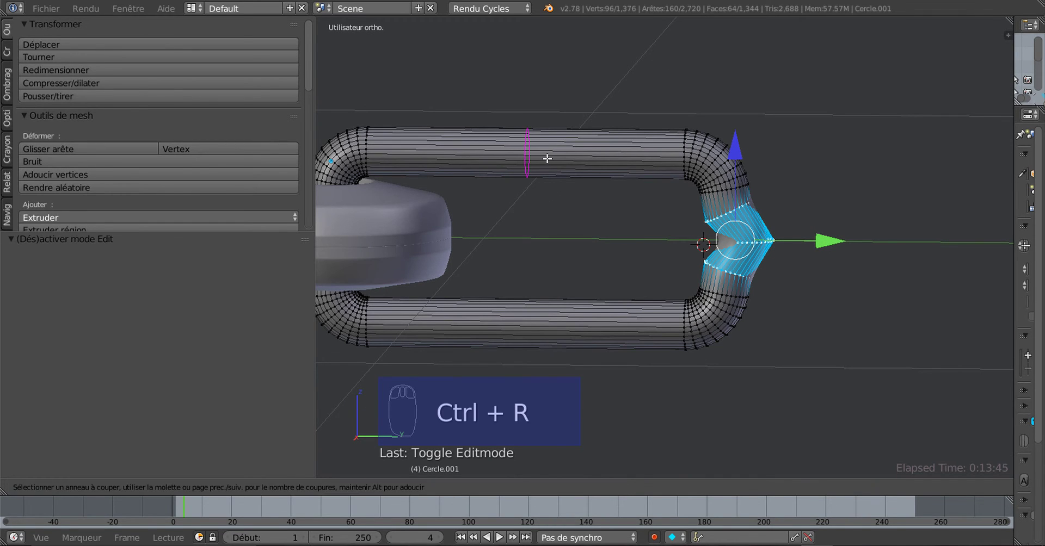
pyautogui.click(545, 158)
pyautogui.rightClick(546, 174)
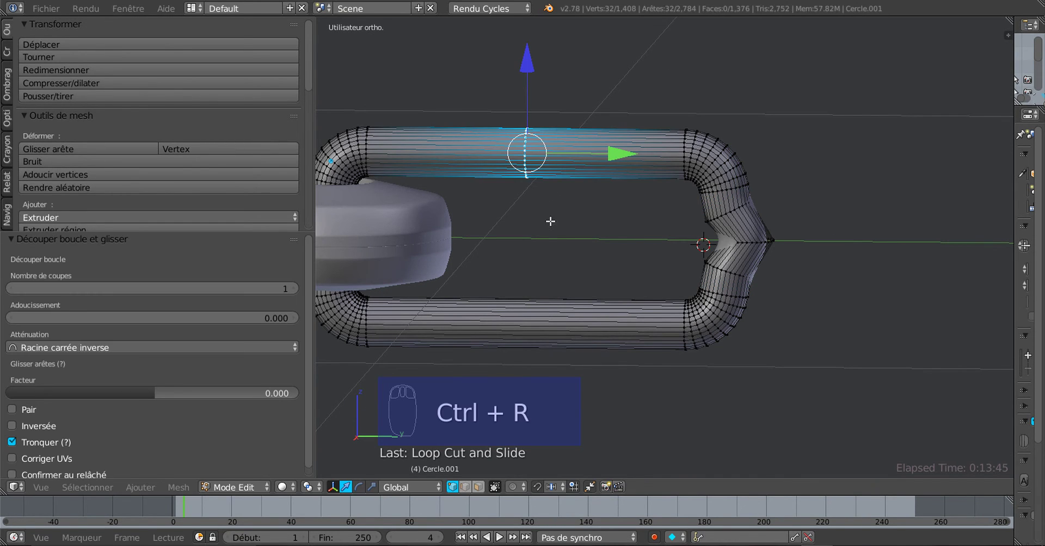
pyautogui.hotkey('ctrl', 'r')
pyautogui.click(553, 317)
pyautogui.rightClick(550, 304)
# Step: Try to bulge both long bars outward by selecting their two middle loops and scaling them along Z in side view
pyautogui.scroll(3, 526, 163)
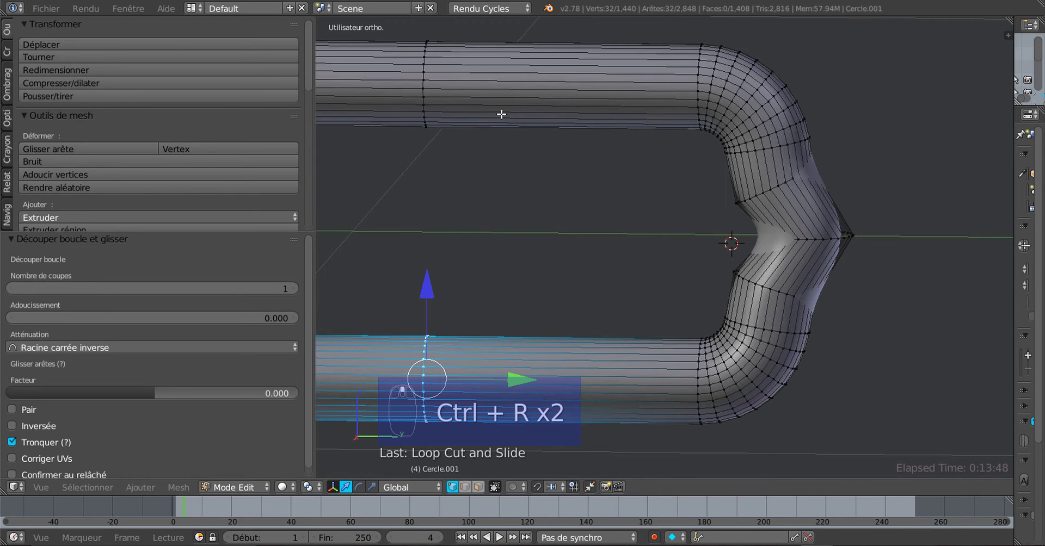
pyautogui.keyDown('alt'); pyautogui.keyDown('shift'); pyautogui.rightClick(426, 78); pyautogui.keyUp('shift'); pyautogui.keyUp('alt')
pyautogui.moveTo(463, 109); pyautogui.dragTo(490, 135, button='middle')
pyautogui.scroll(-3, 588, 207)
pyautogui.moveTo(642, 260); pyautogui.dragTo(664, 268, button='middle')
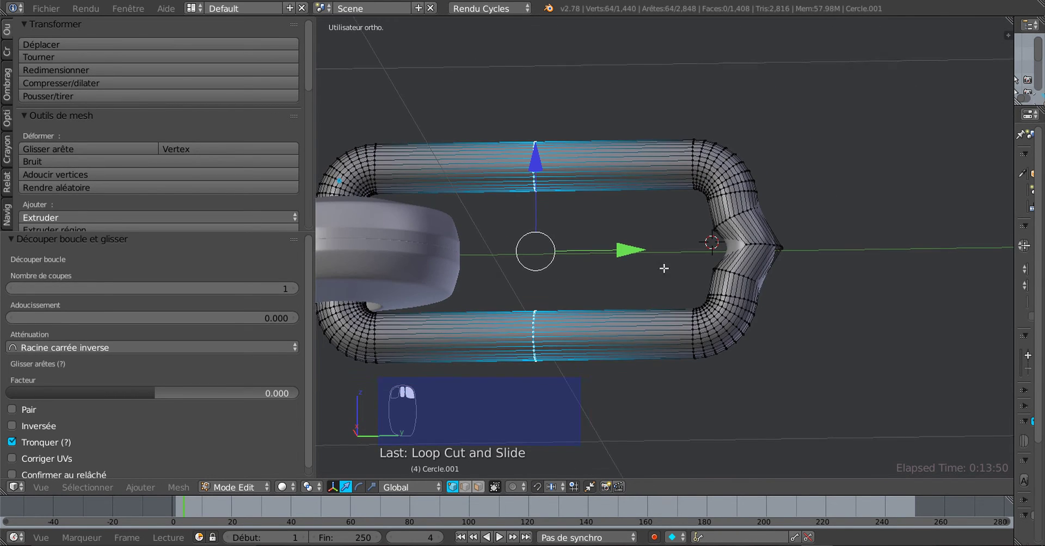
pyautogui.press('KP_3')
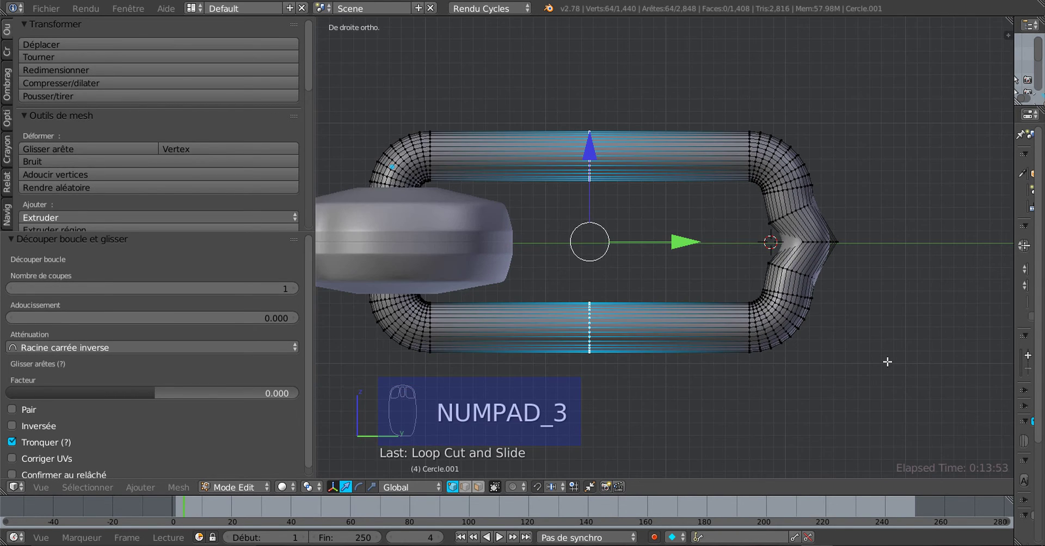
pyautogui.click(369, 486)
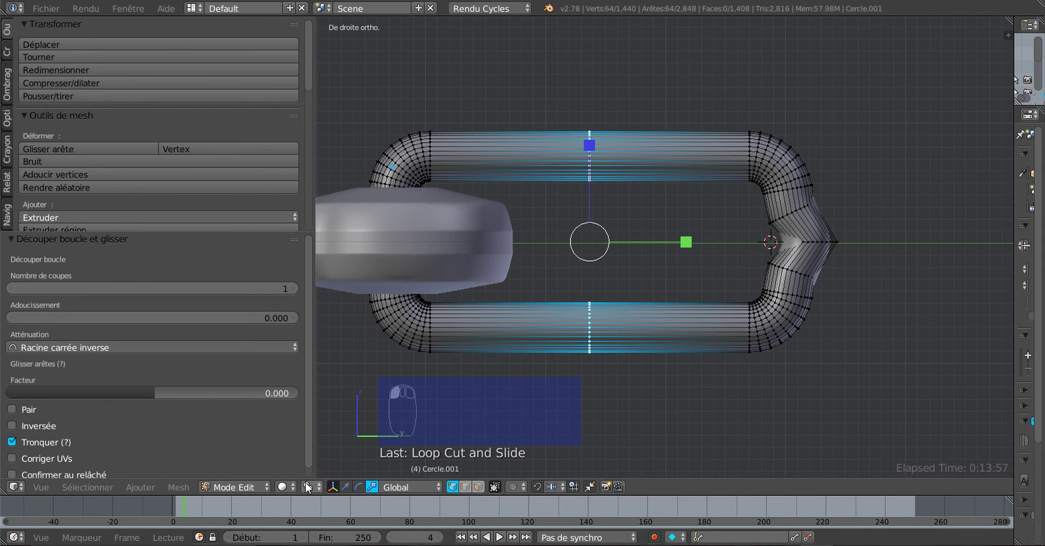
pyautogui.moveTo(590, 146); pyautogui.dragTo(602, 101)
pyautogui.press('Tab')
pyautogui.scroll(-3, 608, 204)
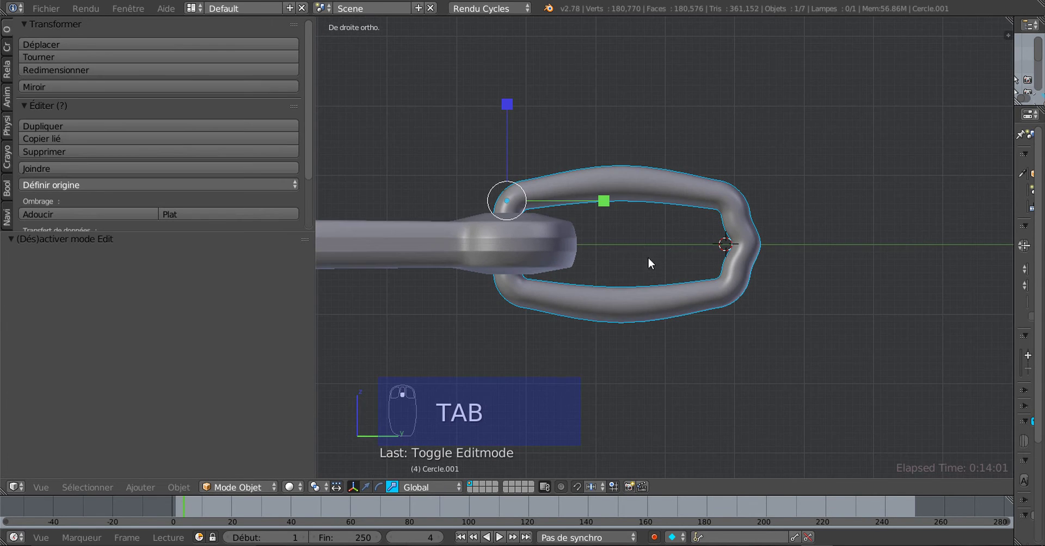
# Step: Undo the Z scaling of the bars' middle loops and return to Object mode
pyautogui.moveTo(649, 262); pyautogui.dragTo(608, 331, button='middle')
pyautogui.press('KP_1')
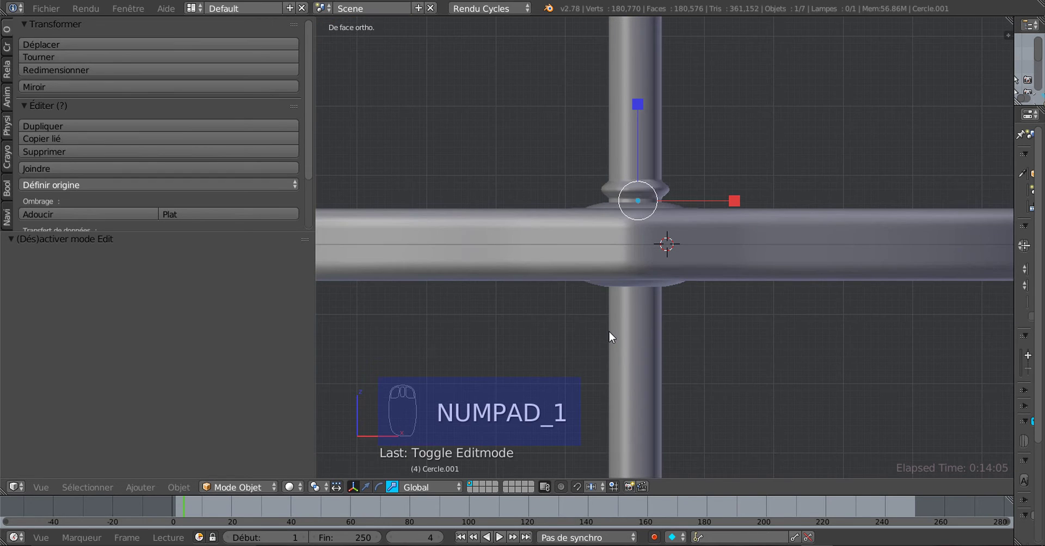
pyautogui.press('KP_3')
pyautogui.press('Tab')
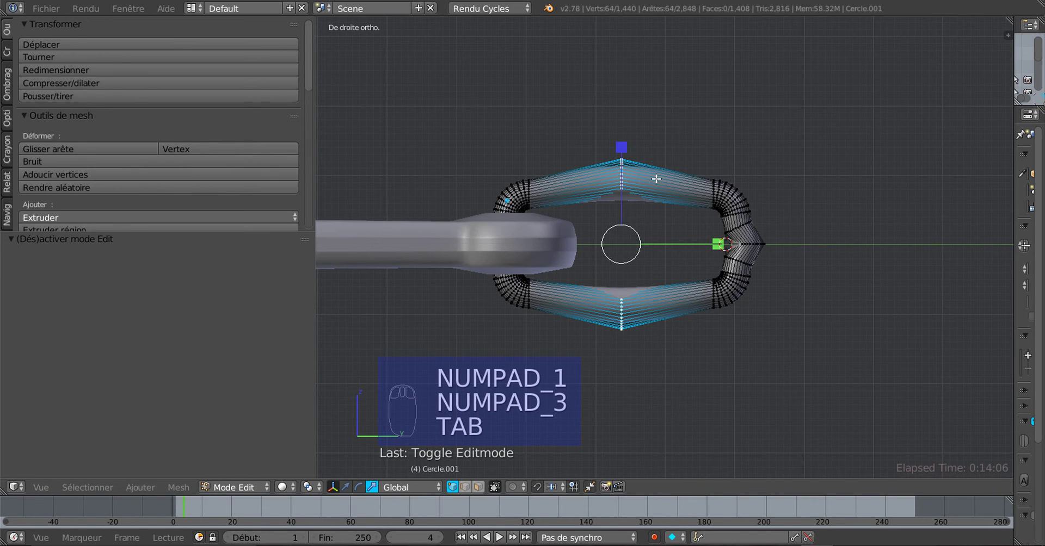
pyautogui.hotkey('ctrl', 'z')
pyautogui.hotkey('ctrl', 'z')
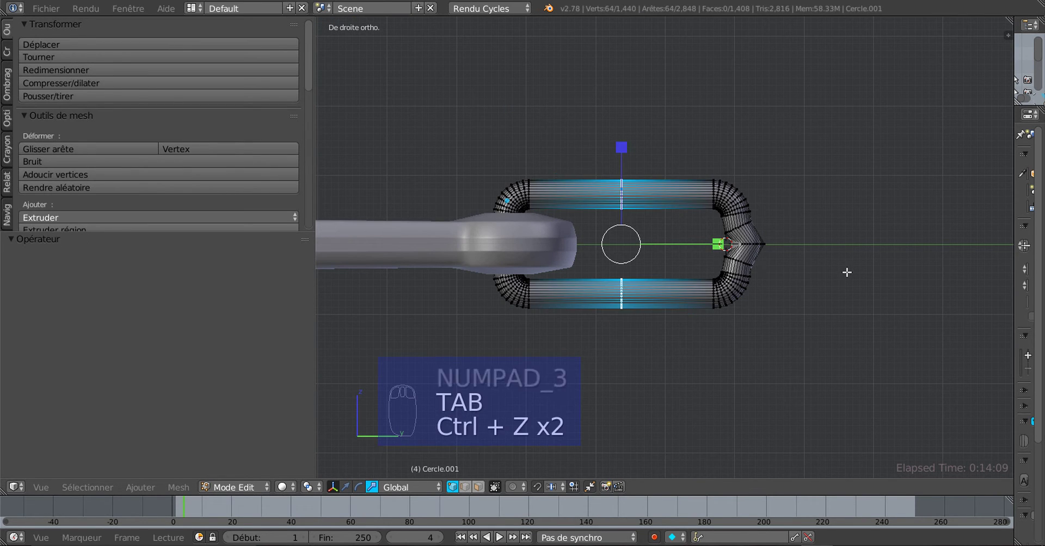
pyautogui.press('Tab')
# Step: Examine the straight-barred shackle in the shank's end hole from several angles, close up and against the whole anchor
pyautogui.scroll(-2, 674, 292)
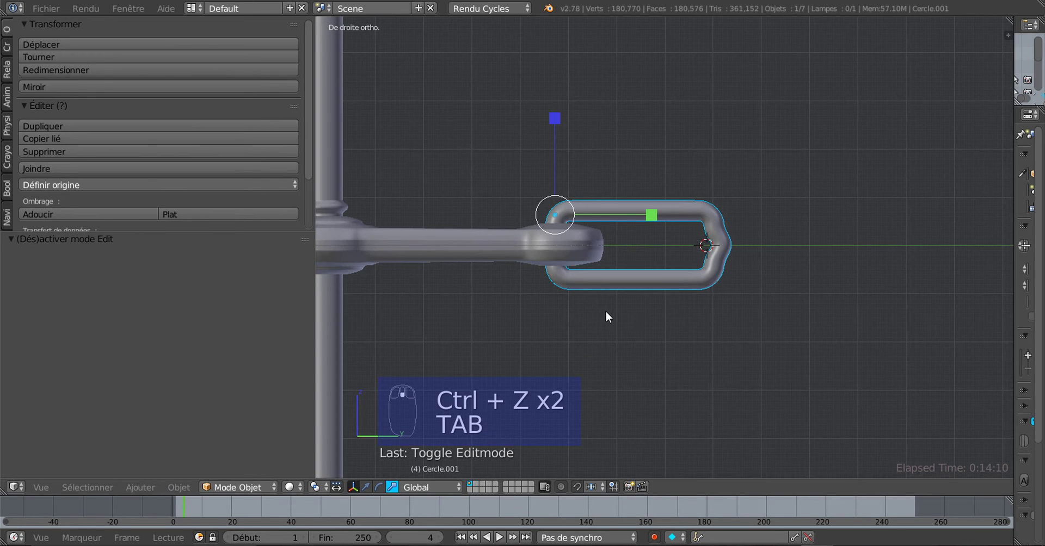
pyautogui.moveTo(608, 317); pyautogui.dragTo(765, 317, button='middle')
pyautogui.moveTo(775, 282); pyautogui.dragTo(638, 286, button='middle')
pyautogui.scroll(2, 794, 266)
pyautogui.press('Tab')
pyautogui.press('Tab')
pyautogui.scroll(3, 750, 269)
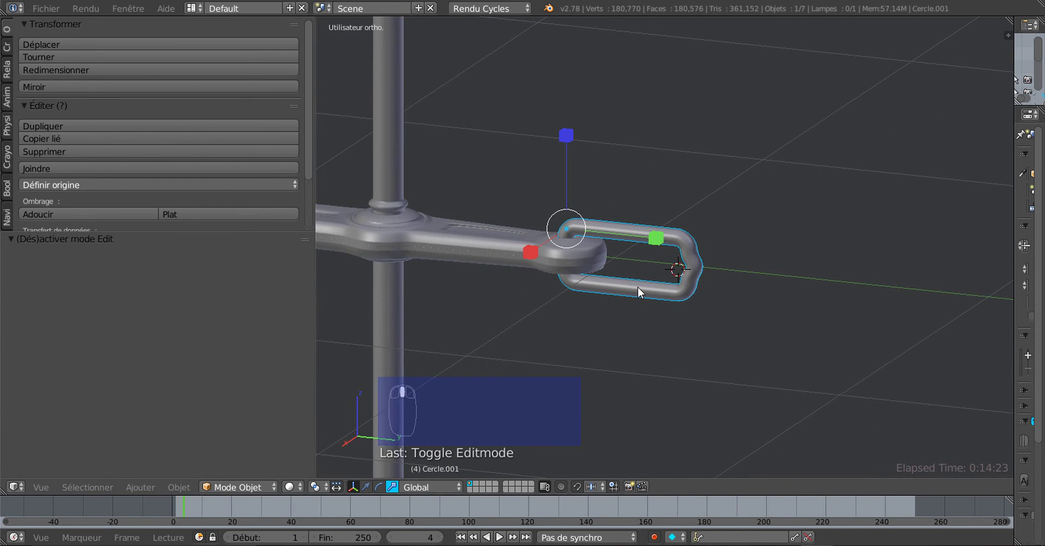
pyautogui.scroll(2, 638, 287)
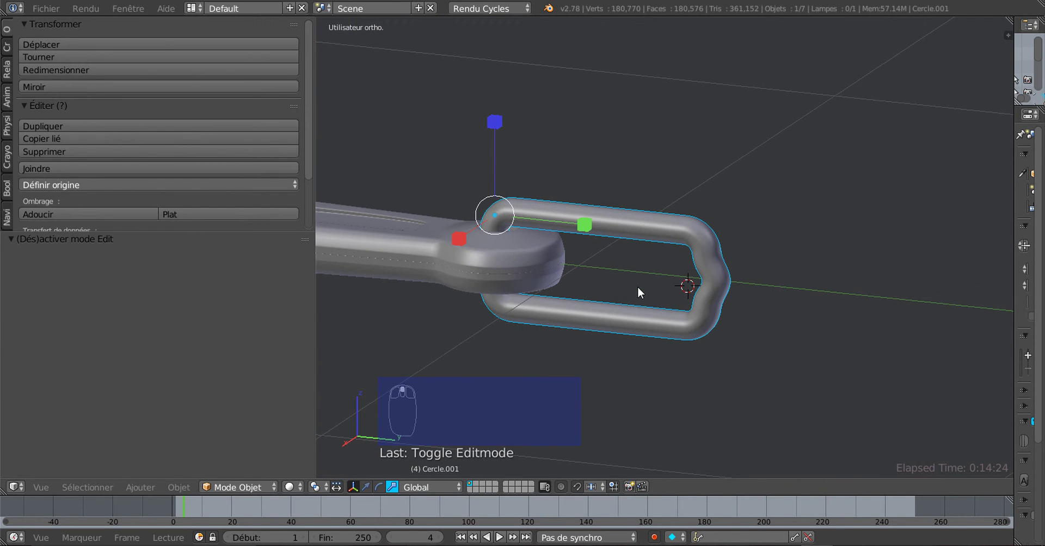
pyautogui.scroll(-4, 638, 286)
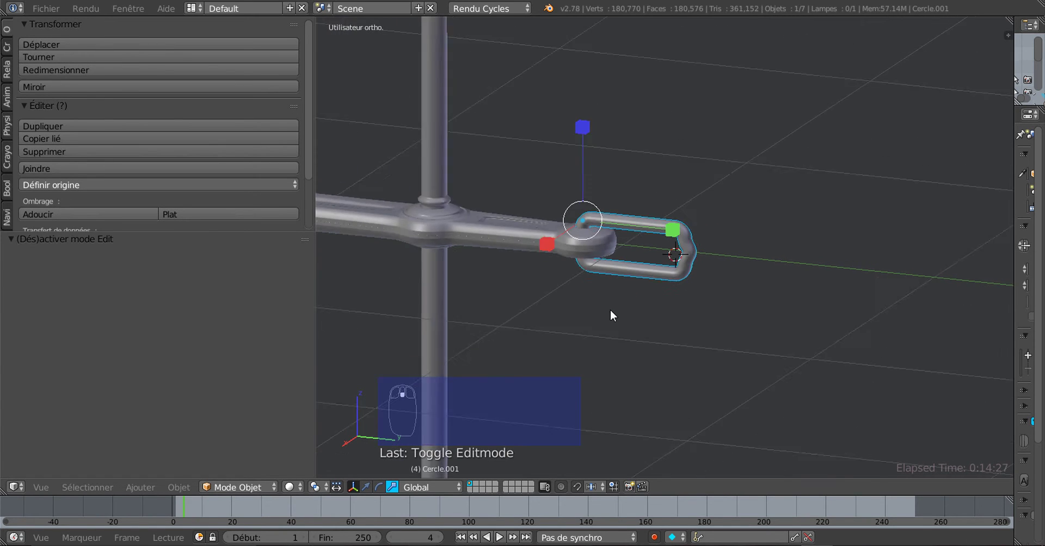
pyautogui.keyDown('shift'); pyautogui.moveTo(723, 311); pyautogui.dragTo(810, 305, button='middle'); pyautogui.keyUp('shift')
pyautogui.scroll(2, 768, 293)
pyautogui.scroll(-4, 773, 289)
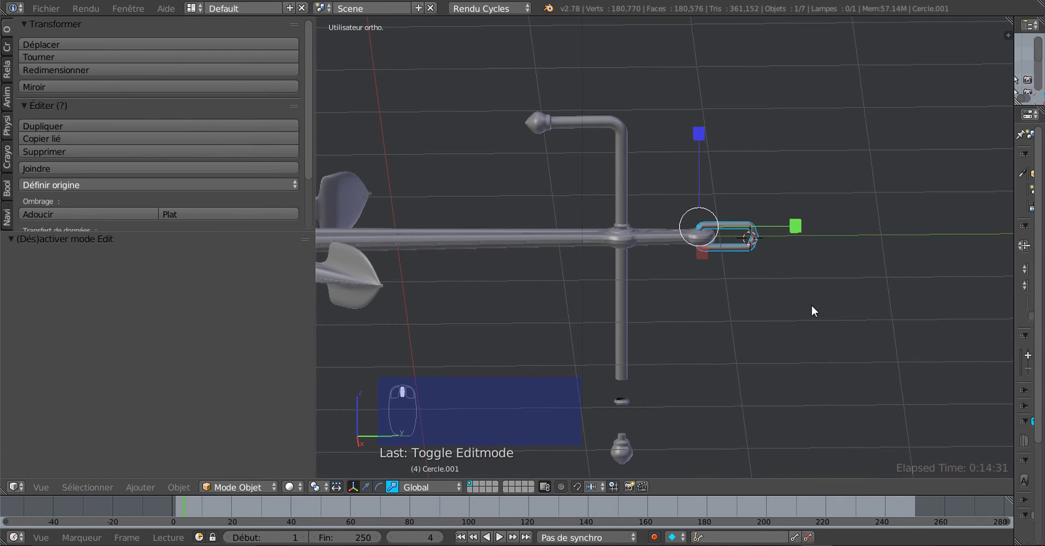
pyautogui.scroll(2, 808, 305)
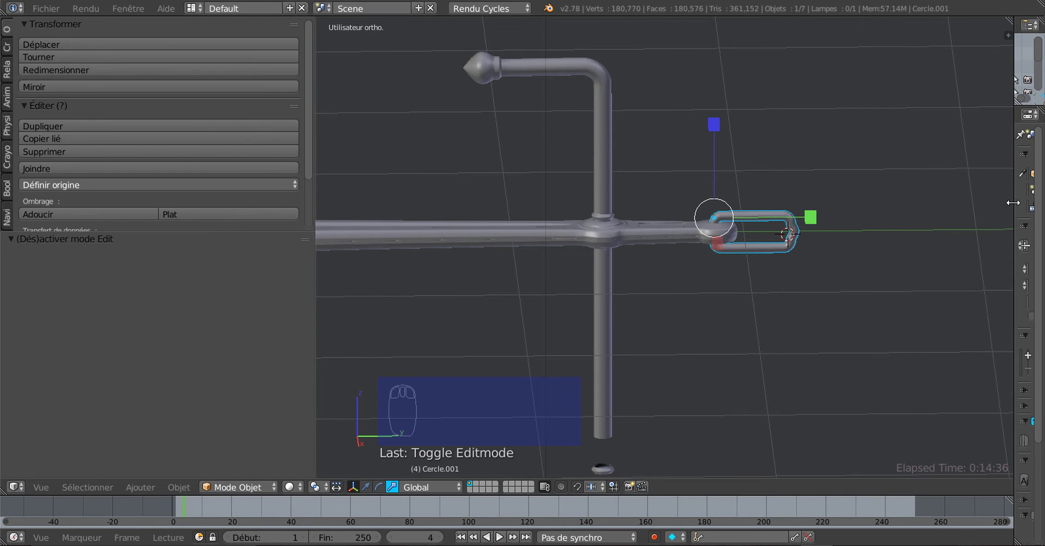
# Step: Show the 3D view's properties region and rename the shackle object "maillon chaine"
pyautogui.moveTo(1013, 201); pyautogui.dragTo(936, 228)
pyautogui.press('n')
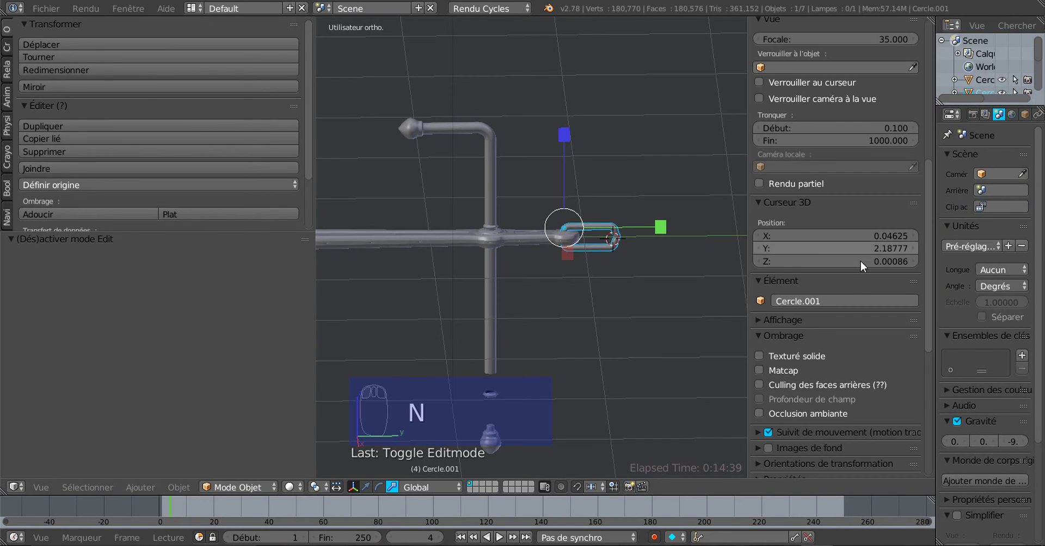
pyautogui.click(832, 299)
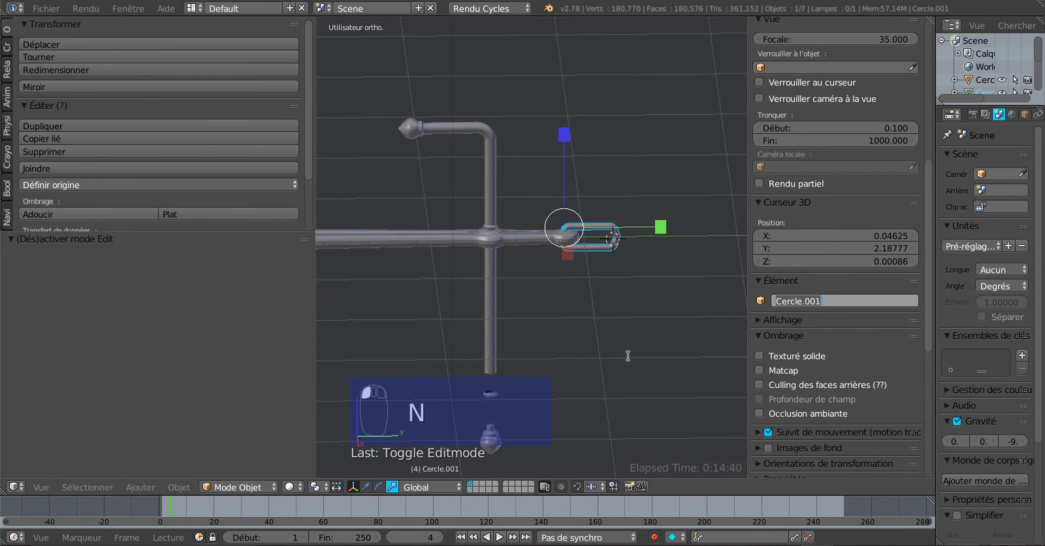
pyautogui.press('BackSpace')
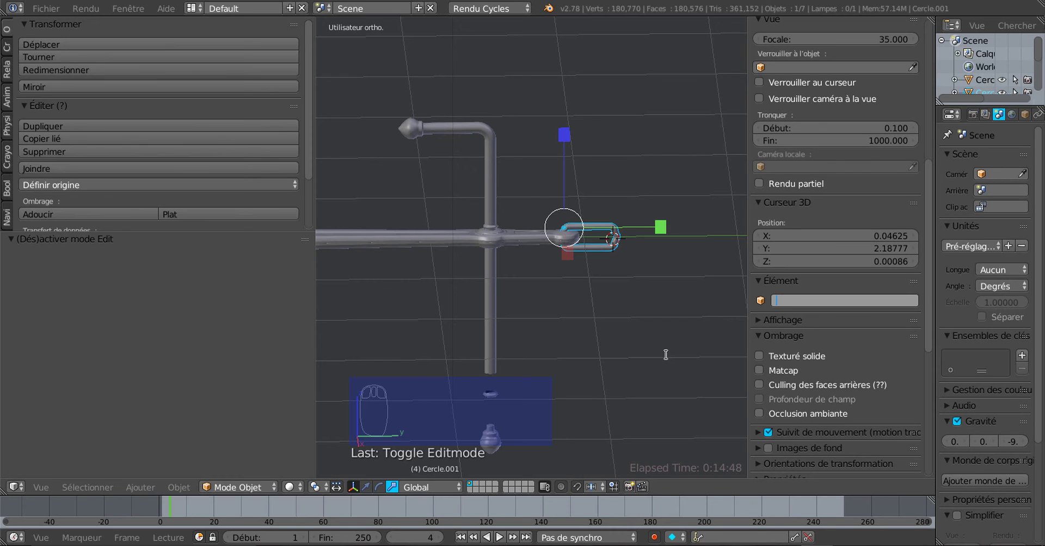
pyautogui.write('MAILLO')
pyautogui.press('BackSpace')
pyautogui.press('BackSpace')
pyautogui.press('BackSpace')
pyautogui.press('BackSpace')
pyautogui.press('BackSpace')
pyautogui.press('BackSpace')
pyautogui.press('BackSpace')
pyautogui.write('maillon ch')
pyautogui.click(839, 281)
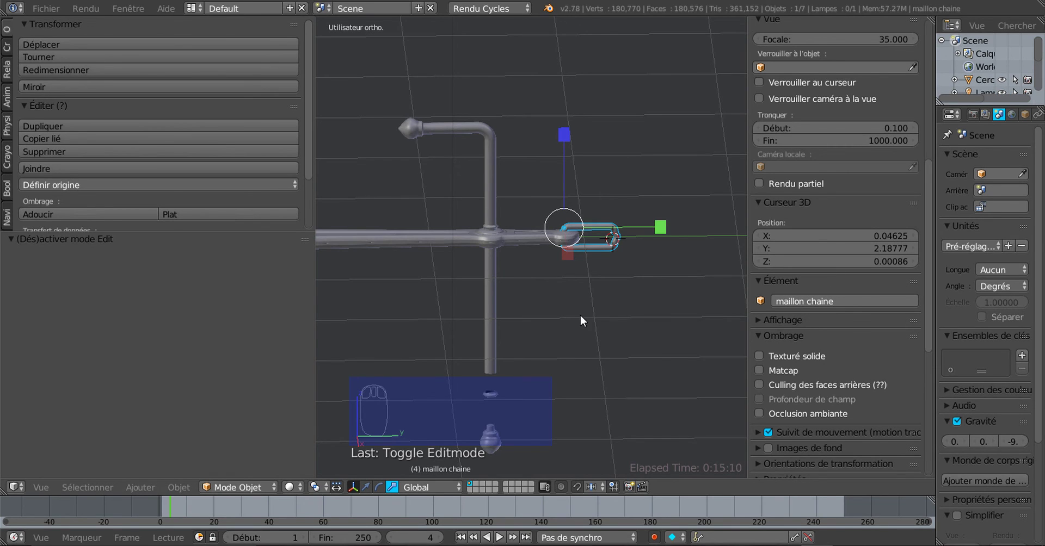
# Step: Save the scene to the Desktop as a new file named "demi ancre + barre n5.blend"
pyautogui.click(43, 9)
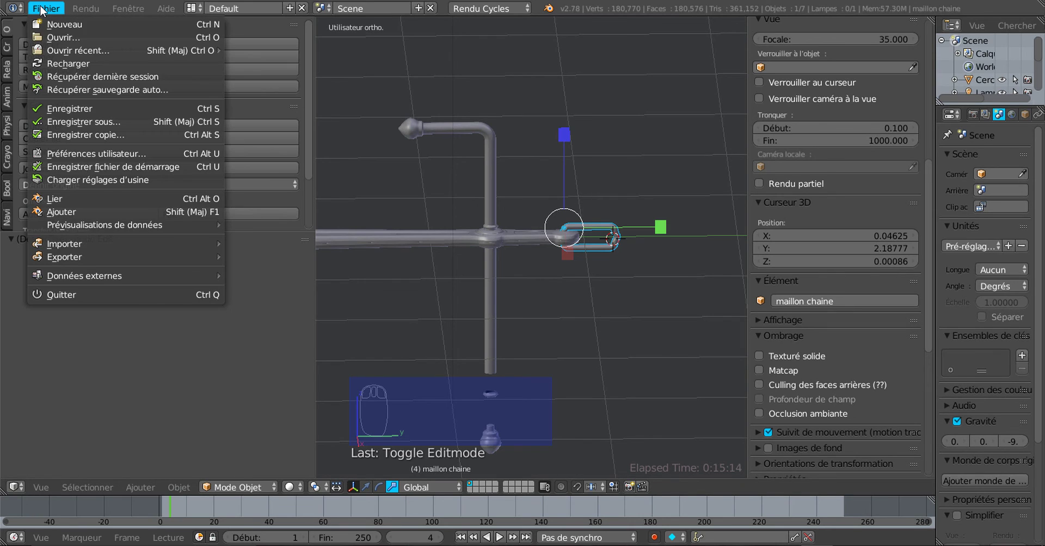
pyautogui.click(69, 119)
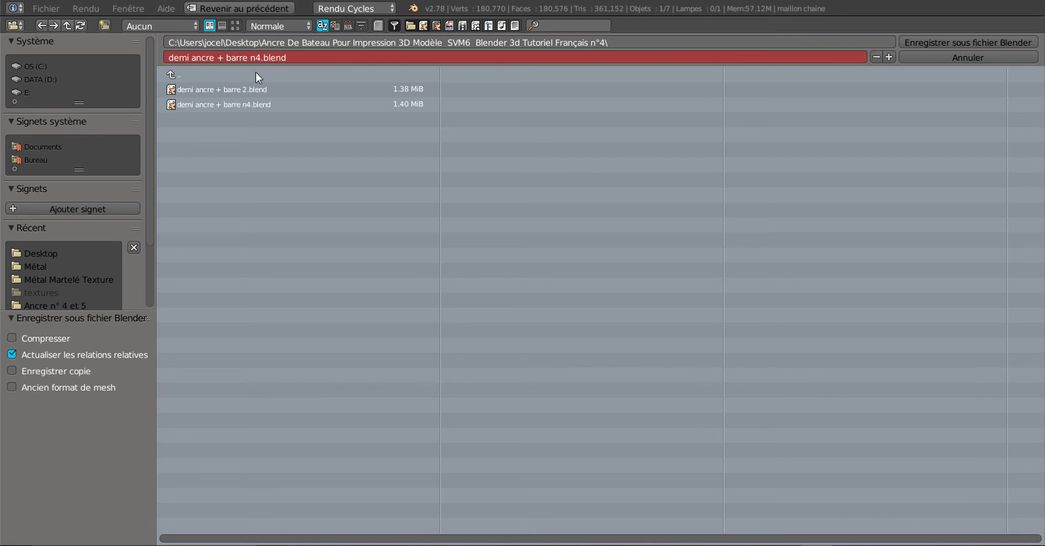
pyautogui.click(289, 56)
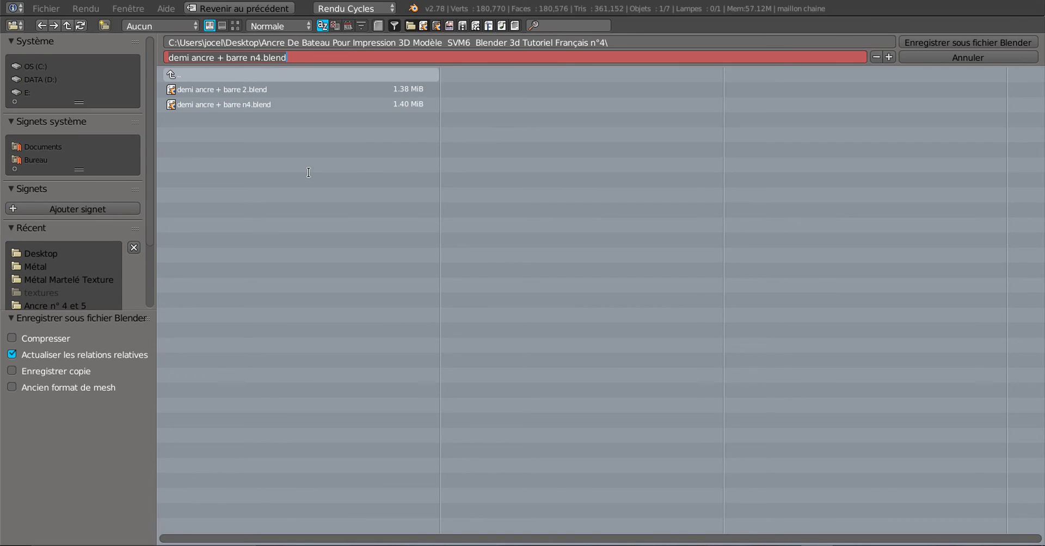
pyautogui.press('Right')
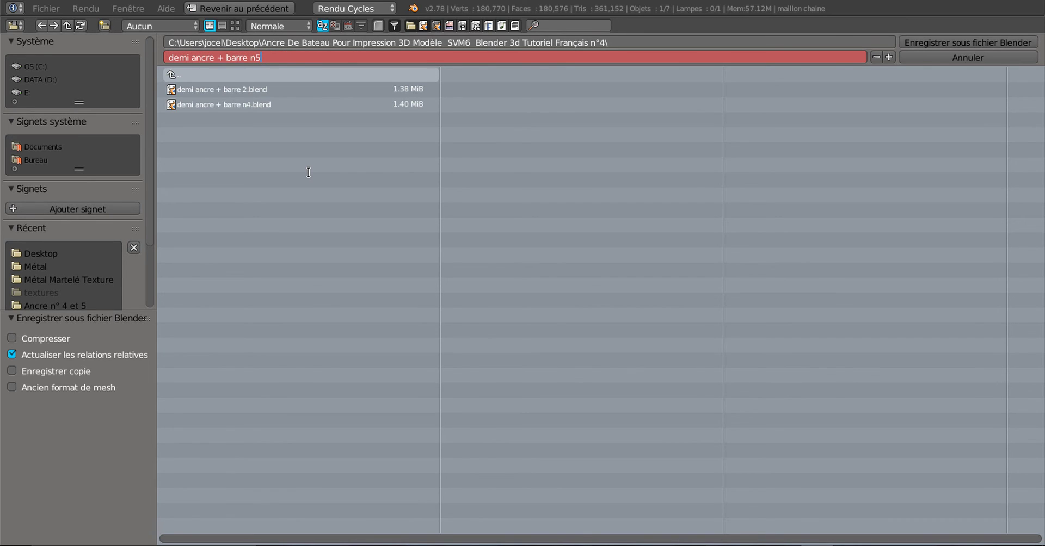
pyautogui.click(37, 161)
pyautogui.click(36, 159)
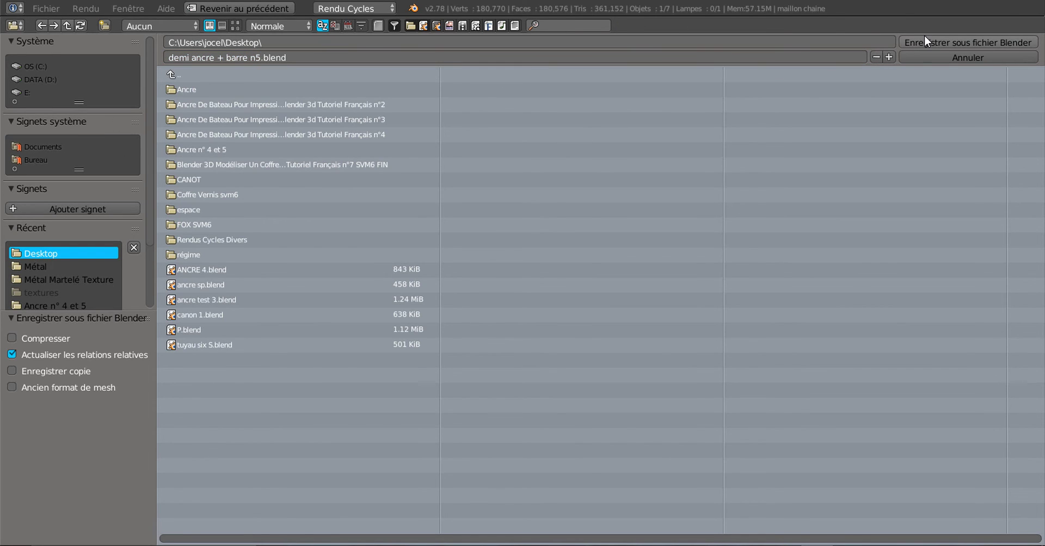
pyautogui.click(959, 38)
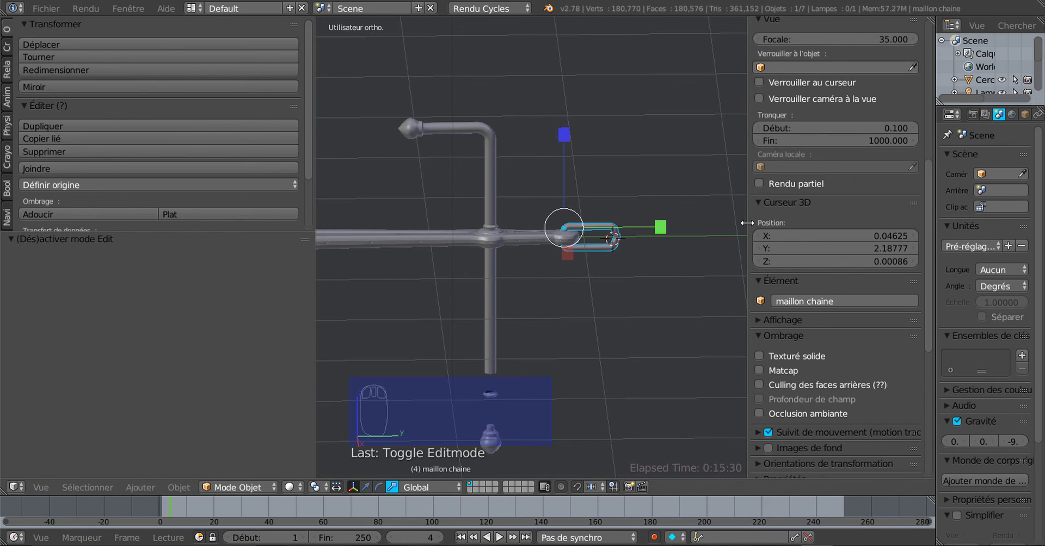
# Step: Hide the properties region, narrow the tool shelf and set the shackle's origin to its geometry
pyautogui.moveTo(746, 225); pyautogui.dragTo(958, 218)
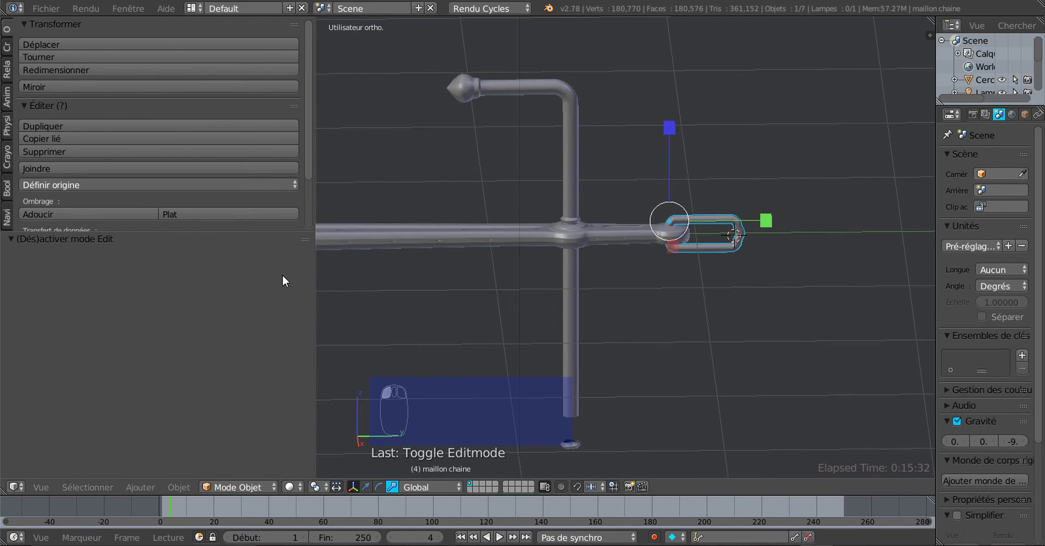
pyautogui.moveTo(318, 275); pyautogui.dragTo(154, 283)
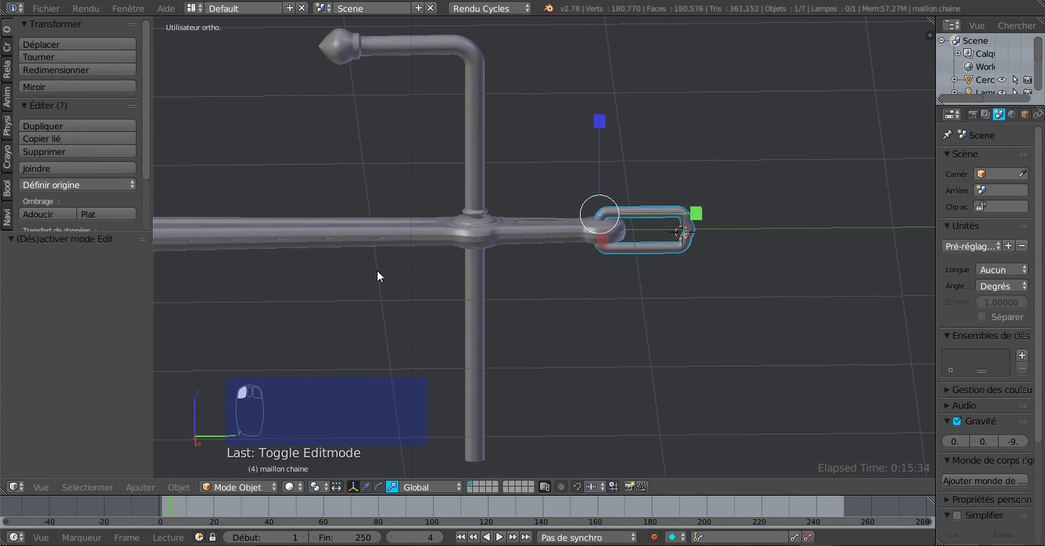
pyautogui.scroll(3, 605, 182)
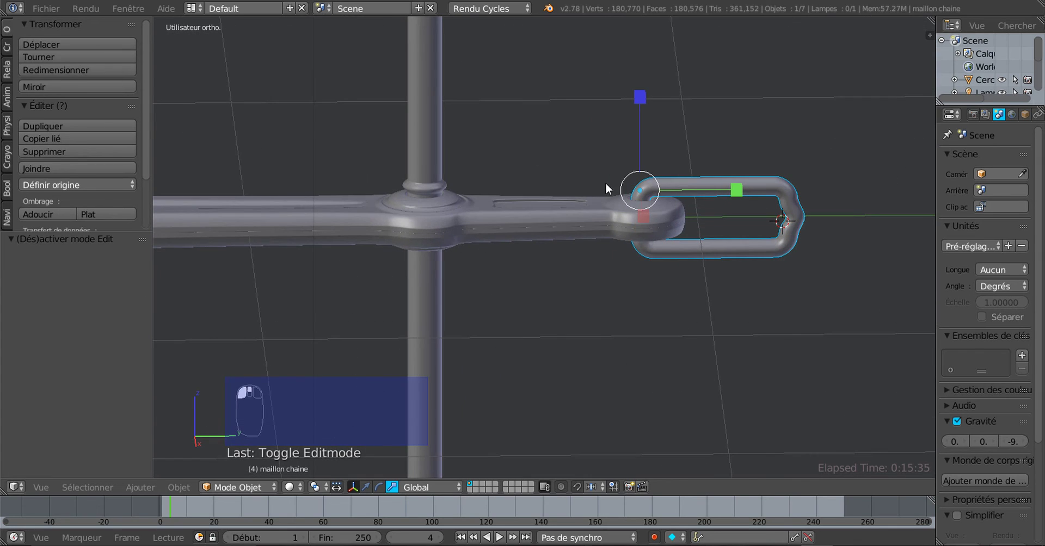
pyautogui.click(89, 185)
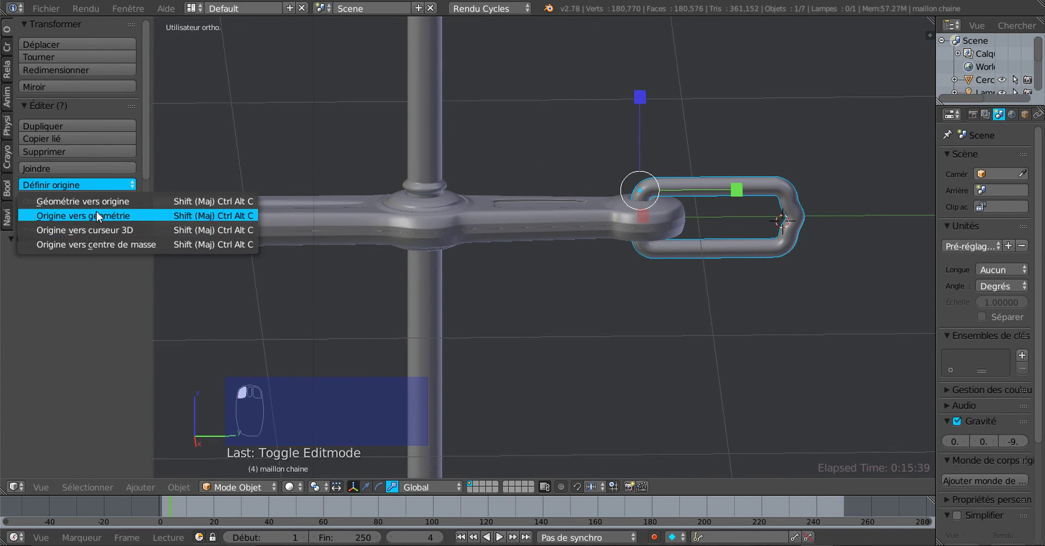
pyautogui.click(96, 211)
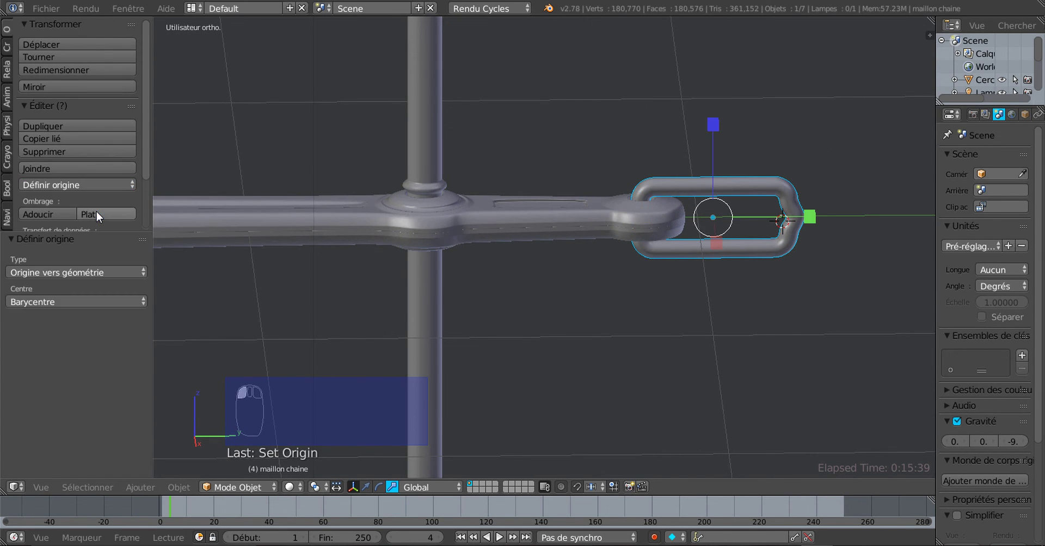
pyautogui.click(46, 9)
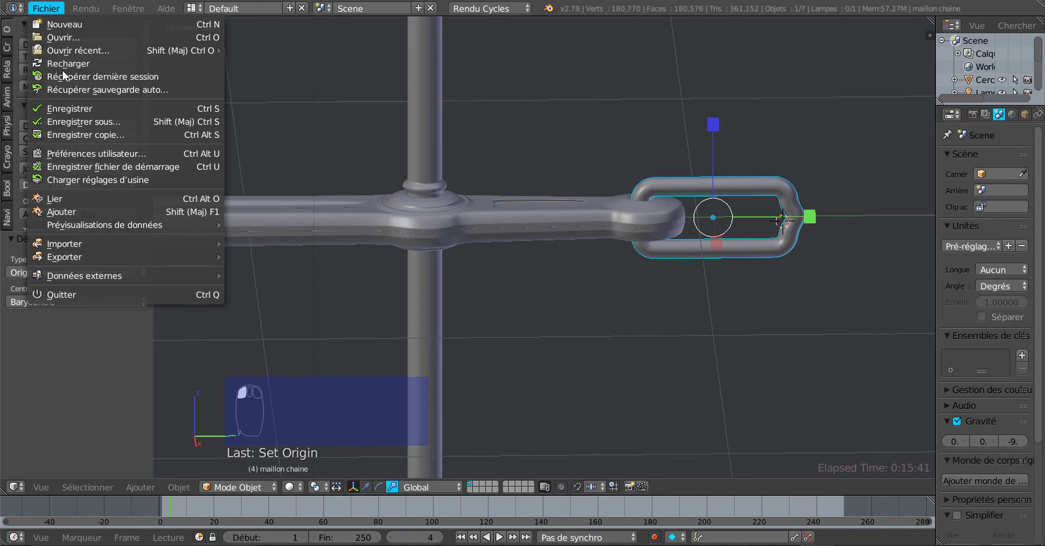
pyautogui.click(69, 119)
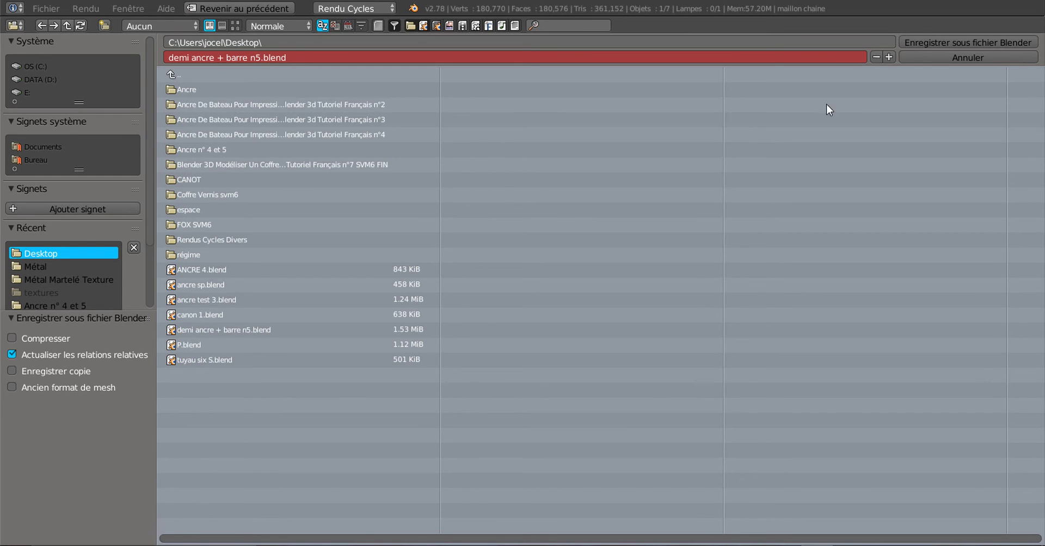
pyautogui.click(958, 57)
# Step: Save the scene to its current file "demi ancre + barre n5.blend"
pyautogui.click(46, 8)
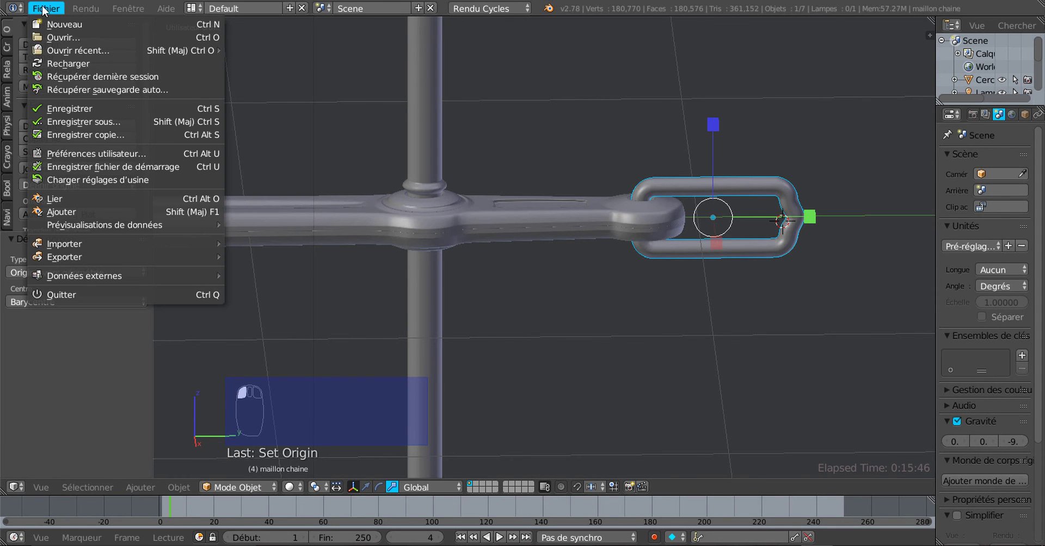
pyautogui.click(61, 107)
# Step: Activate the translate manipulator and, in right view, move the chain link about 0.332 along Y away from the anchor shank
pyautogui.scroll(-3, 687, 194)
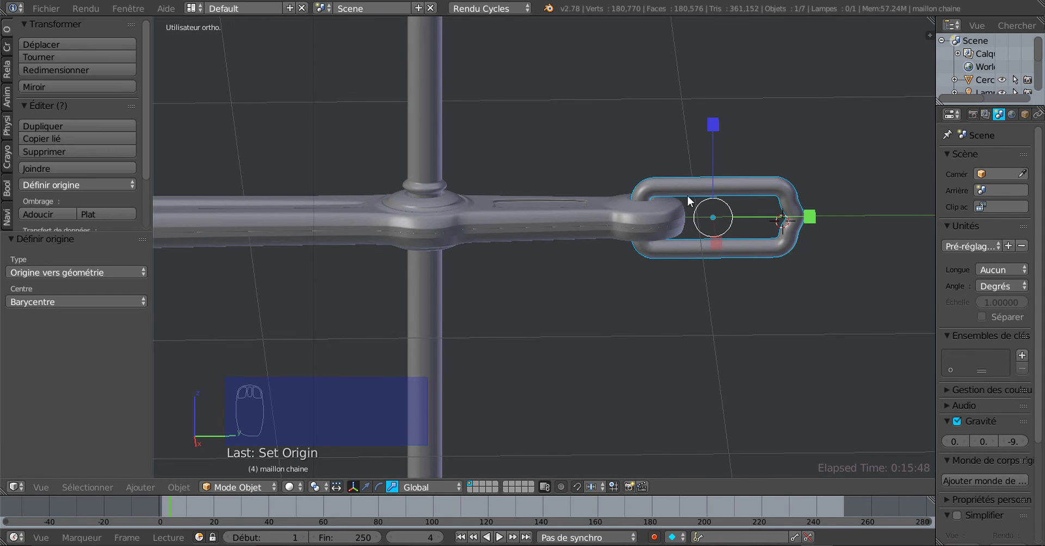
pyautogui.moveTo(687, 195); pyautogui.dragTo(596, 288, button='middle')
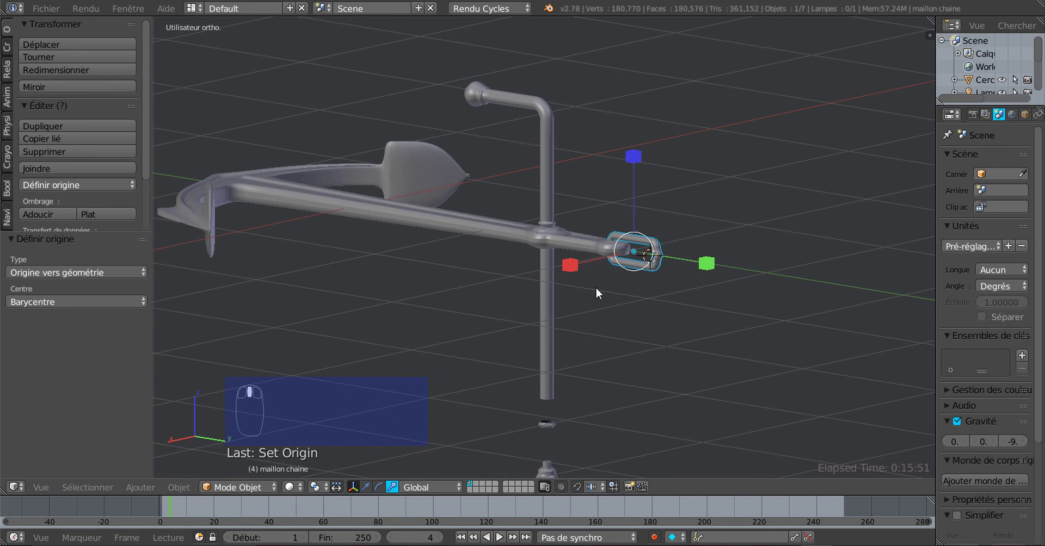
pyautogui.moveTo(525, 292); pyautogui.dragTo(577, 301, button='middle')
pyautogui.click(367, 486)
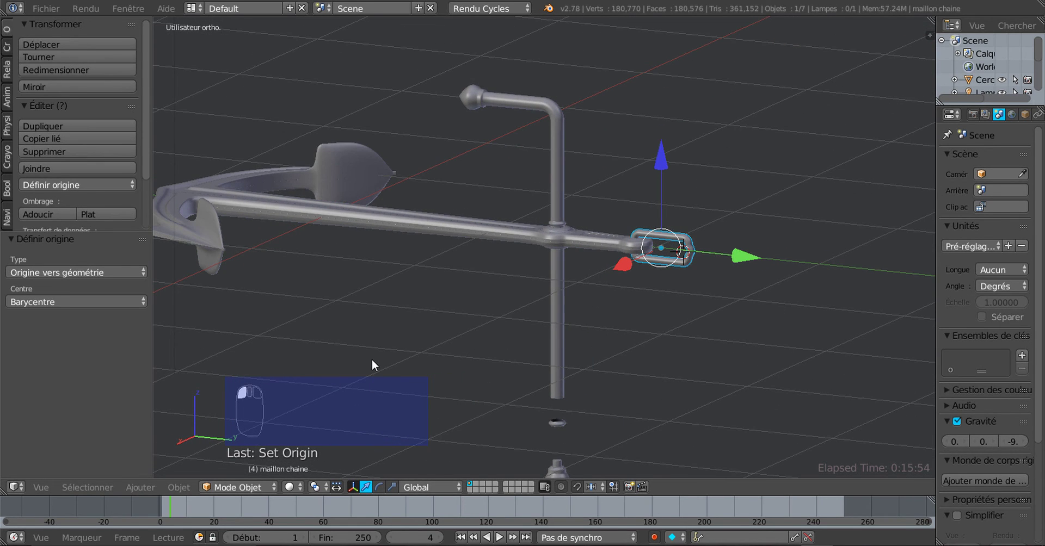
pyautogui.press('KP_1')
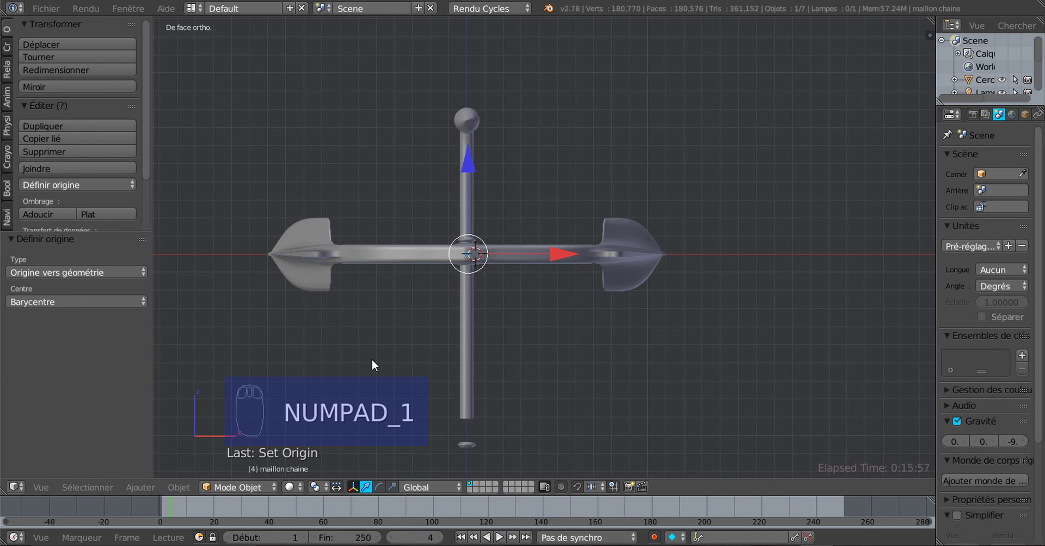
pyautogui.press('KP_3')
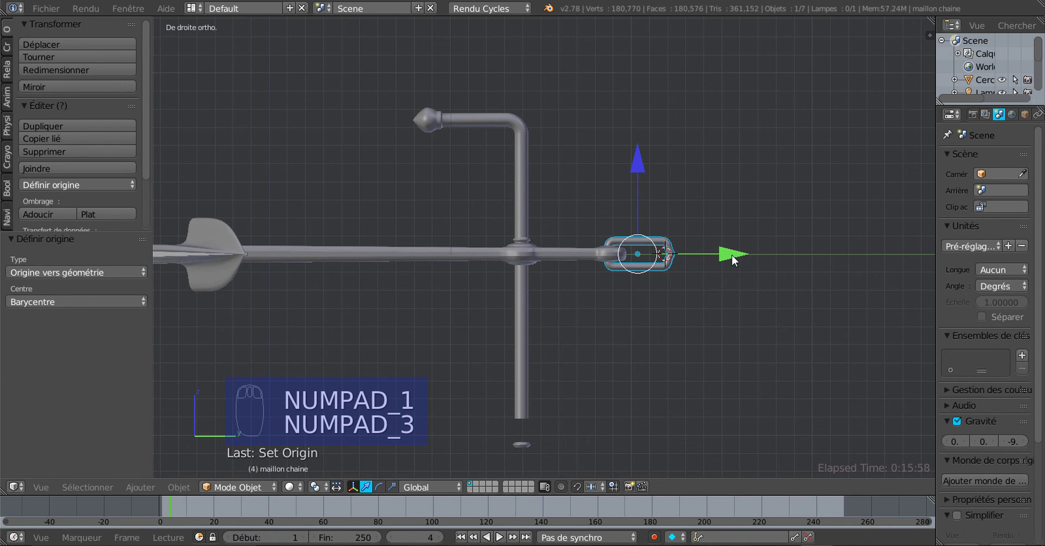
pyautogui.moveTo(731, 255); pyautogui.dragTo(786, 253)
# Step: Lower the bottom anchor half "ancre 2" along Z in two moves of about 0.140 and 0.206, separating it from the upper half
pyautogui.scroll(4, 783, 266)
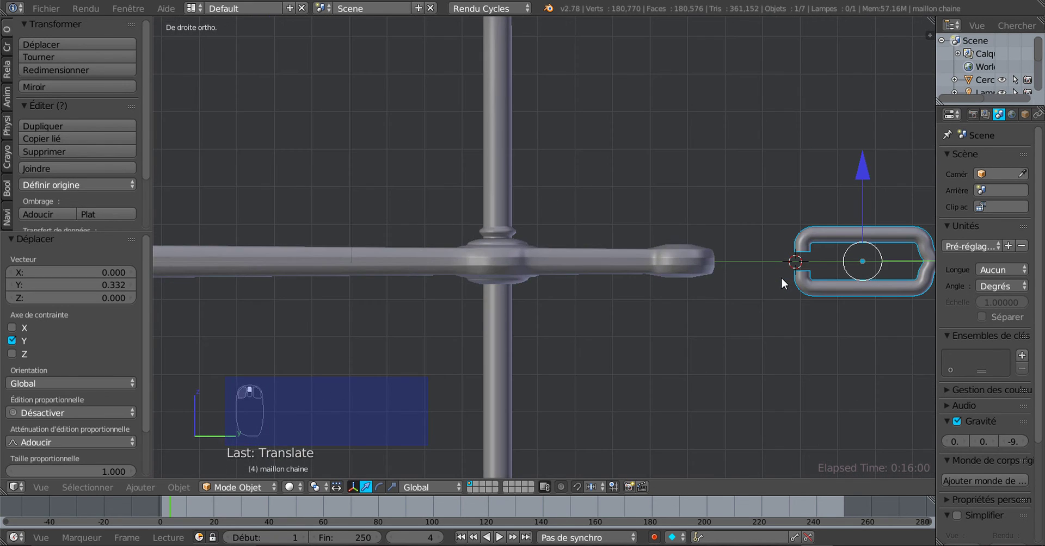
pyautogui.moveTo(781, 277); pyautogui.dragTo(697, 294, button='middle')
pyautogui.rightClick(588, 256)
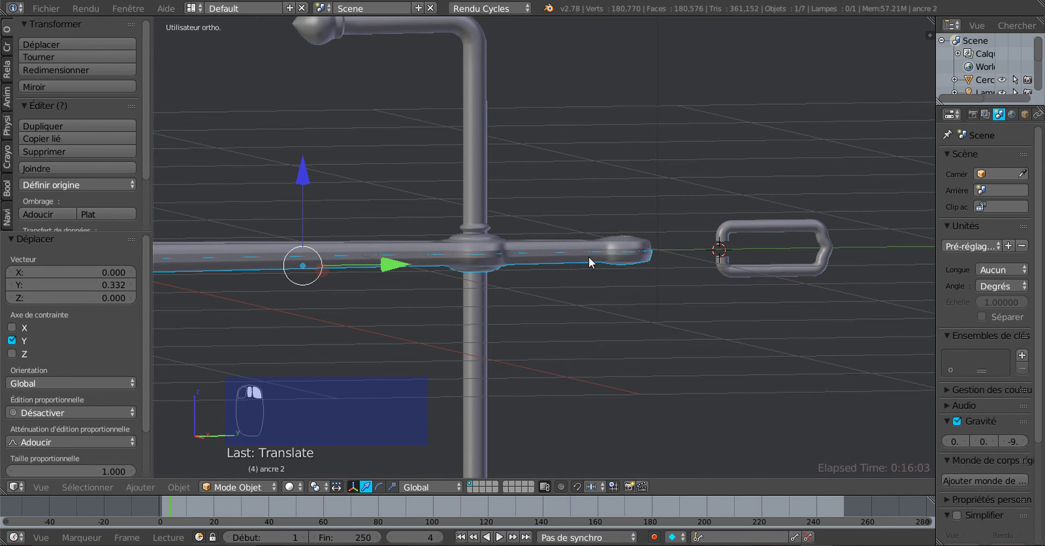
pyautogui.moveTo(303, 171); pyautogui.dragTo(321, 218)
pyautogui.scroll(-3, 322, 224)
pyautogui.moveTo(507, 363); pyautogui.dragTo(430, 274, button='middle')
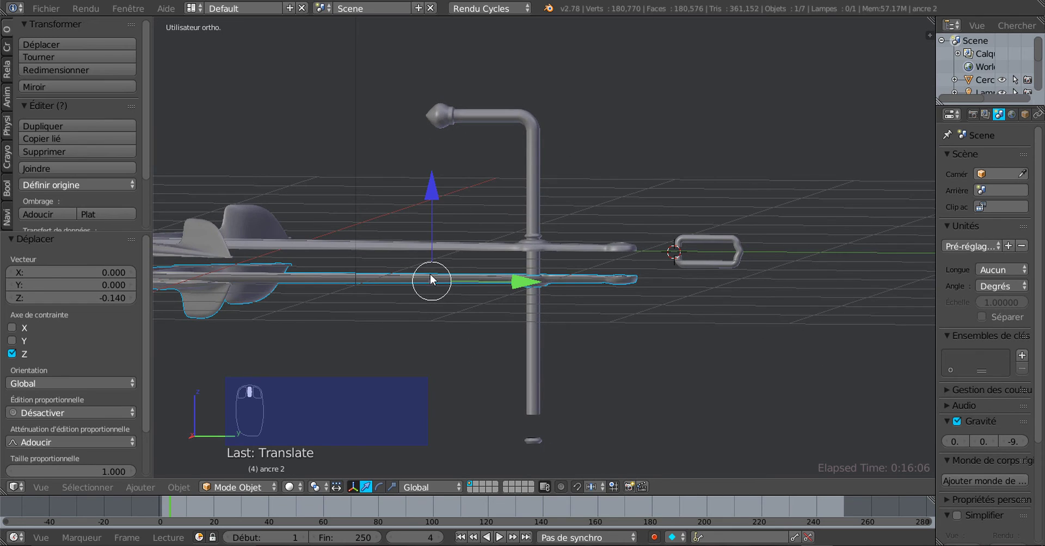
pyautogui.moveTo(431, 195); pyautogui.dragTo(440, 230)
# Step: Widen the 3D view by narrowing the properties editor, and deselect all objects
pyautogui.moveTo(440, 230); pyautogui.dragTo(596, 297, button='middle')
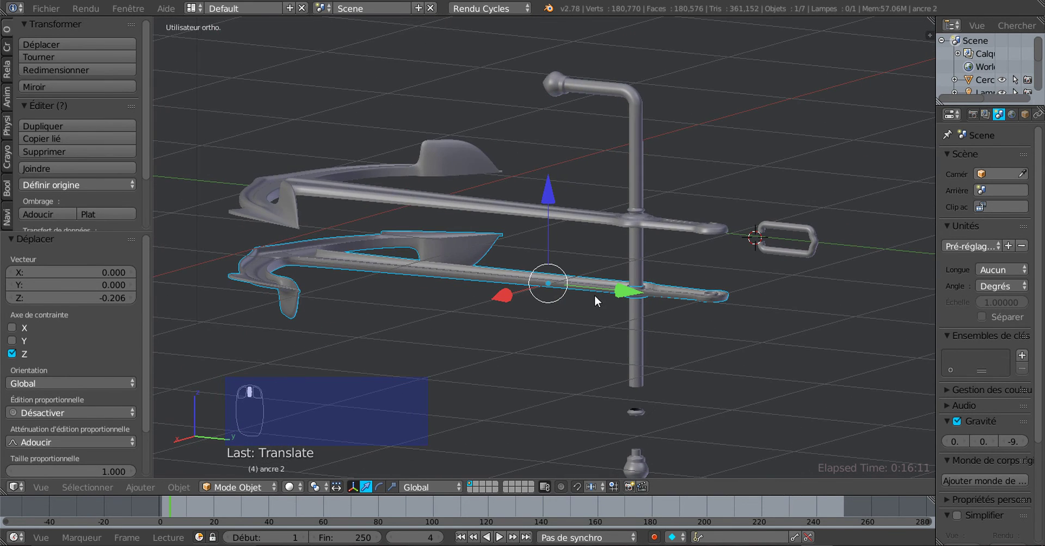
pyautogui.scroll(2, 816, 278)
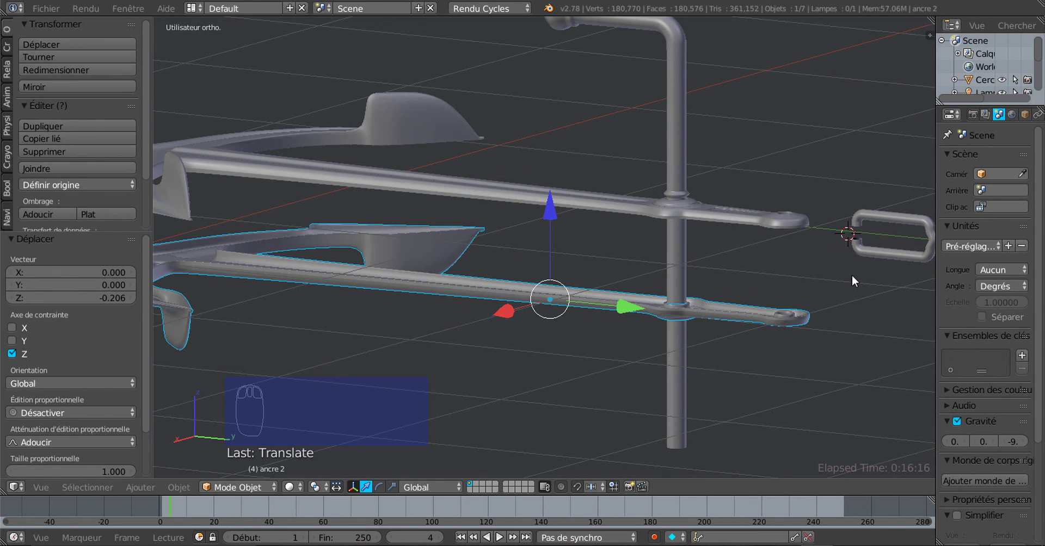
pyautogui.moveTo(935, 276); pyautogui.dragTo(960, 276)
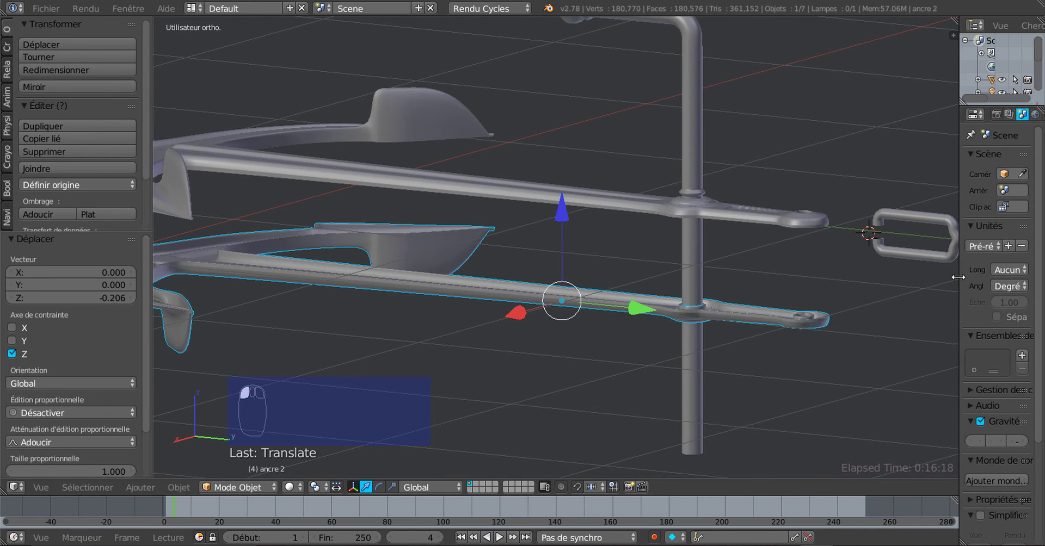
pyautogui.scroll(-2, 770, 315)
pyautogui.press('a')
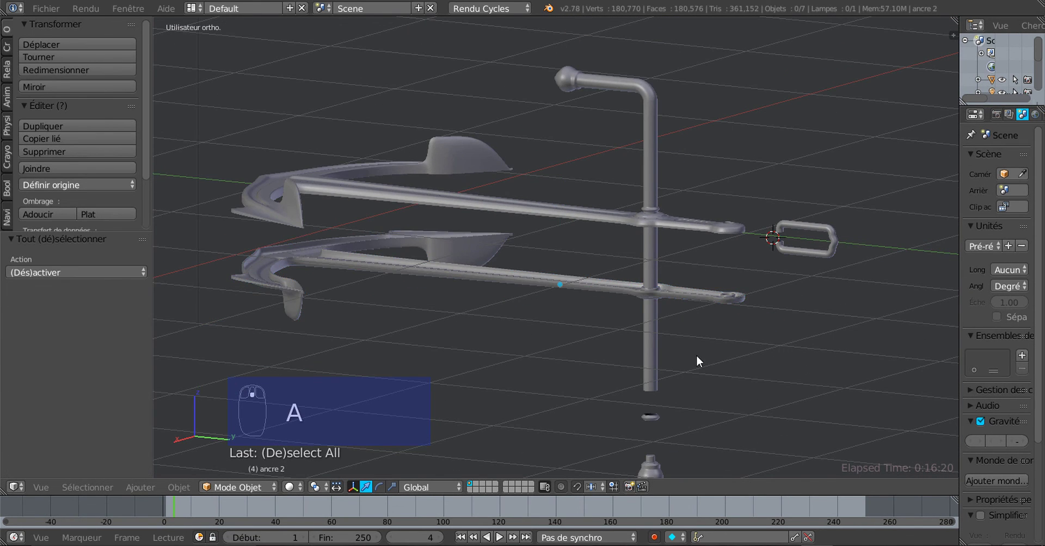
pyautogui.moveTo(697, 355)
pyautogui.mouseDown(button='middle')
pyautogui.moveTo(724, 357)
pyautogui.moveTo(718, 347)
pyautogui.moveTo(718, 373)
pyautogui.moveTo(713, 330)
pyautogui.moveTo(785, 321)
pyautogui.moveTo(802, 348)
pyautogui.moveTo(787, 375)
pyautogui.moveTo(672, 368)
pyautogui.moveTo(680, 363)
pyautogui.mouseUp(button='middle')
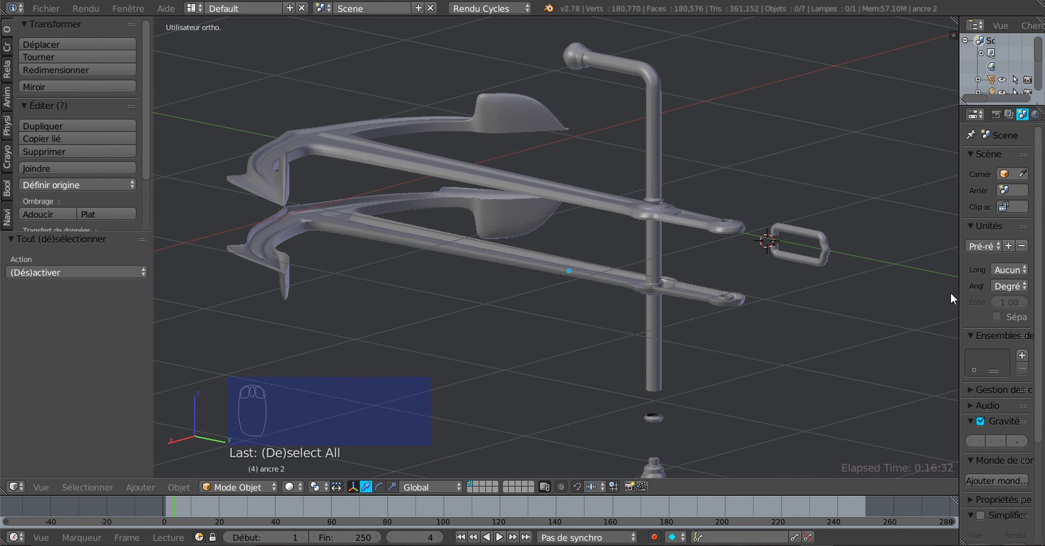
pyautogui.moveTo(958, 289); pyautogui.dragTo(961, 289)
# Step: Examine the separated anchor halves, cross bar, ring, end knob and chain link from several angles
pyautogui.keyDown('shift'); pyautogui.moveTo(816, 329); pyautogui.dragTo(802, 316, button='middle'); pyautogui.keyUp('shift')
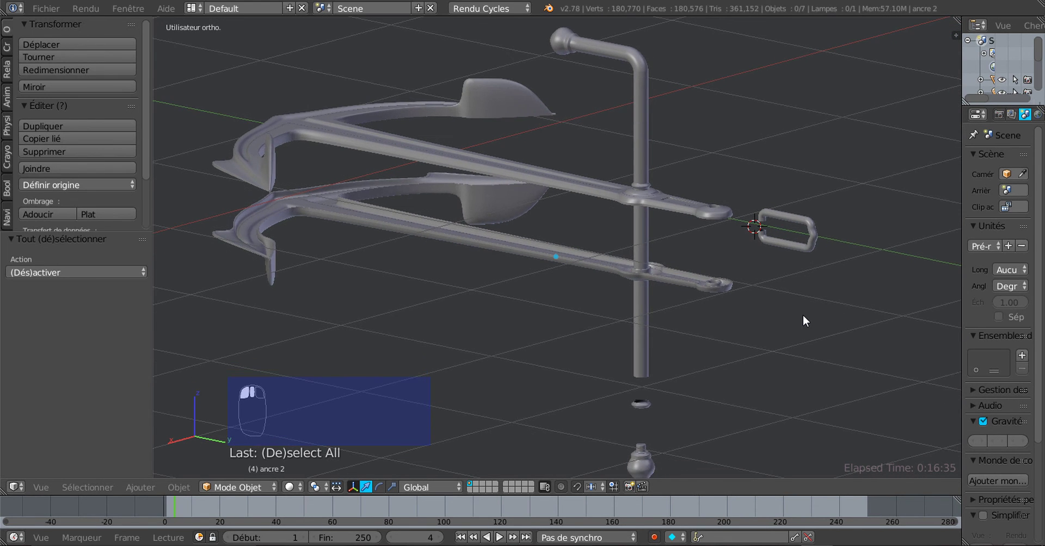
pyautogui.moveTo(721, 334); pyautogui.dragTo(749, 337, button='middle')
pyautogui.scroll(3, 748, 338)
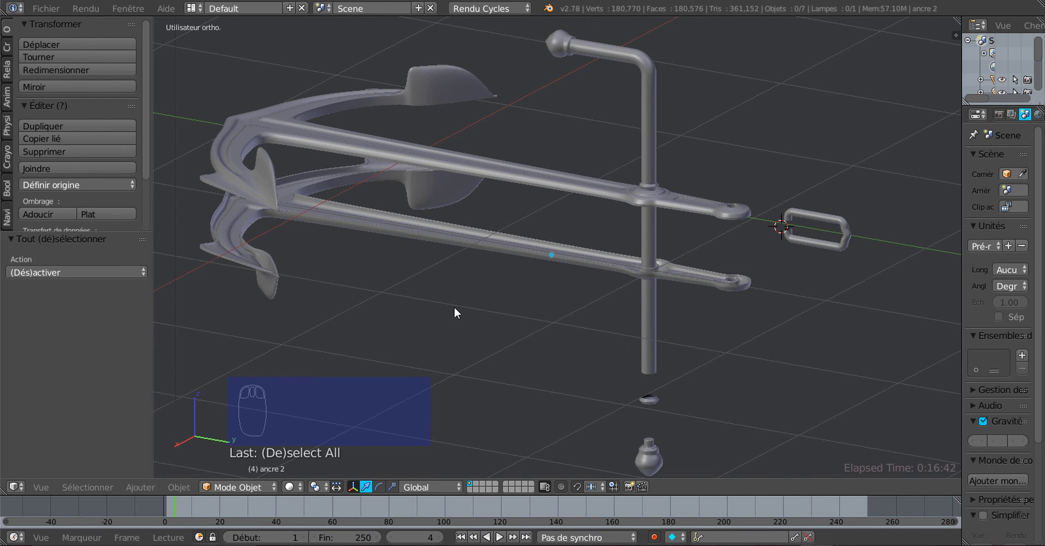
pyautogui.moveTo(452, 310)
pyautogui.mouseDown(button='middle')
pyautogui.moveTo(508, 324)
pyautogui.moveTo(469, 306)
pyautogui.mouseUp(button='middle')
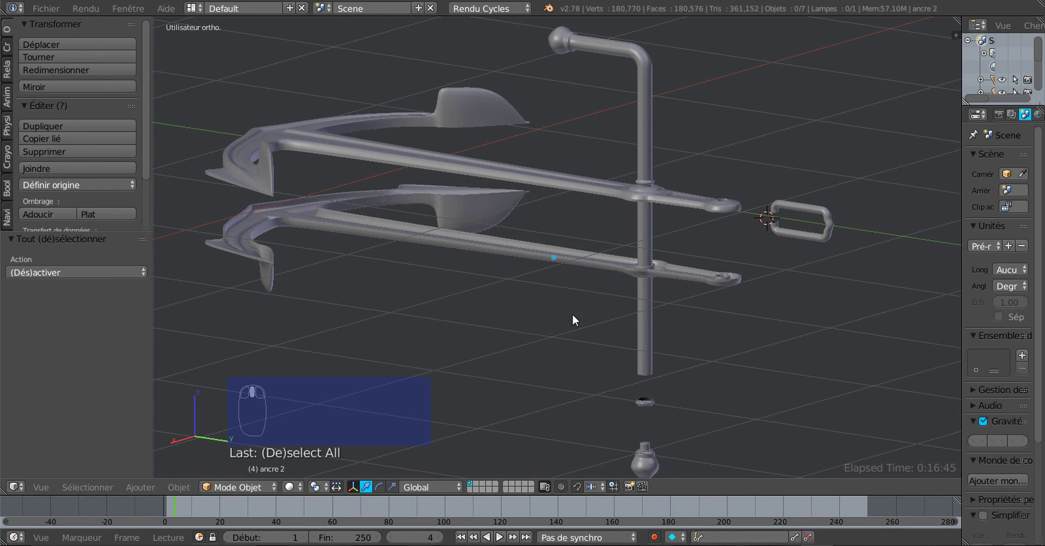
pyautogui.keyDown('shift'); pyautogui.moveTo(572, 319); pyautogui.dragTo(550, 303, button='middle'); pyautogui.keyUp('shift')
pyautogui.keyDown('shift'); pyautogui.moveTo(551, 301); pyautogui.dragTo(564, 309, button='middle'); pyautogui.keyUp('shift')
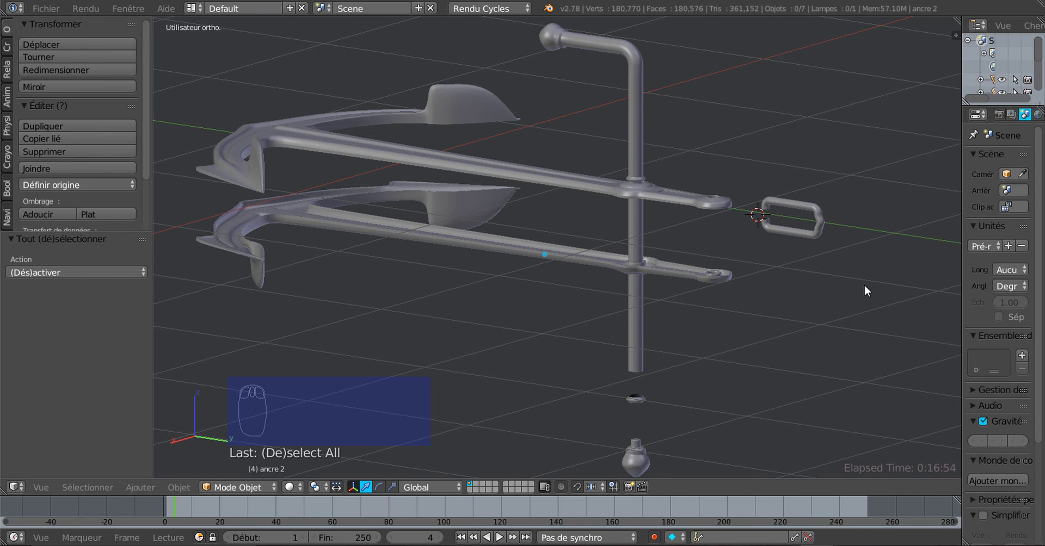
pyautogui.moveTo(526, 293); pyautogui.dragTo(568, 304, button='middle')
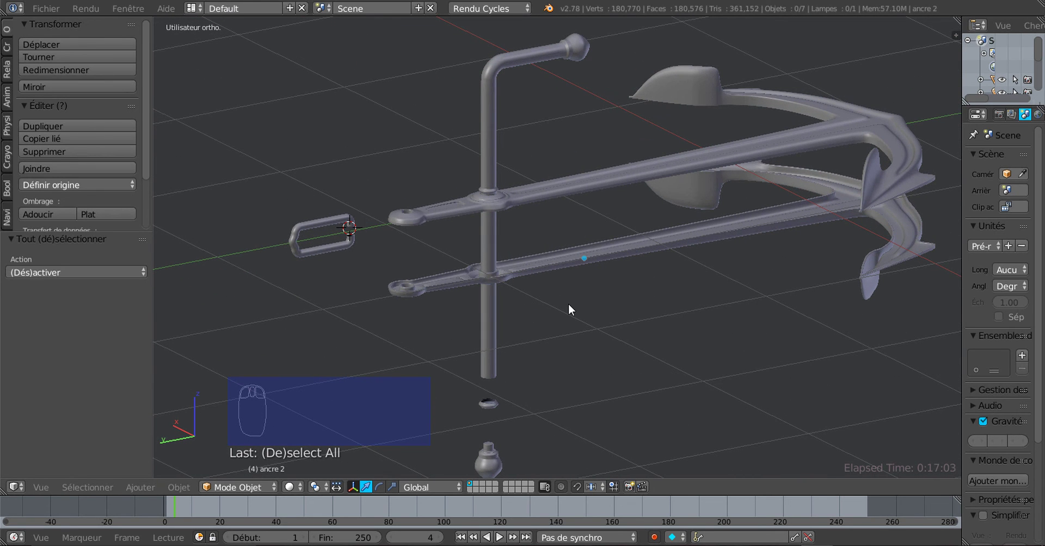
pyautogui.moveTo(569, 309); pyautogui.dragTo(784, 295, button='middle')
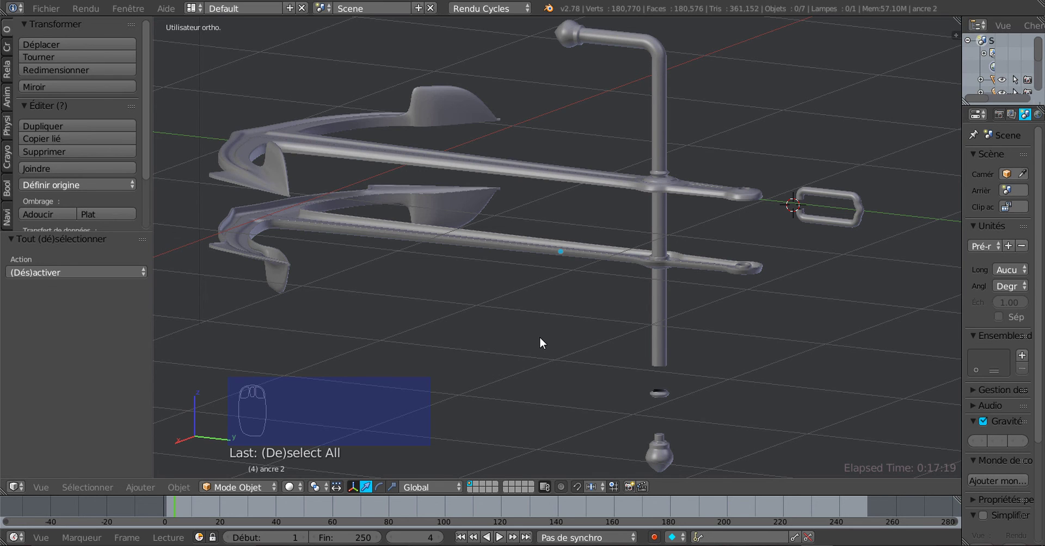
pyautogui.keyDown('shift'); pyautogui.moveTo(540, 338); pyautogui.dragTo(544, 361, button='middle'); pyautogui.keyUp('shift')
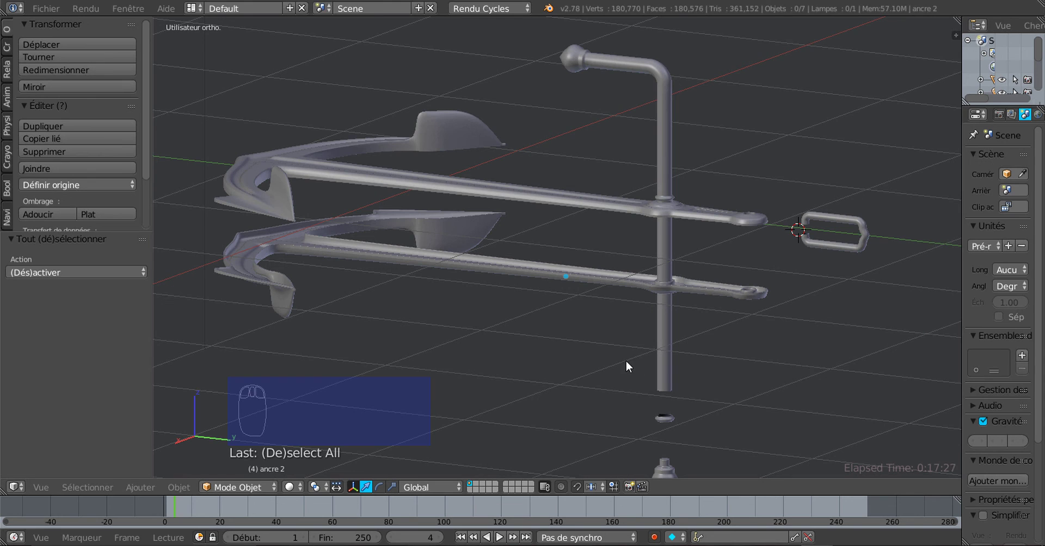
pyautogui.scroll(-2, 622, 353)
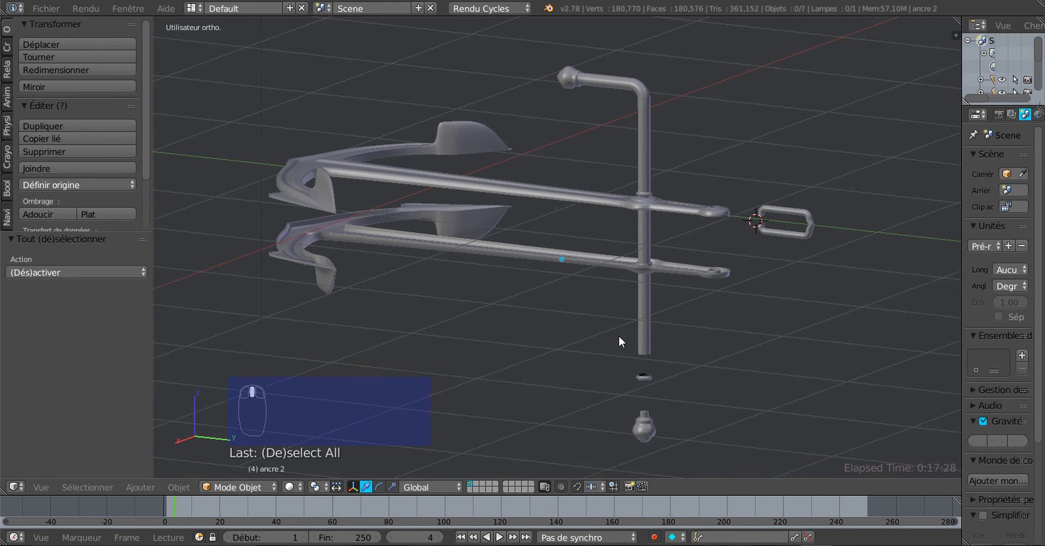
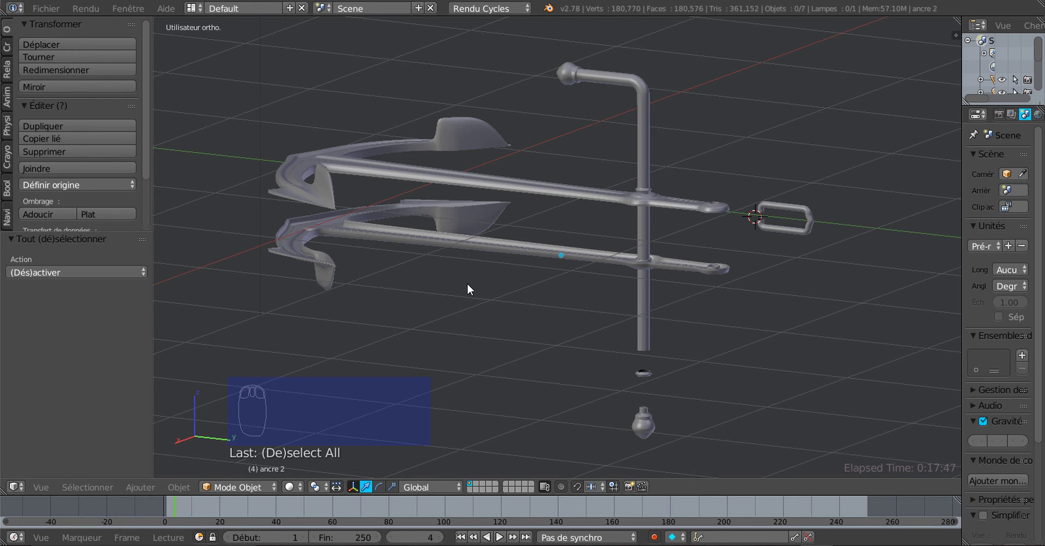
pyautogui.scroll(3, 522, 285)
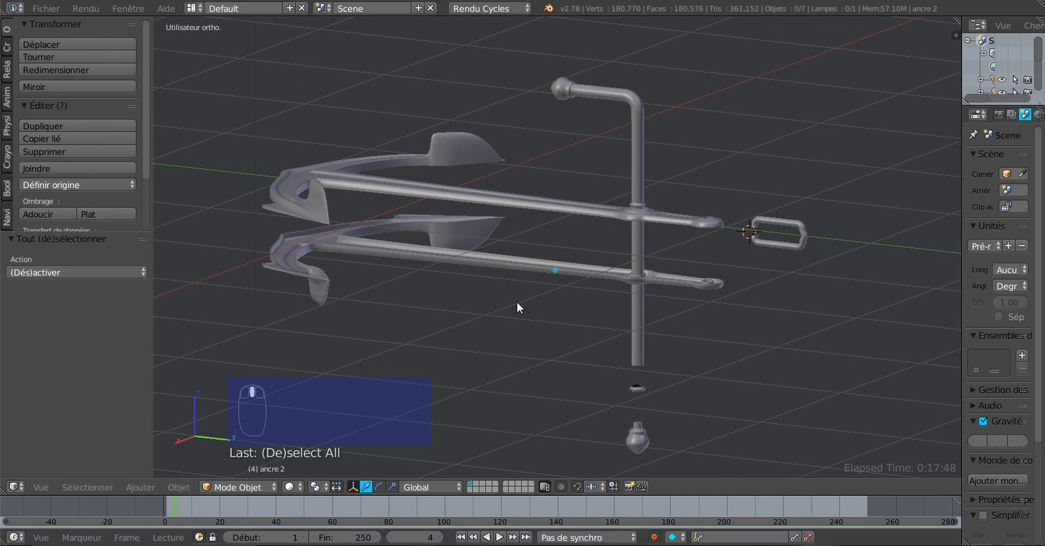
pyautogui.scroll(-1, 511, 303)
pyautogui.moveTo(534, 311); pyautogui.dragTo(524, 318, button='middle')
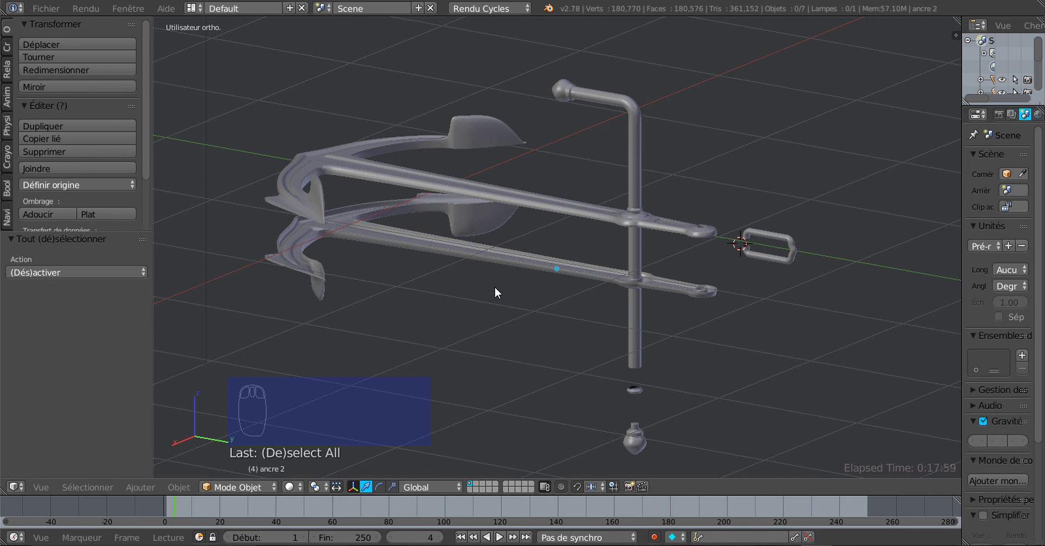
pyautogui.moveTo(494, 286); pyautogui.dragTo(549, 278, button='middle')
pyautogui.scroll(1, 497, 295)
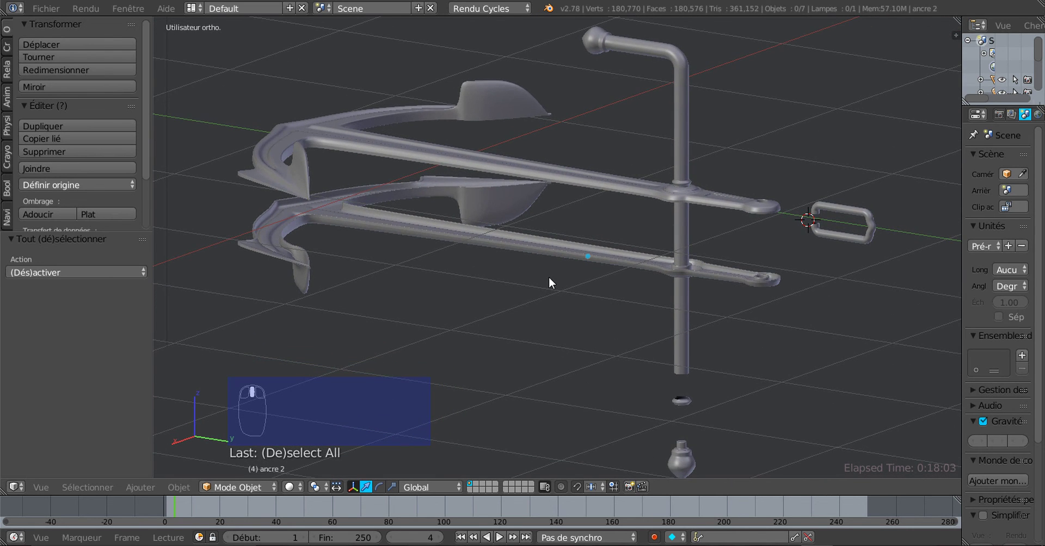
# Step: Widen the tool shelf slightly and reframe the separated anchor parts
pyautogui.scroll(-1, 543, 288)
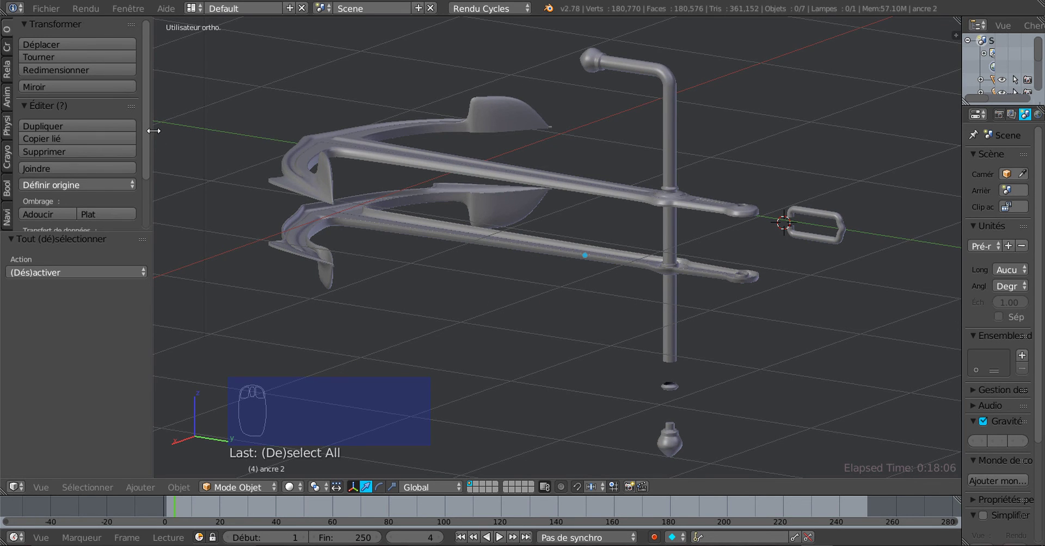
pyautogui.moveTo(154, 131); pyautogui.dragTo(173, 144)
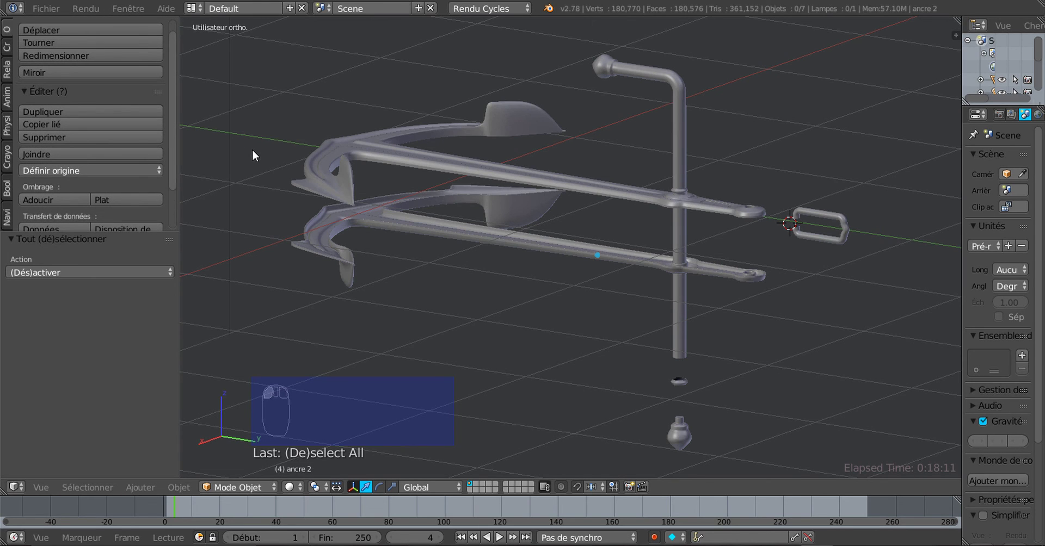
pyautogui.keyDown('shift'); pyautogui.moveTo(253, 152); pyautogui.dragTo(259, 172, button='middle'); pyautogui.keyUp('shift')
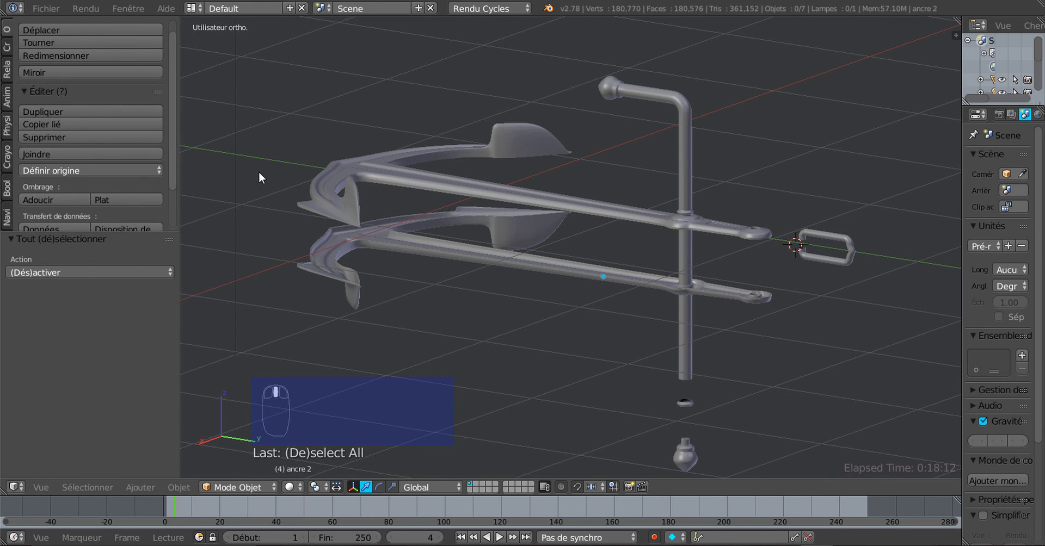